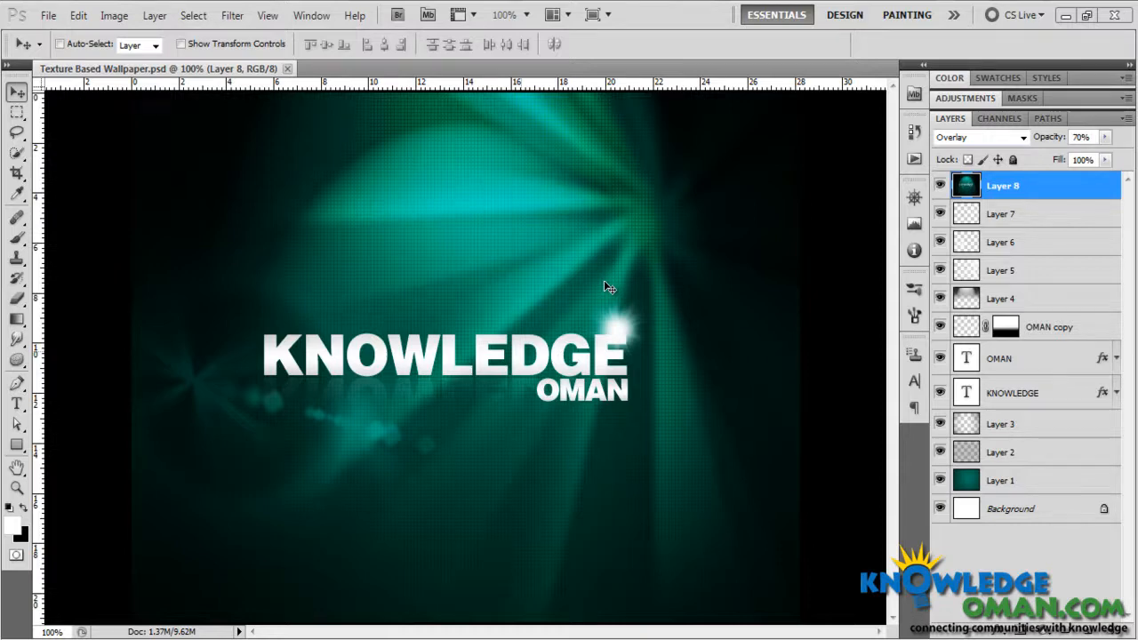
# Create a new blank document 800 pixels wide and 600 pixels high
pyautogui.hotkey('ctrl', 'n')
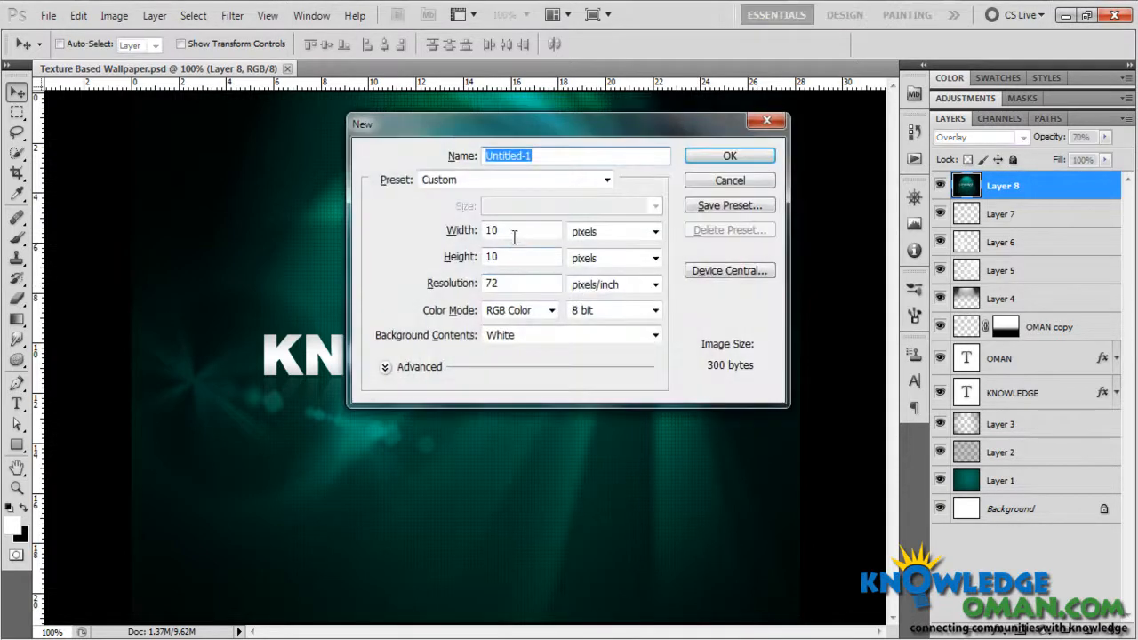
pyautogui.doubleClick(521, 234)
pyautogui.write('800')
pyautogui.press('Tab')
pyautogui.press('Tab')
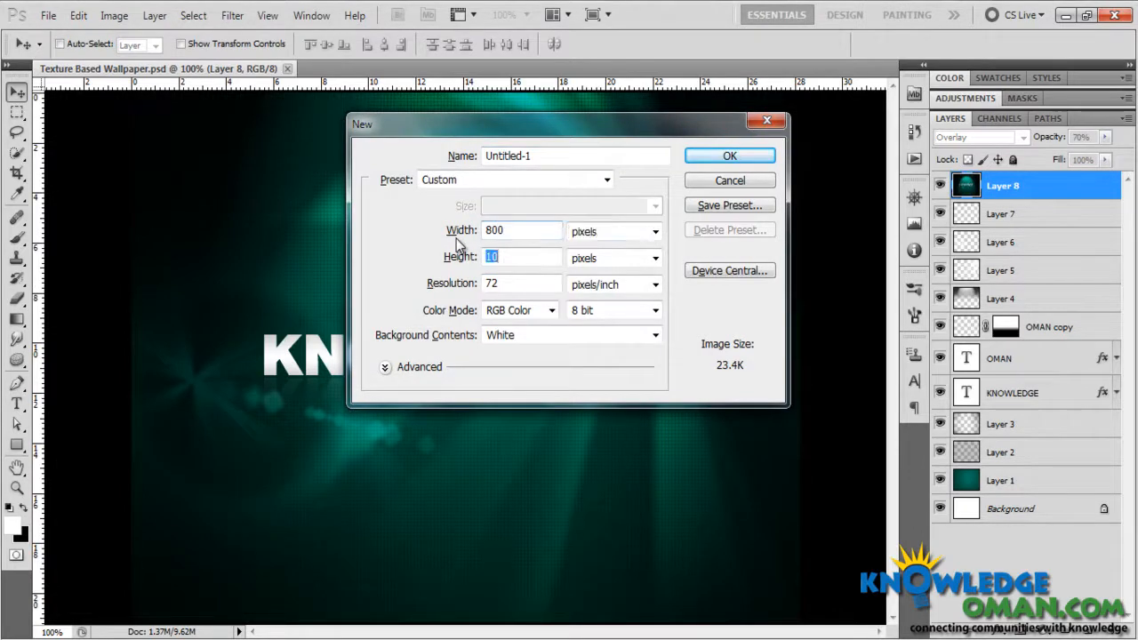
pyautogui.write('600')
pyautogui.press('Return')
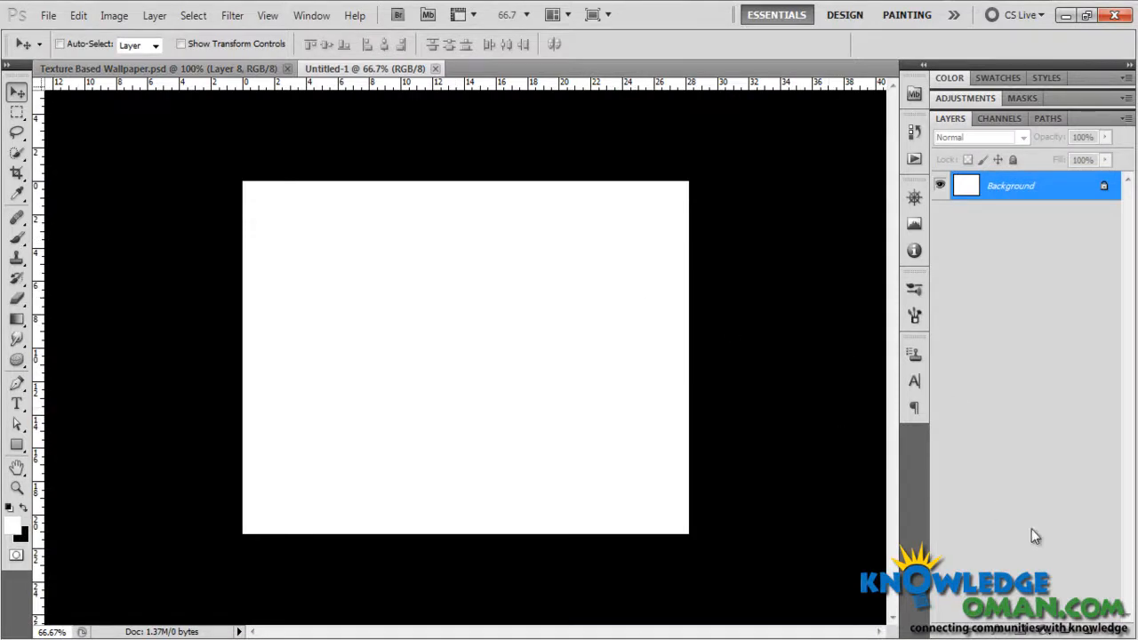
# Add a new layer above the background and choose the teal-to-dark-green gradient preset, the last swatch, for the Gradient tool
pyautogui.click(1090, 629)
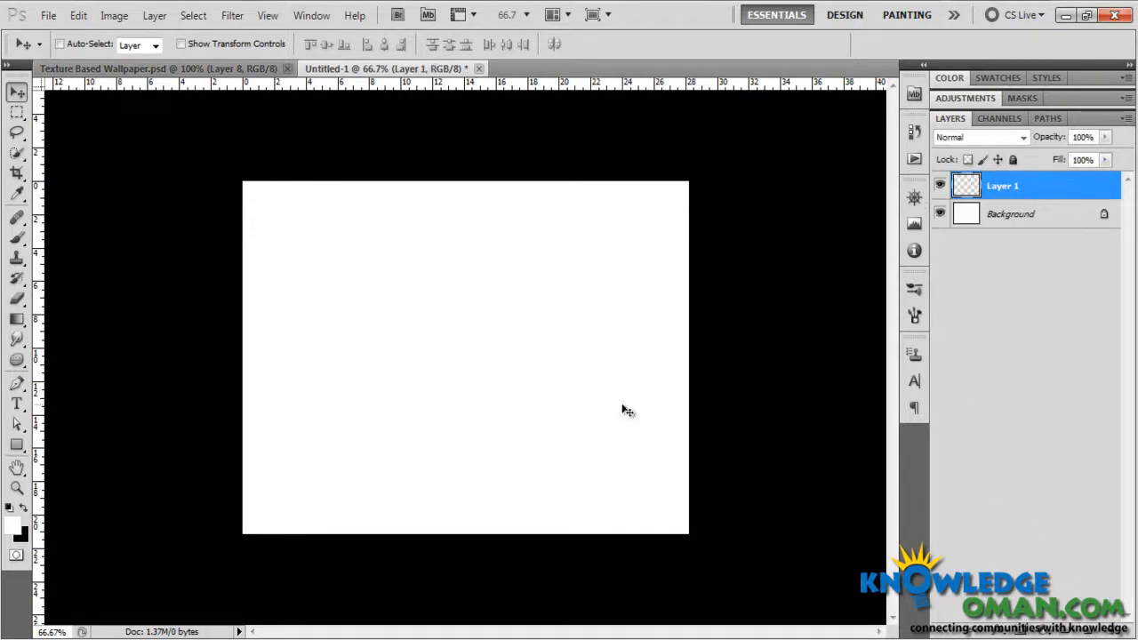
pyautogui.click(17, 322)
pyautogui.click(121, 45)
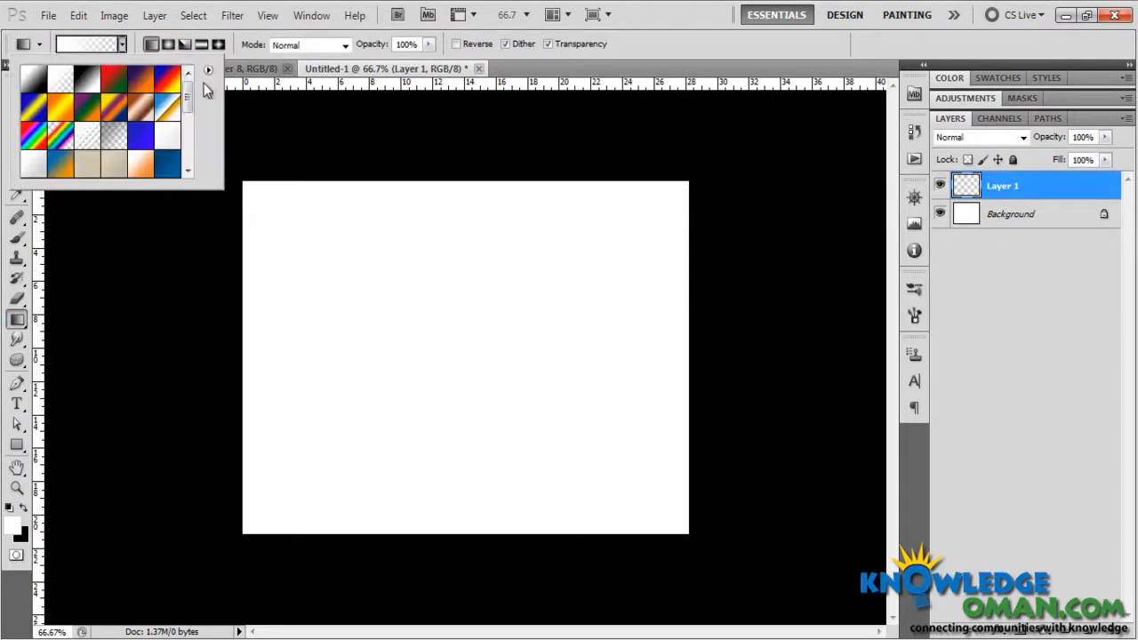
pyautogui.moveTo(183, 99); pyautogui.dragTo(186, 151)
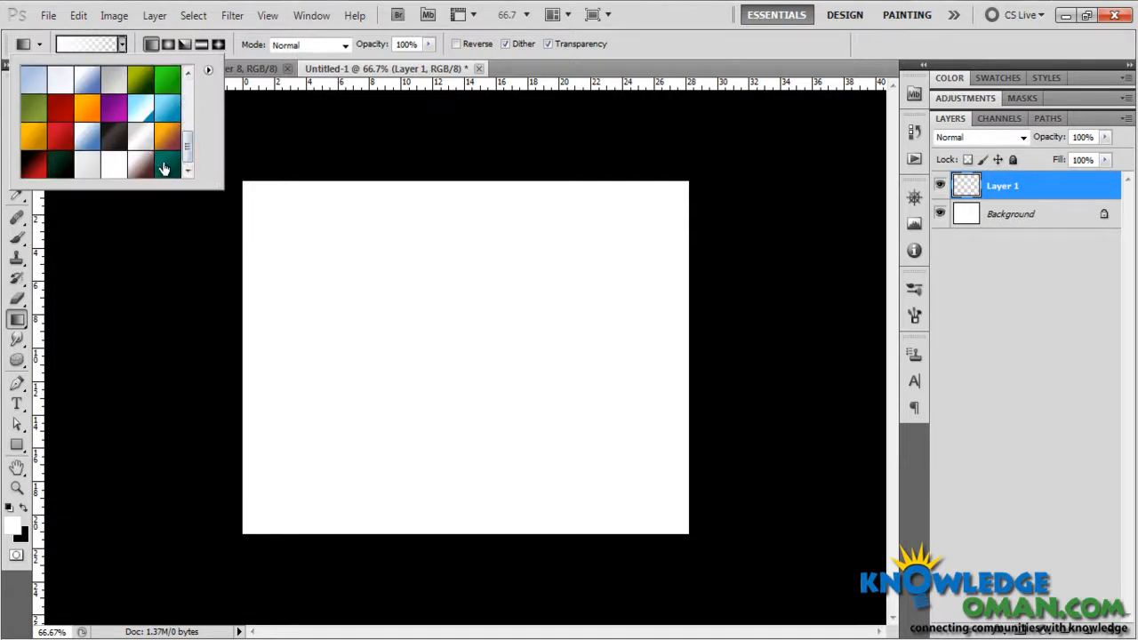
pyautogui.click(164, 168)
# Examine the color codes of the gradient's start and end stops, leaving the gradient as it is
pyautogui.click(98, 46)
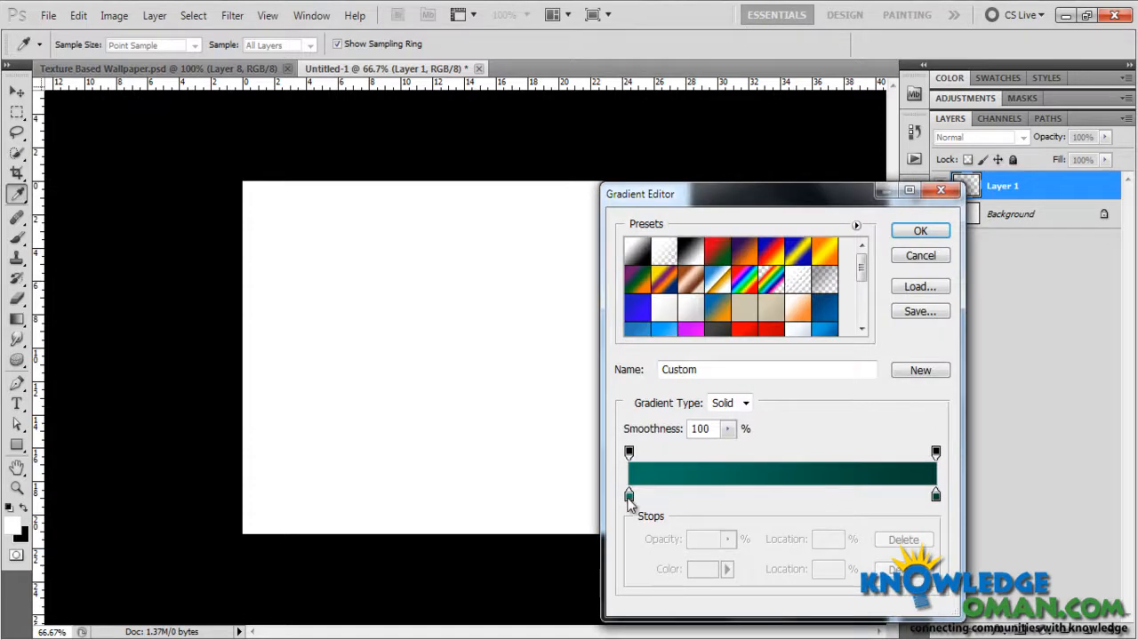
pyautogui.click(628, 498)
pyautogui.doubleClick(629, 498)
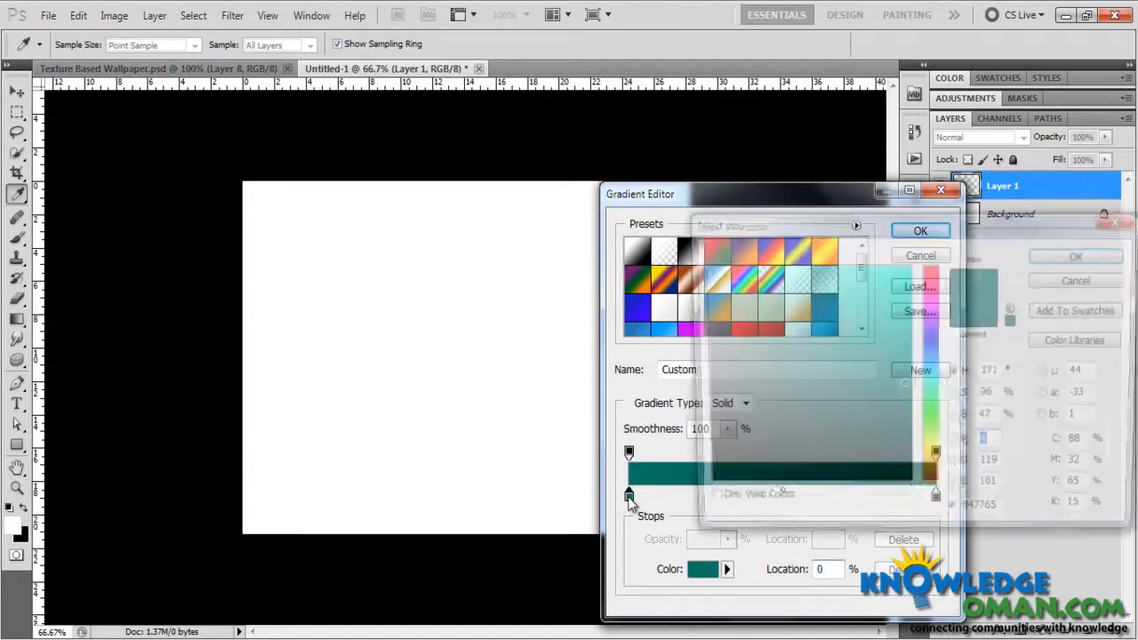
pyautogui.moveTo(1004, 517); pyautogui.dragTo(957, 517)
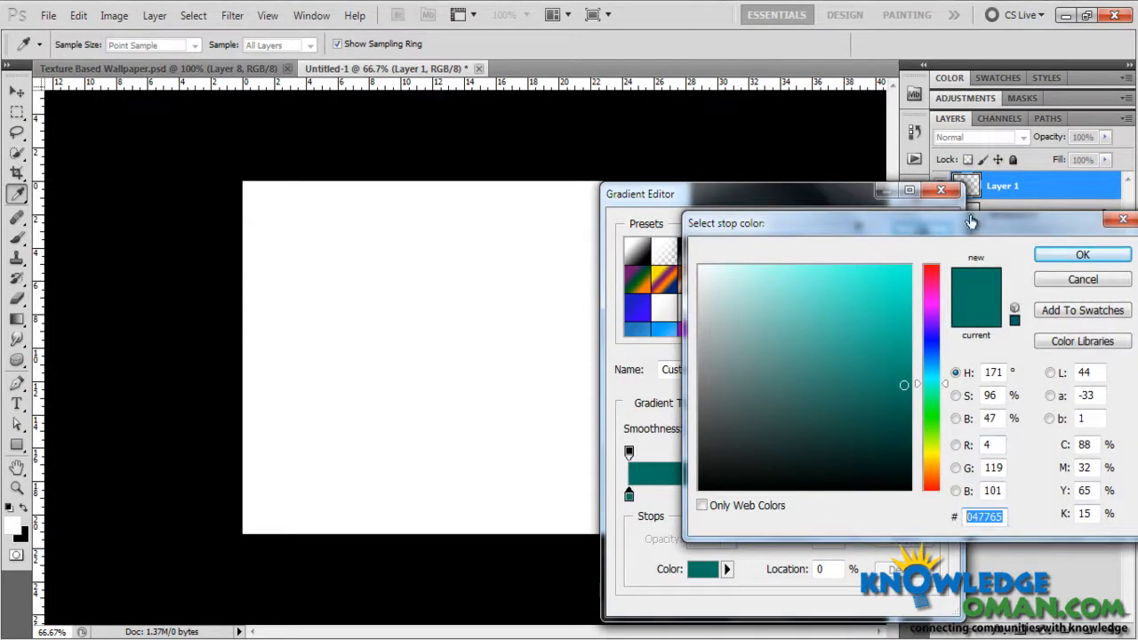
pyautogui.moveTo(973, 222); pyautogui.dragTo(482, 175)
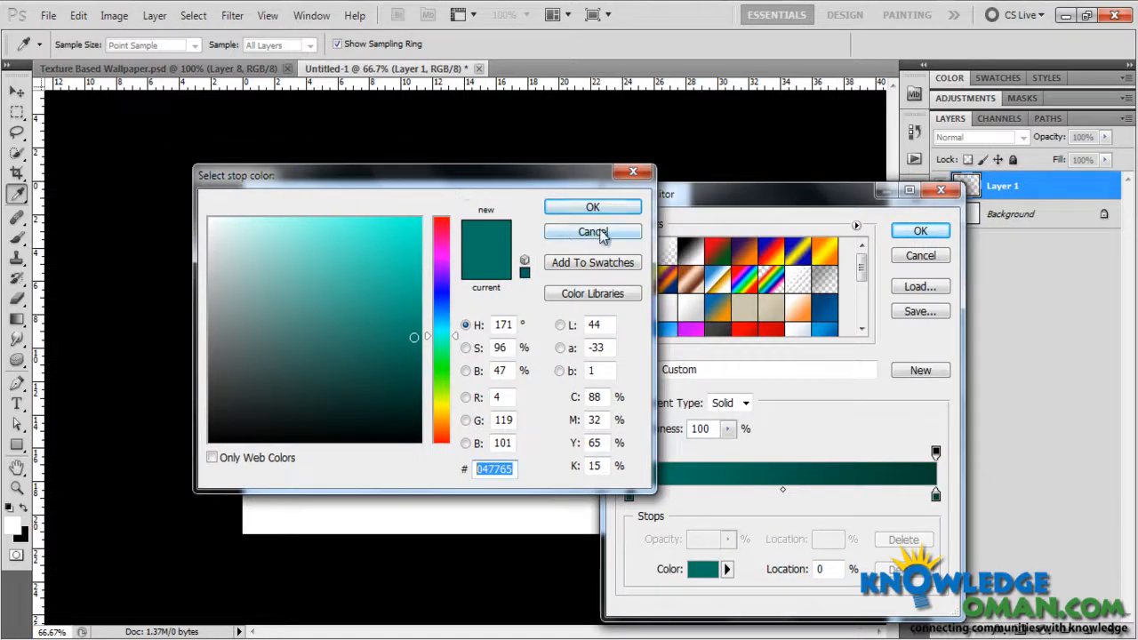
pyautogui.click(593, 232)
pyautogui.doubleClick(936, 494)
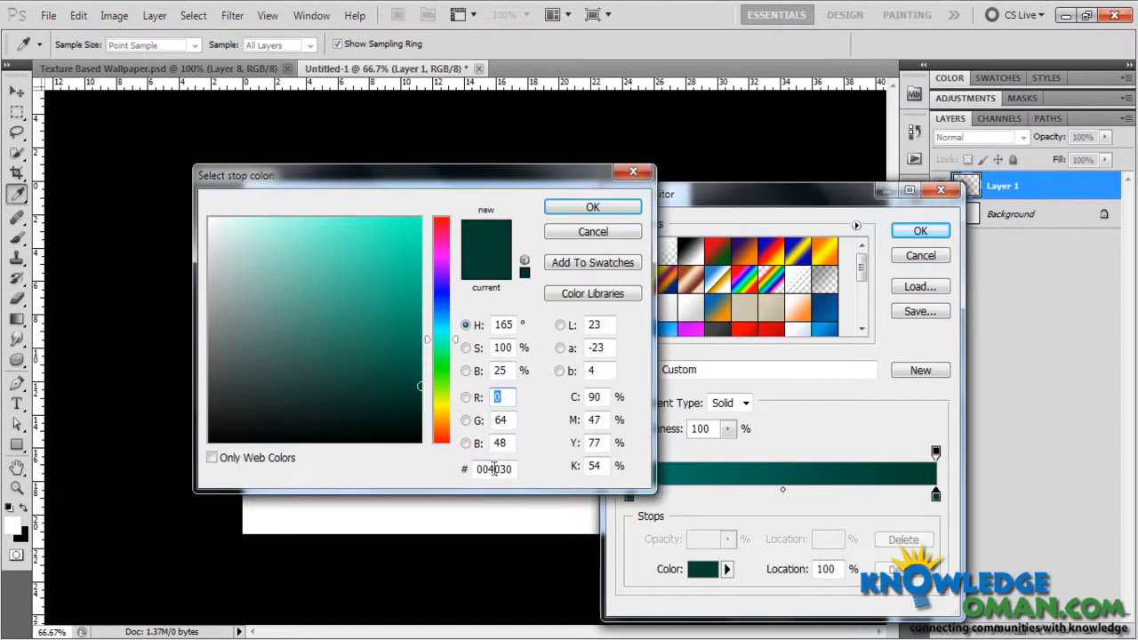
pyautogui.doubleClick(511, 470)
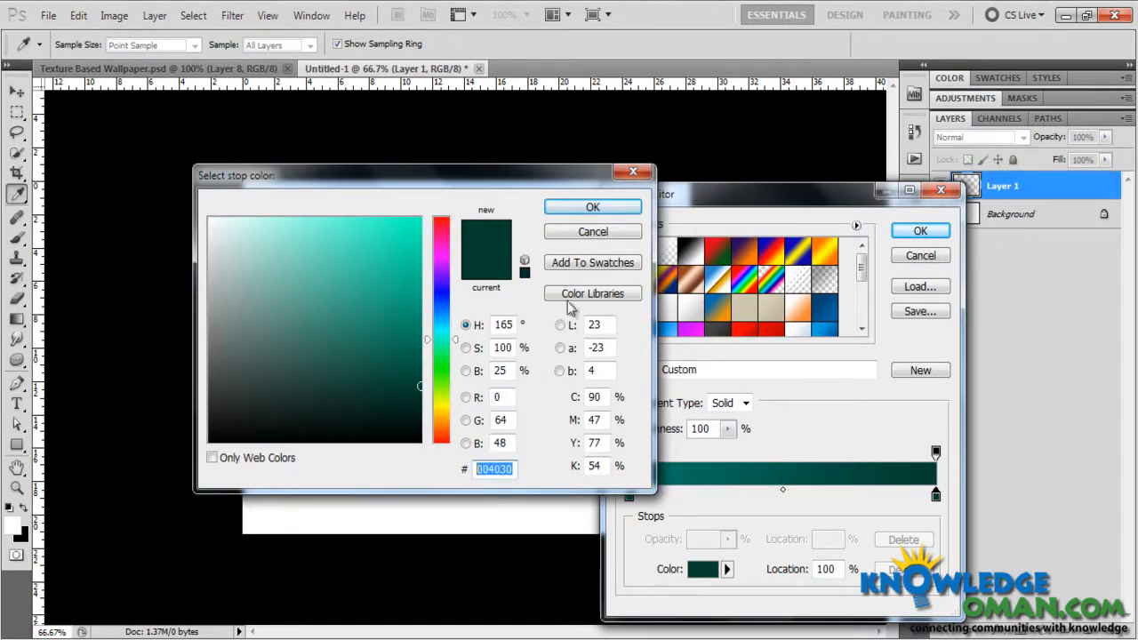
pyautogui.click(590, 231)
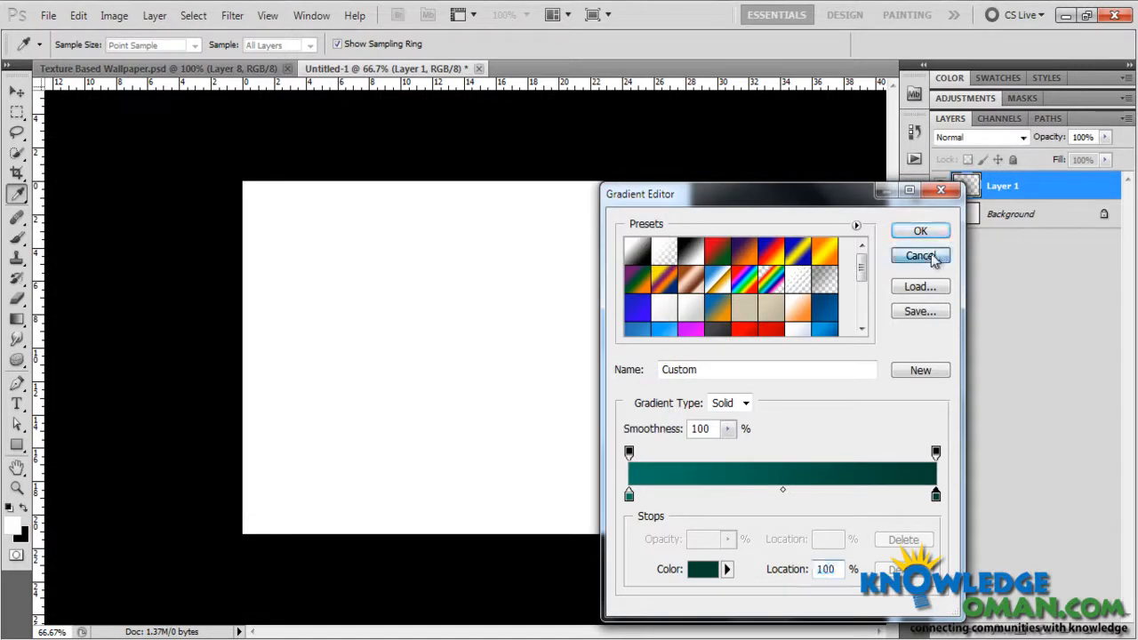
pyautogui.click(930, 258)
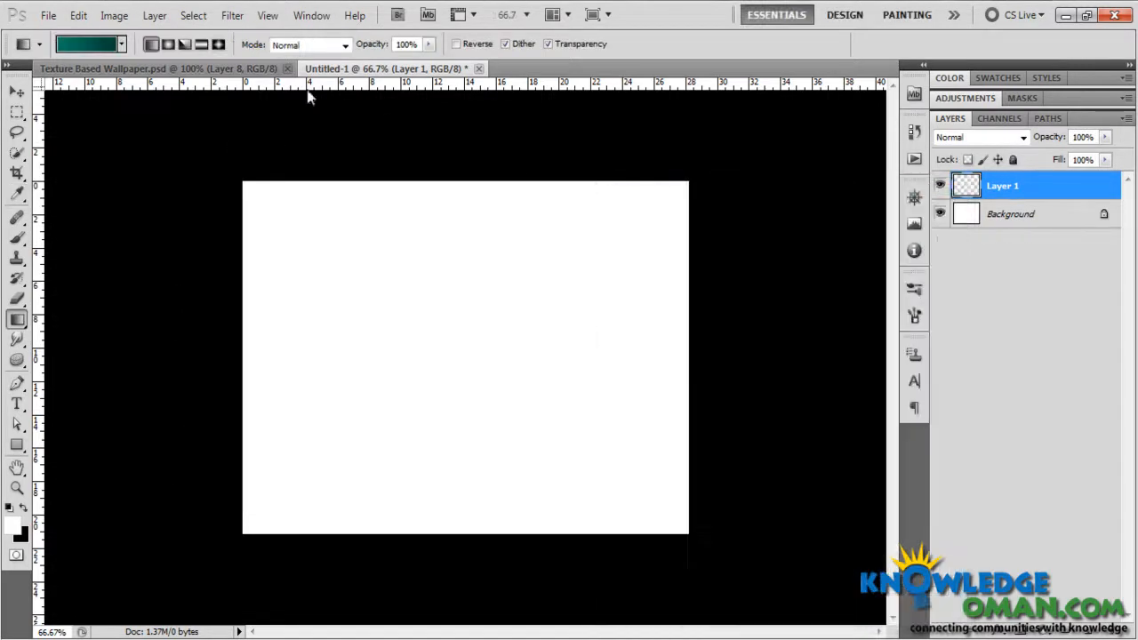
# Fill the new layer with a radial gradient centered in the canvas's upper-left area and darkening toward the lower right
pyautogui.click(168, 44)
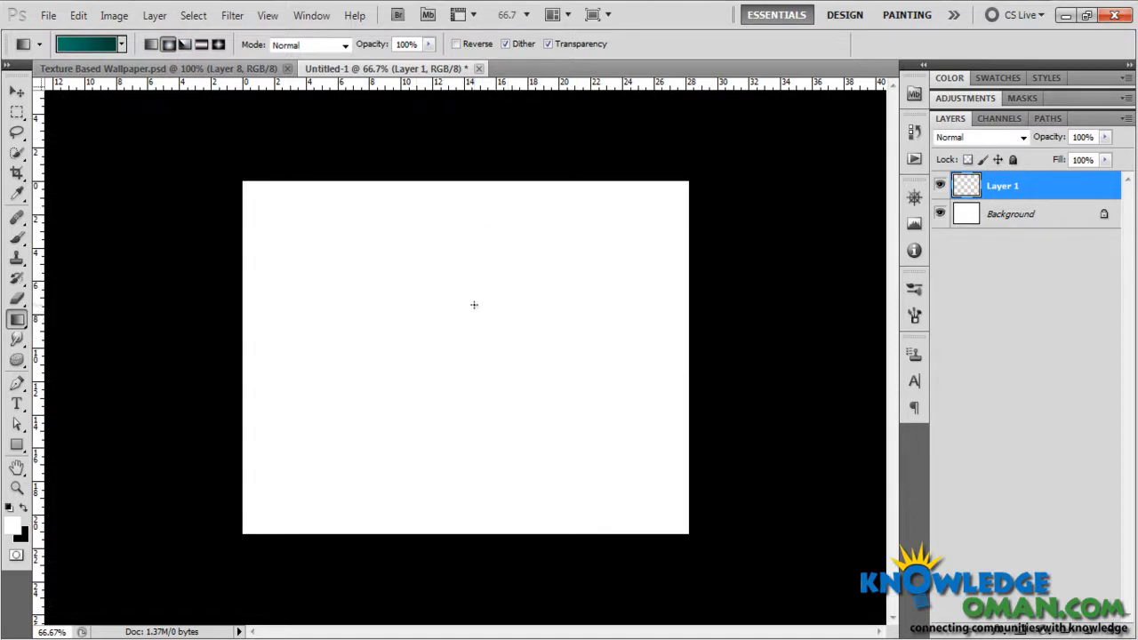
pyautogui.moveTo(365, 301); pyautogui.dragTo(625, 509)
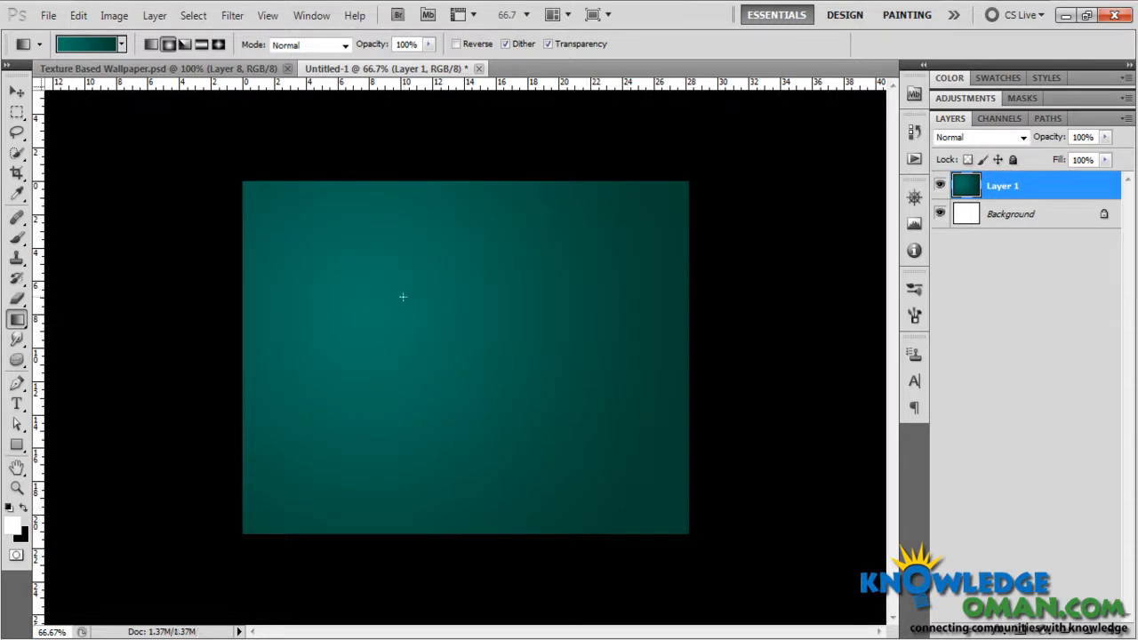
pyautogui.hotkey('ctrl', 'z')
pyautogui.moveTo(379, 300); pyautogui.dragTo(558, 437)
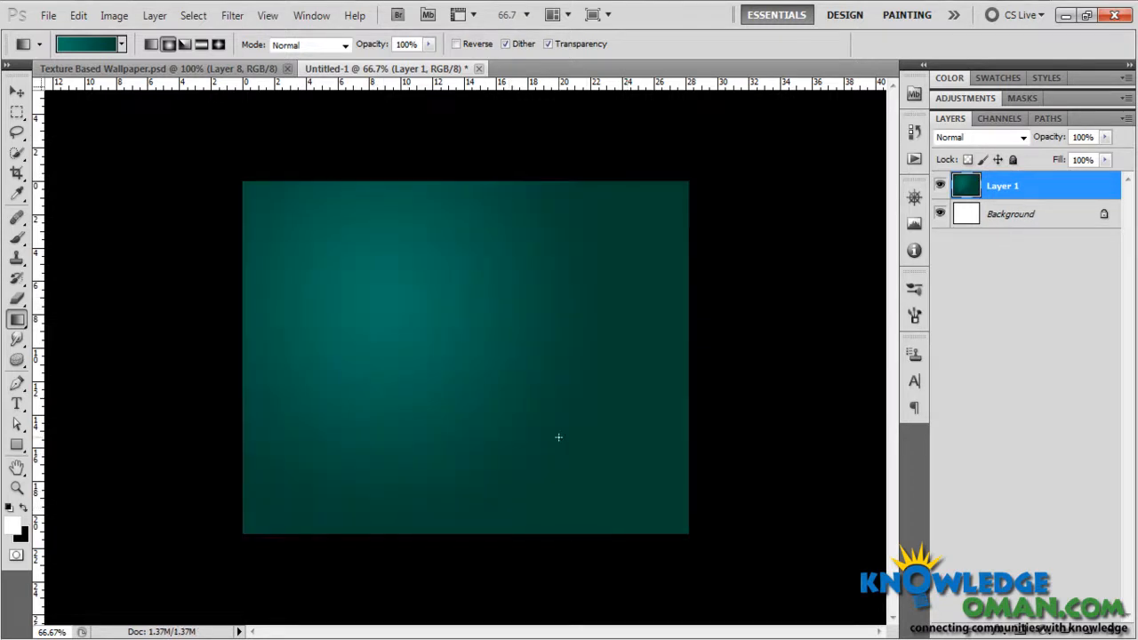
pyautogui.press('v')
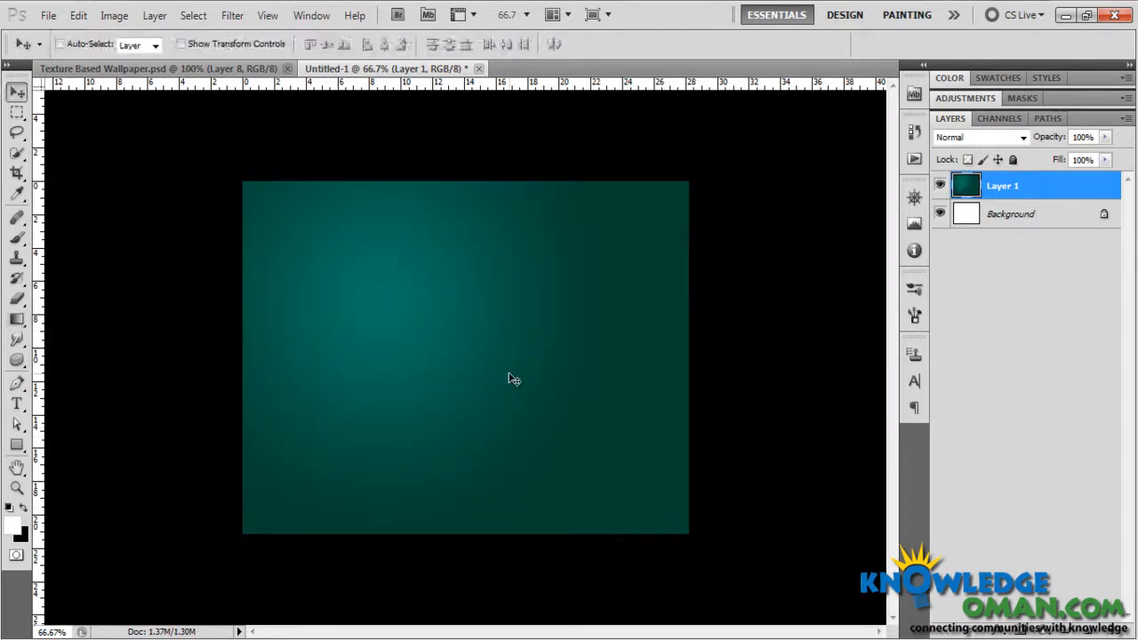
# Rename the gradient layer as "back color"
pyautogui.doubleClick(1003, 186)
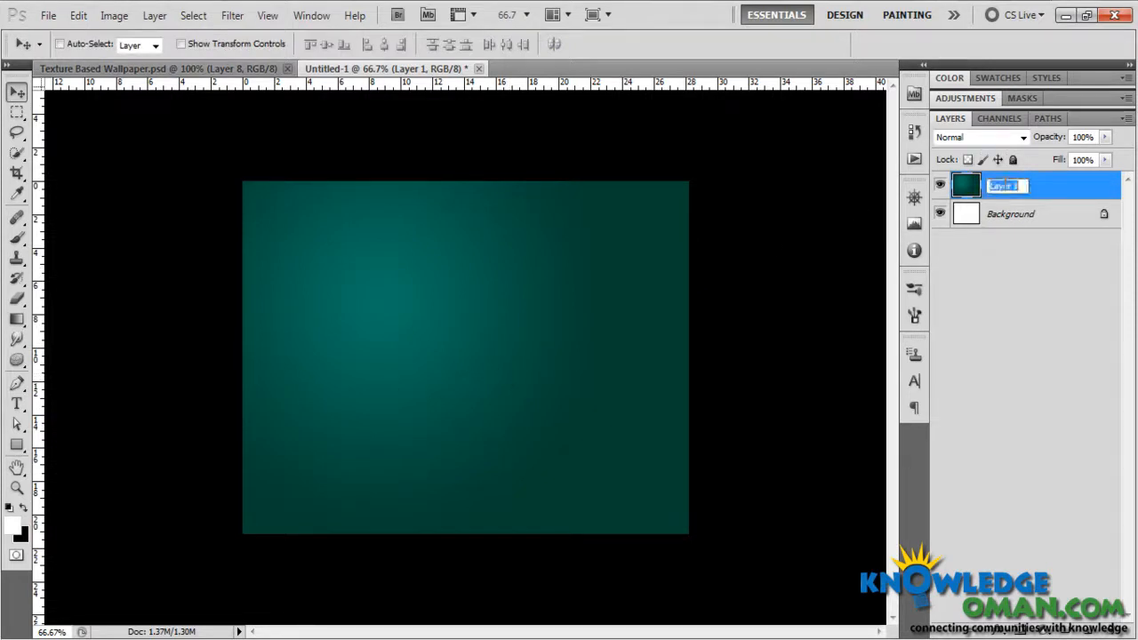
pyautogui.write('back color')
pyautogui.press('Return')
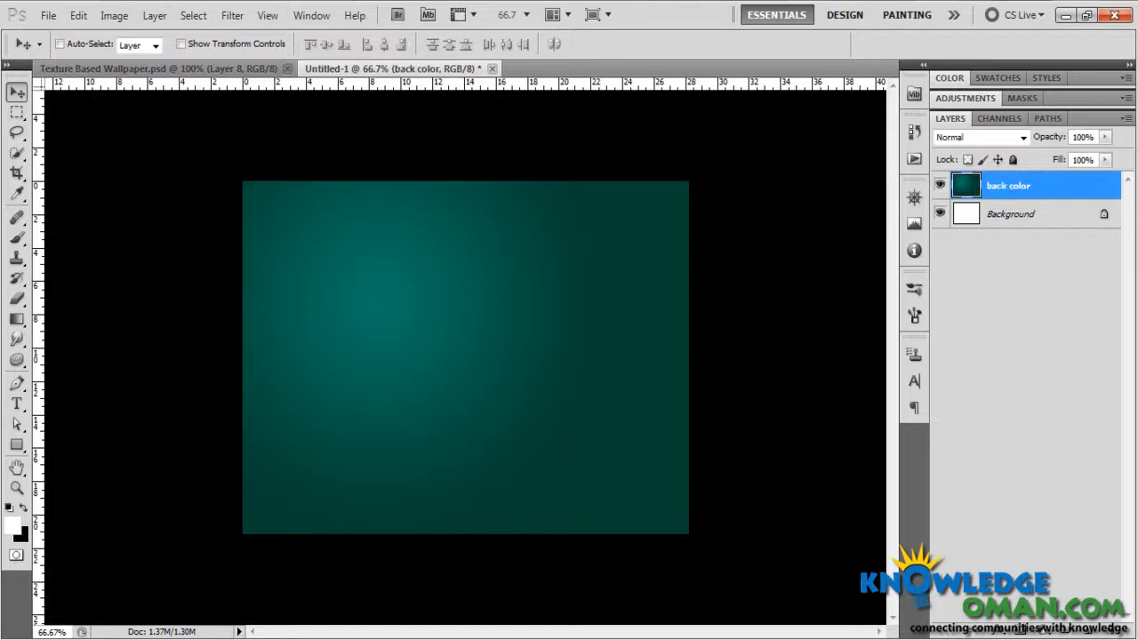
# Add another new layer above the gradient and name it "boxes tex"
pyautogui.click(1090, 632)
pyautogui.doubleClick(998, 188)
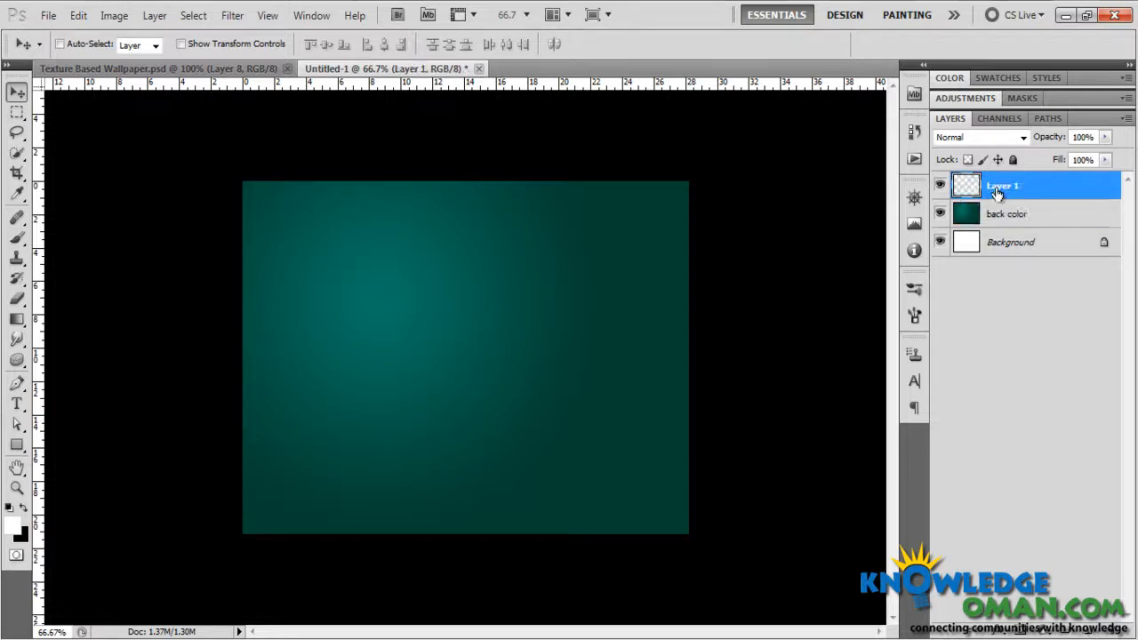
pyautogui.doubleClick(1000, 187)
pyautogui.write('boxes')
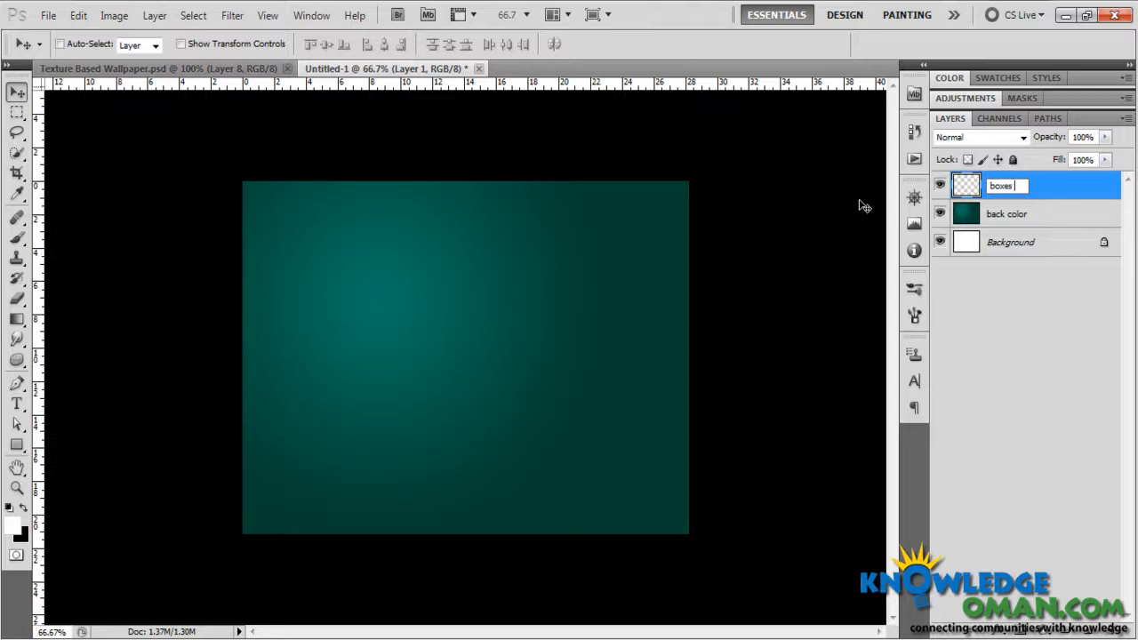
pyautogui.write(' tex')
pyautogui.press('Return')
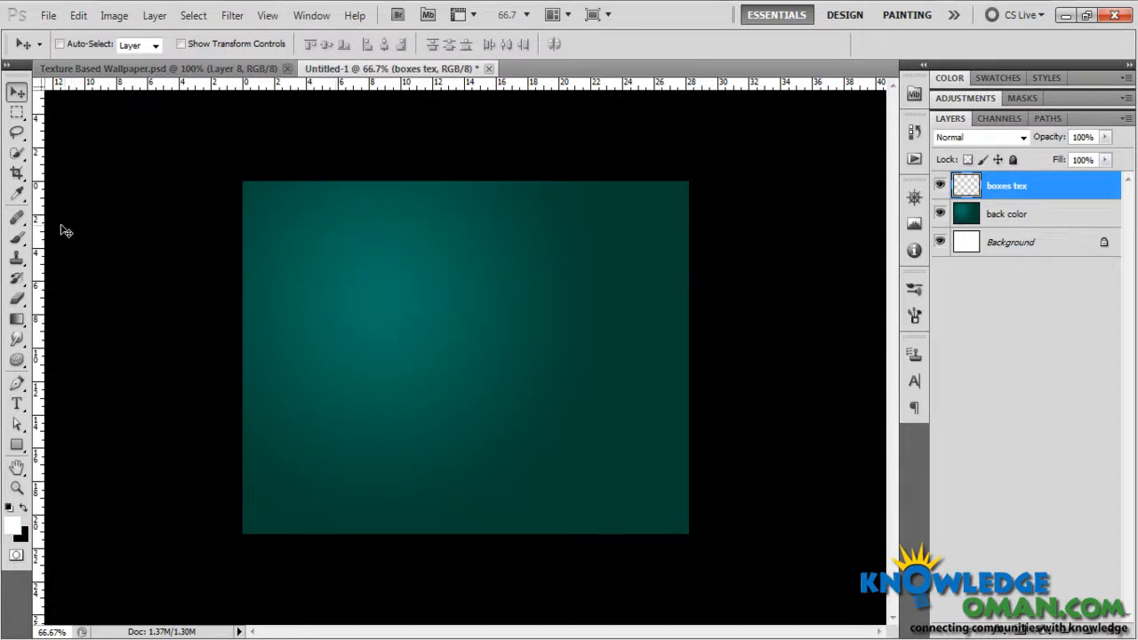
# Switch to the Paint Bucket tool and show its fill source options, Foreground and Pattern
pyautogui.click(17, 319)
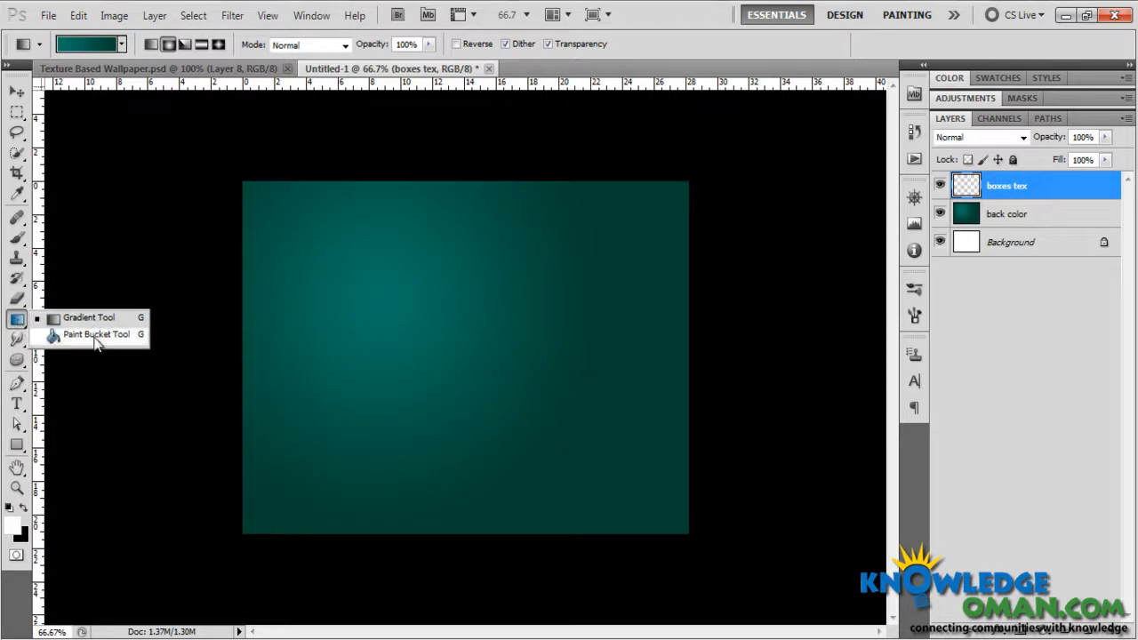
pyautogui.click(82, 340)
pyautogui.click(113, 45)
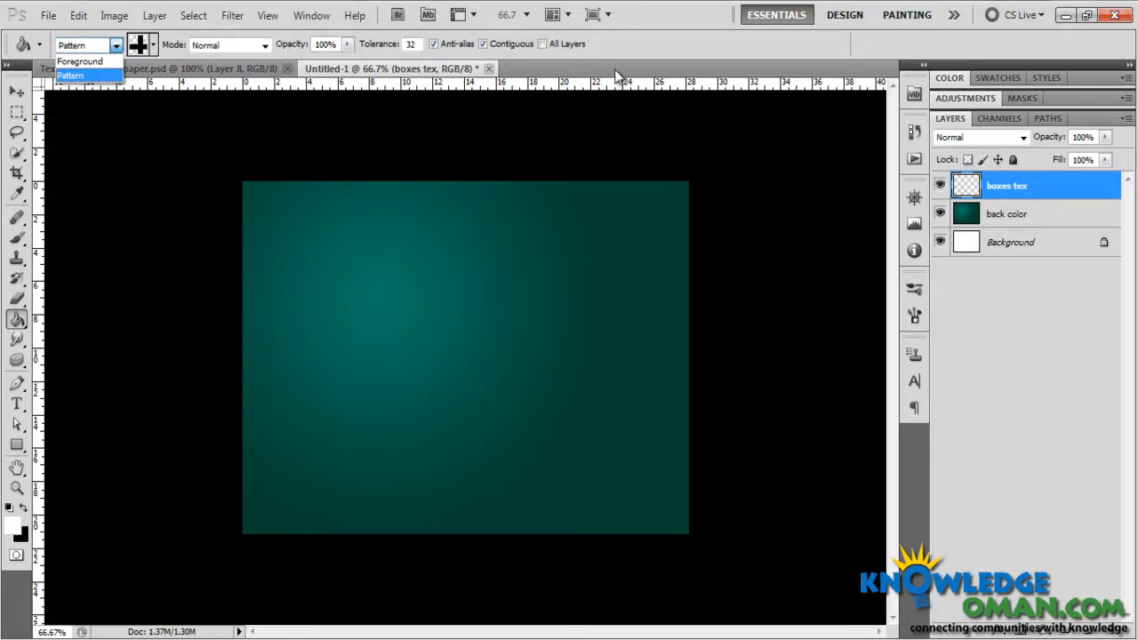
# Create a second blank document 20 pixels wide and 20 pixels high
pyautogui.click(48, 15)
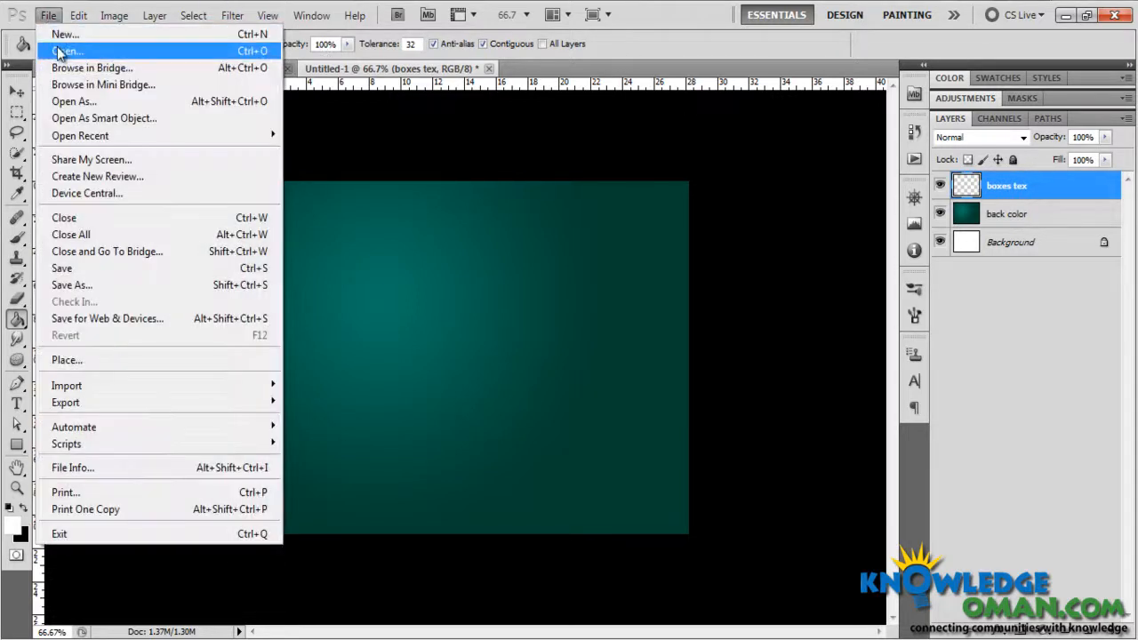
pyautogui.click(64, 35)
pyautogui.click(519, 232)
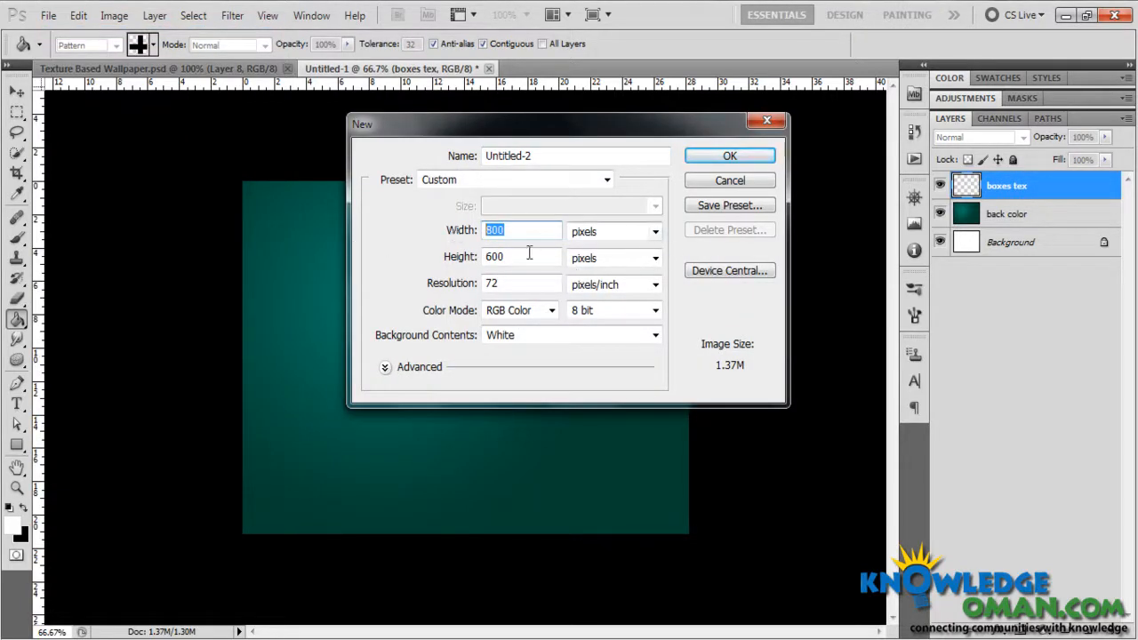
pyautogui.write('9')
pyautogui.press('Tab')
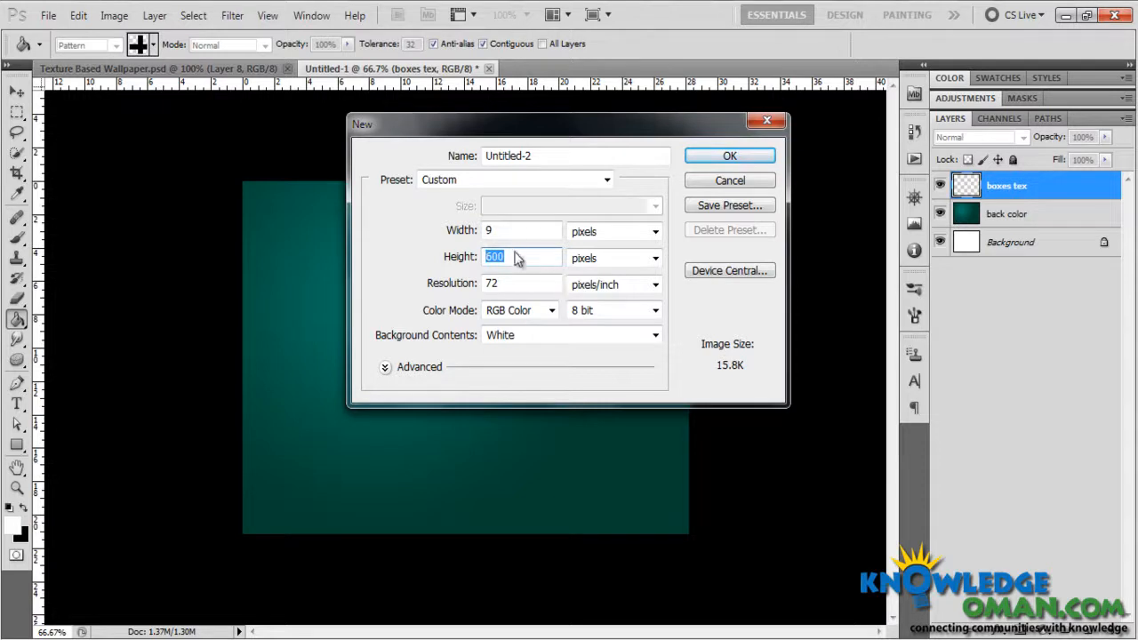
pyautogui.click(447, 233)
pyautogui.write('20')
pyautogui.press('Tab')
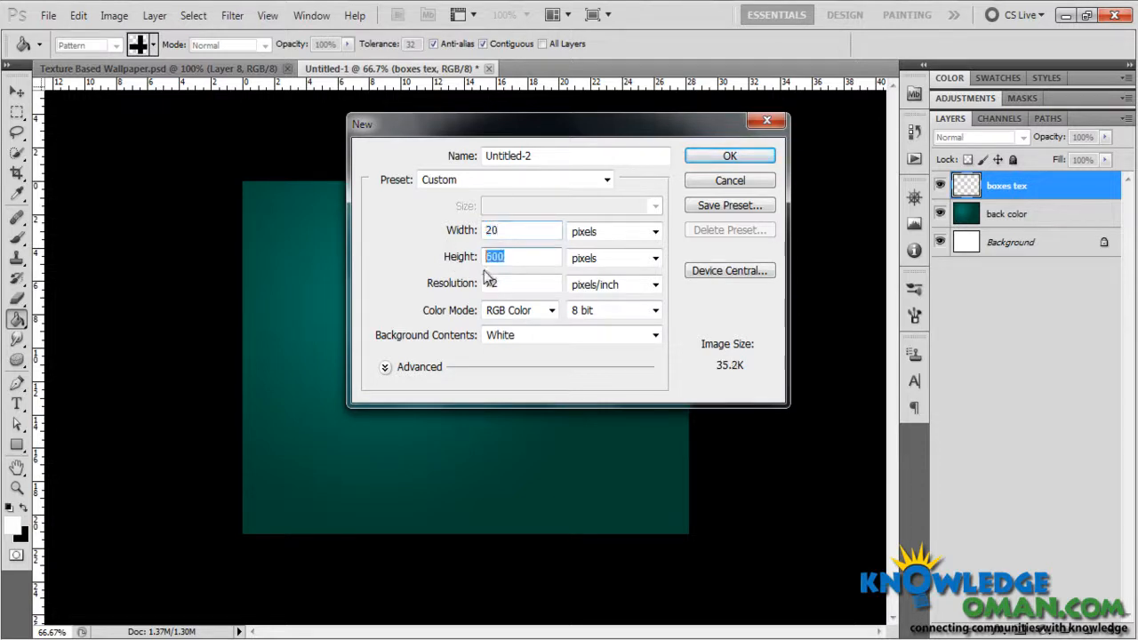
pyautogui.write('20')
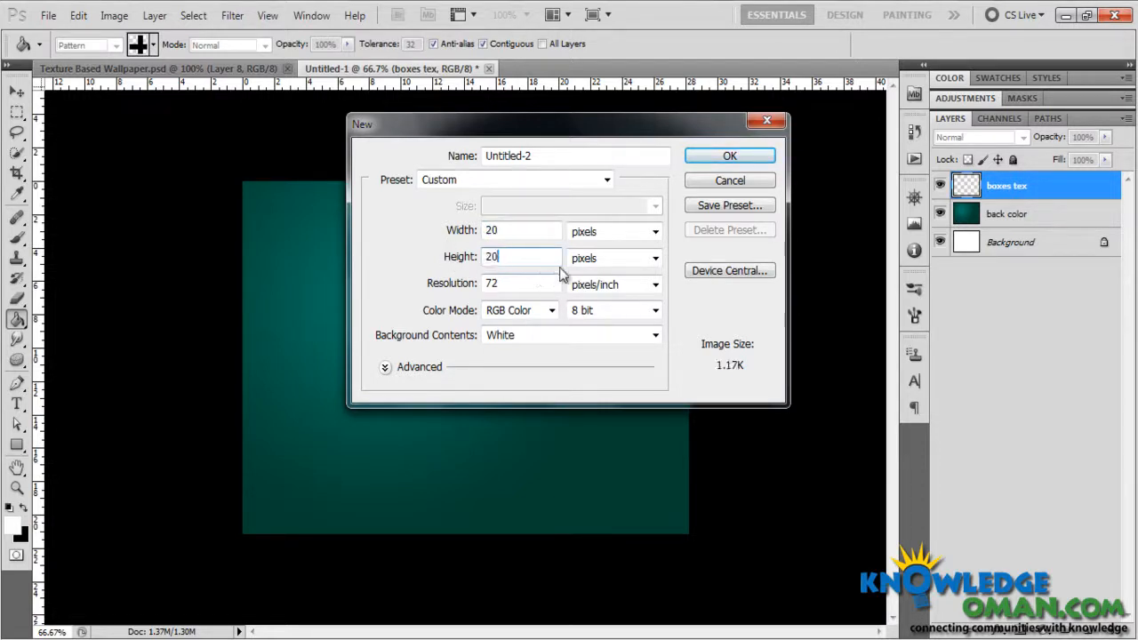
pyautogui.click(711, 160)
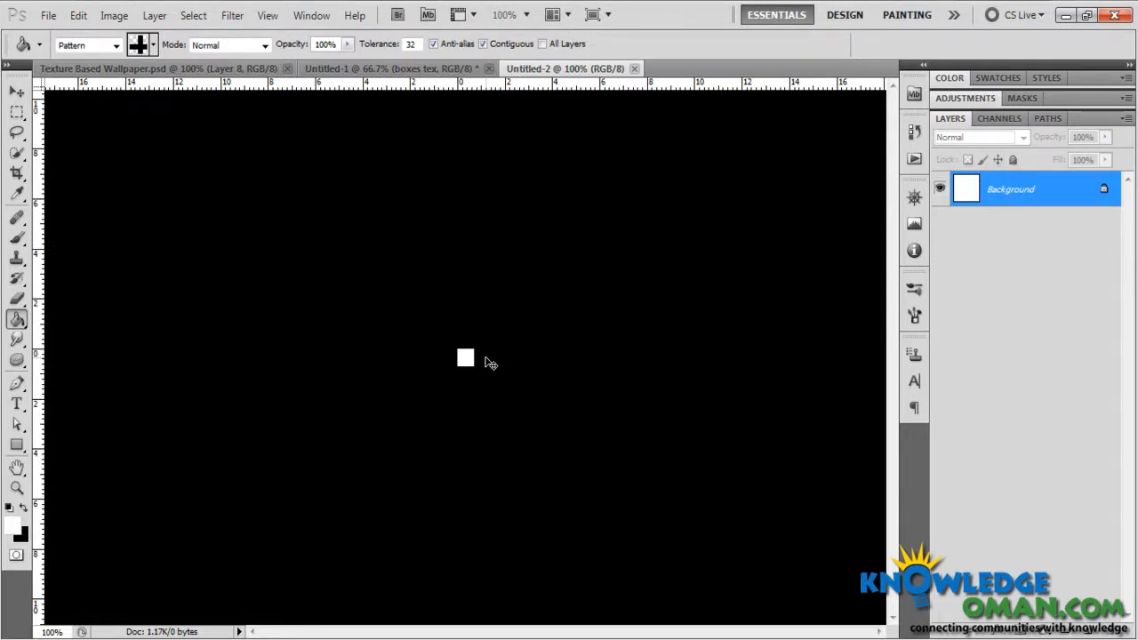
# Magnify the small blank canvas to 1600% so its individual pixels can be worked on
pyautogui.hotkey('ctrl', '+')
pyautogui.hotkey('ctrl', '+')
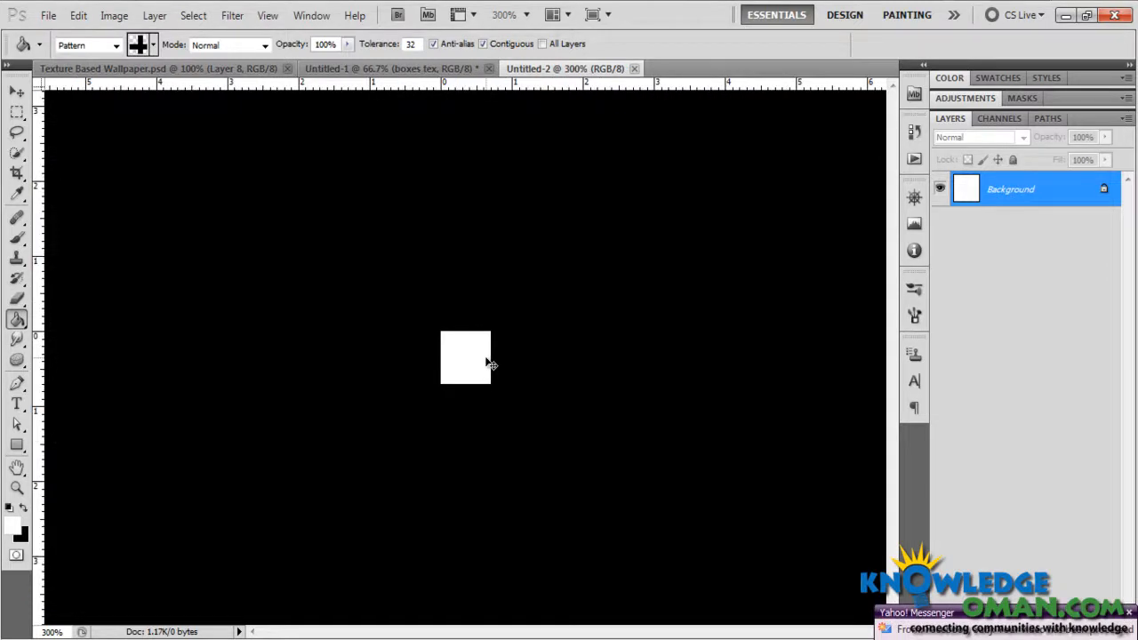
pyautogui.hotkey('ctrl', '+')
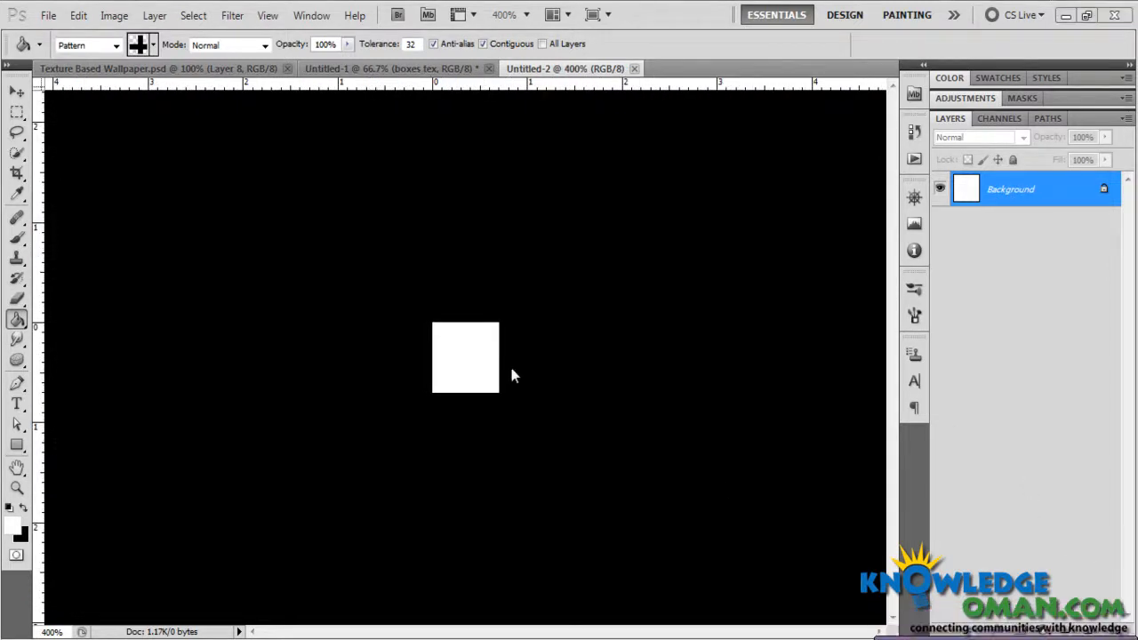
pyautogui.hotkey('ctrl', '+')
pyautogui.hotkey('ctrl', '+')
pyautogui.hotkey('ctrl', '+')
pyautogui.hotkey('ctrl', '+')
pyautogui.hotkey('ctrl', '+')
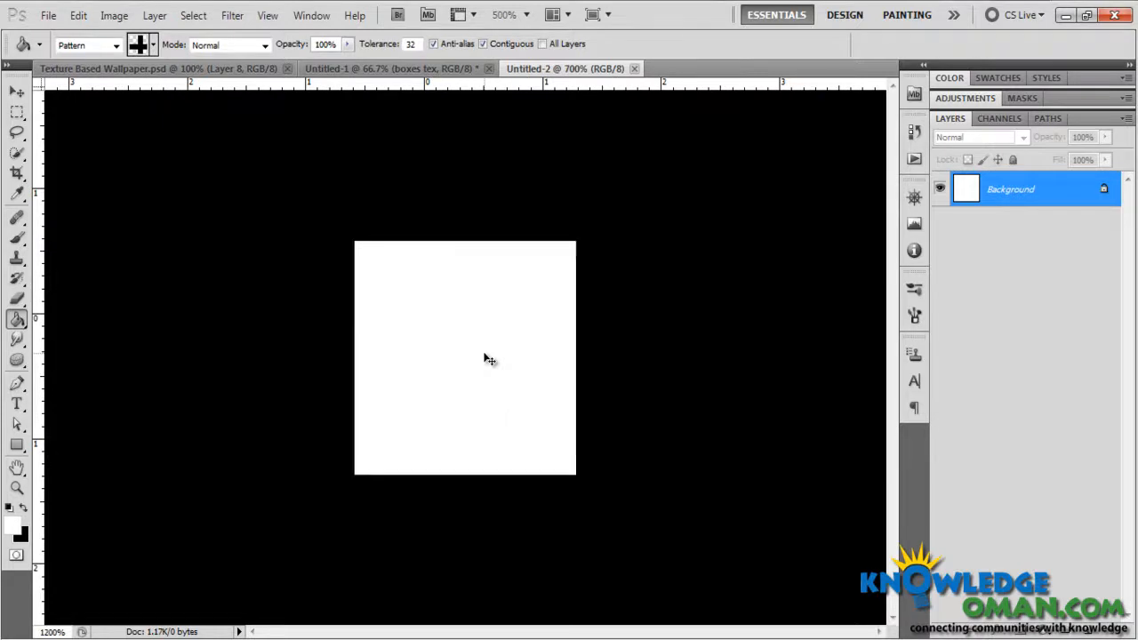
pyautogui.hotkey('ctrl', '+')
pyautogui.hotkey('ctrl', '+')
pyautogui.hotkey('ctrl', '+')
pyautogui.hotkey('ctrl', '-')
pyautogui.hotkey('ctrl', '-')
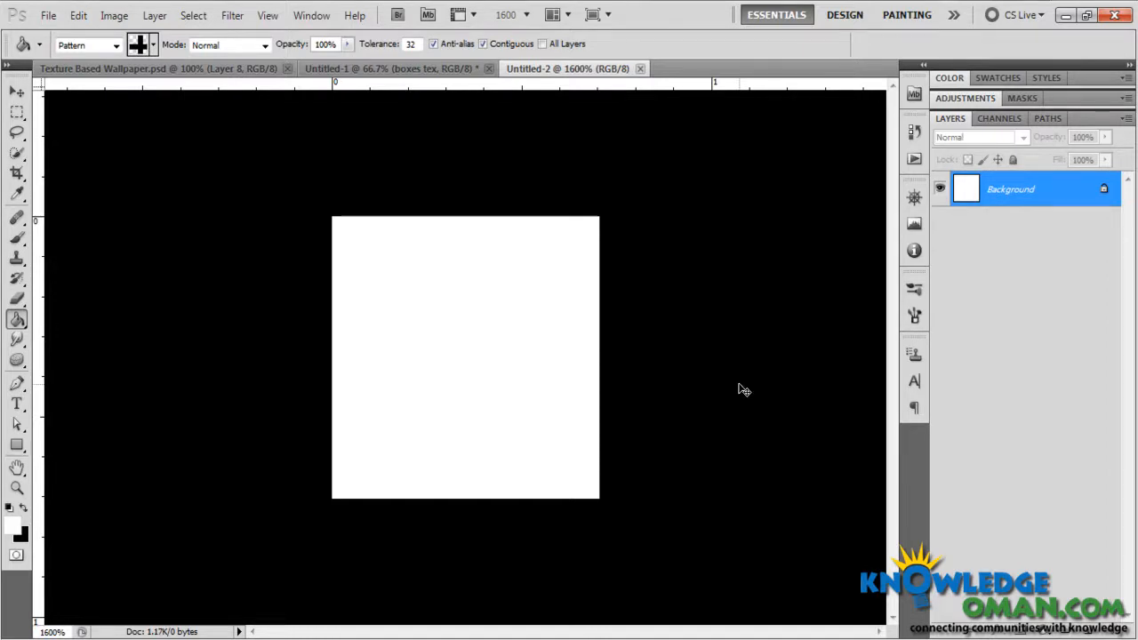
# Add a new layer named "box" to the small document and delete its white Background layer
pyautogui.hotkey('ctrl', 'shift', 'n')
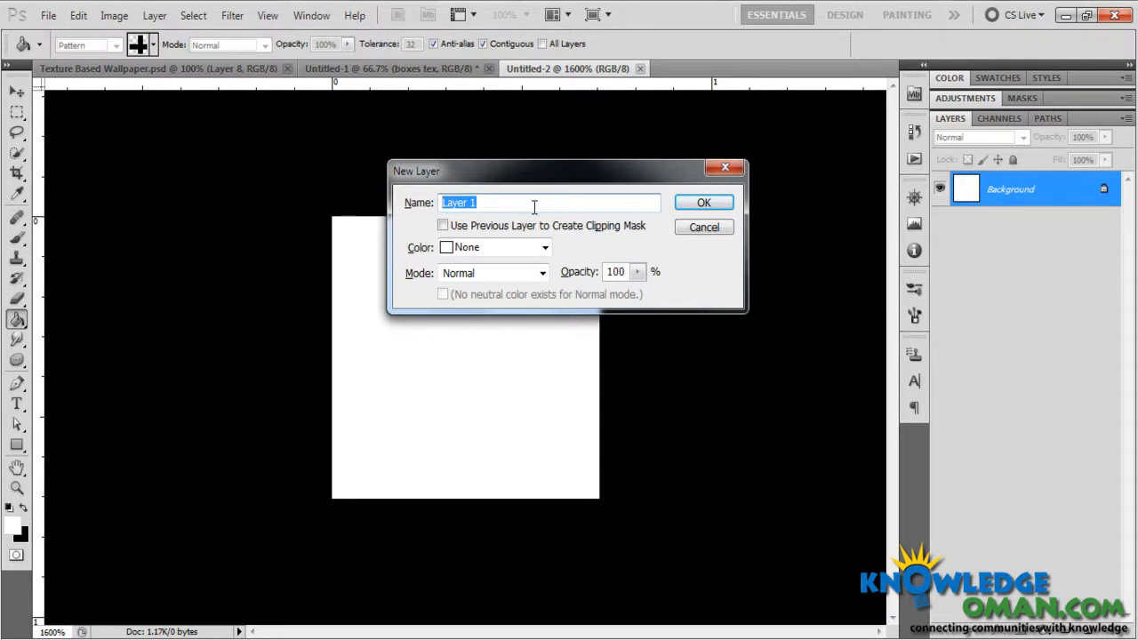
pyautogui.write('box')
pyautogui.press('Return')
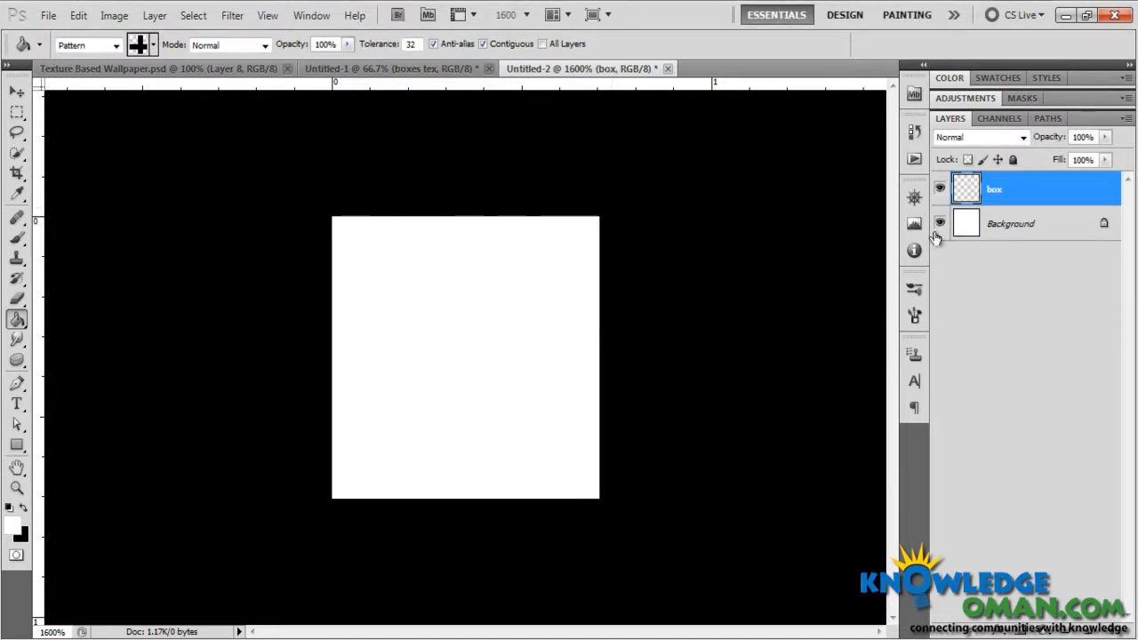
pyautogui.click(1012, 226)
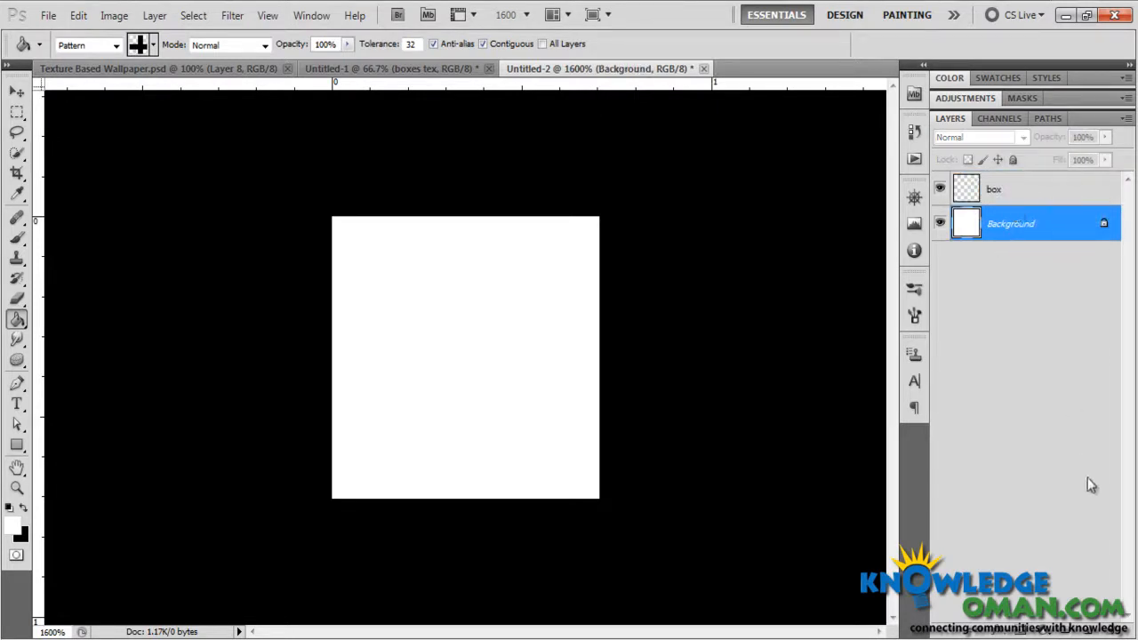
pyautogui.click(1110, 628)
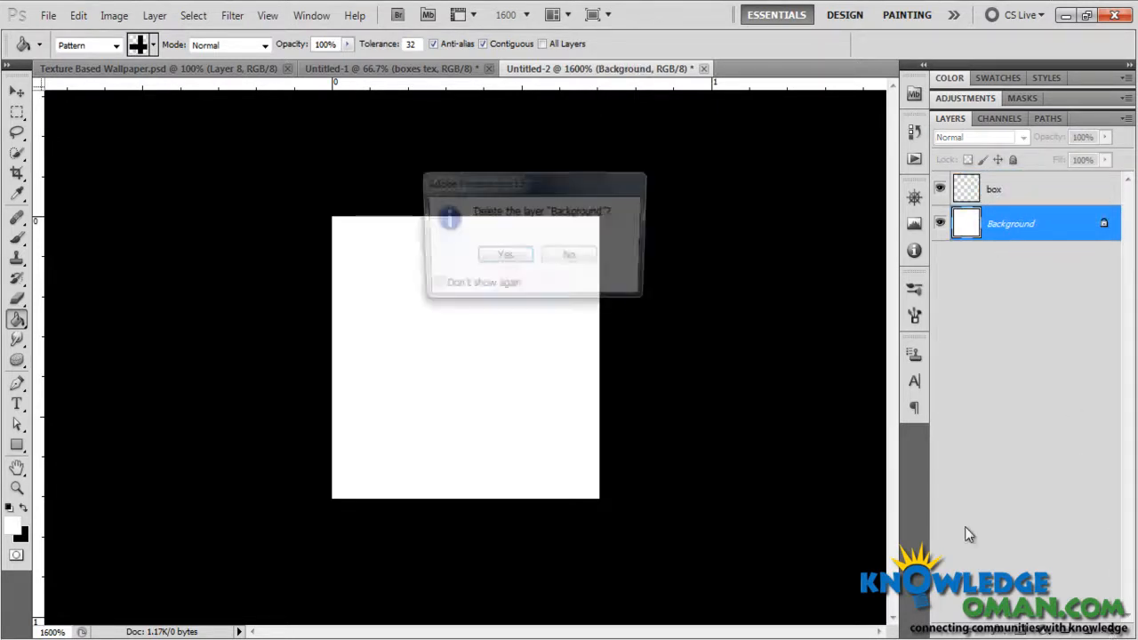
pyautogui.click(505, 254)
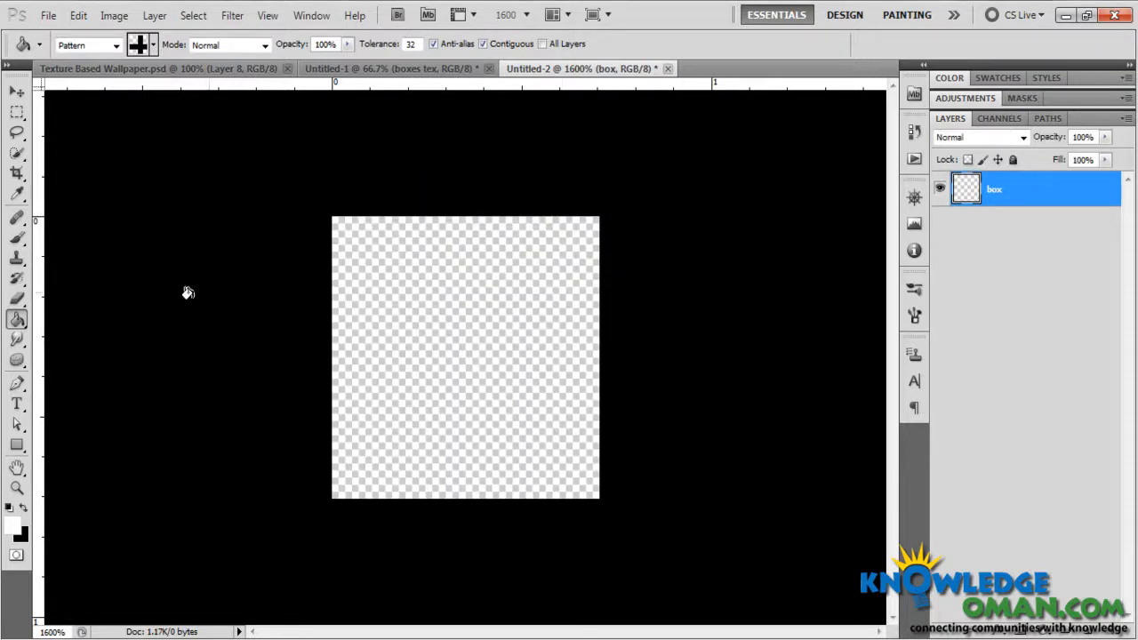
# Fill two single-row marquee selections with black, about a quarter and three quarters of the way down the canvas
pyautogui.click(16, 112)
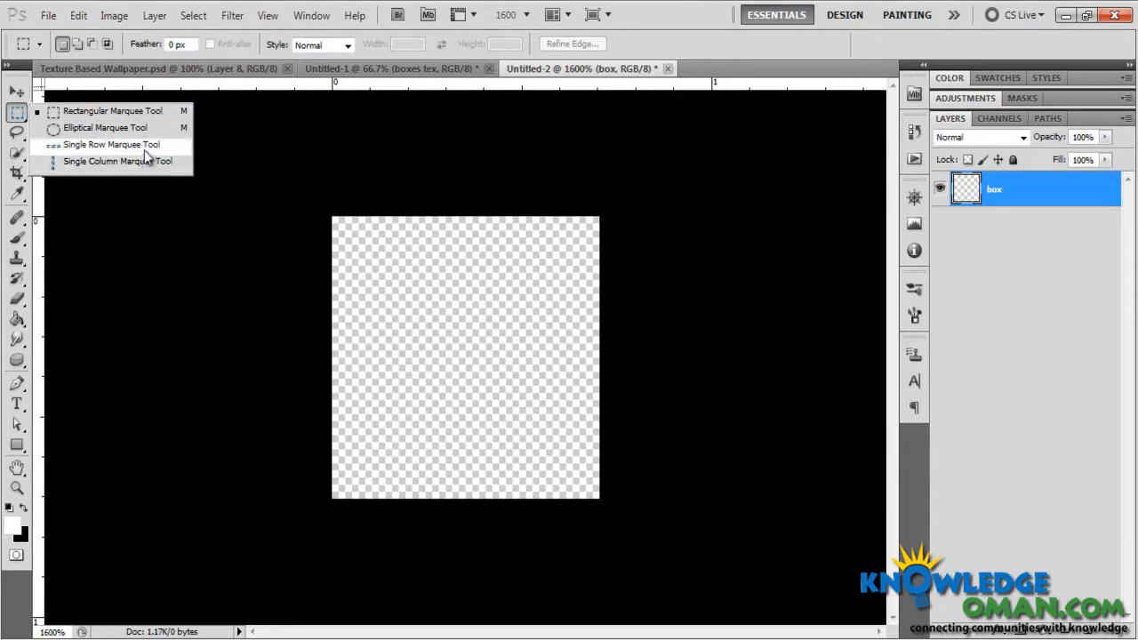
pyautogui.click(145, 144)
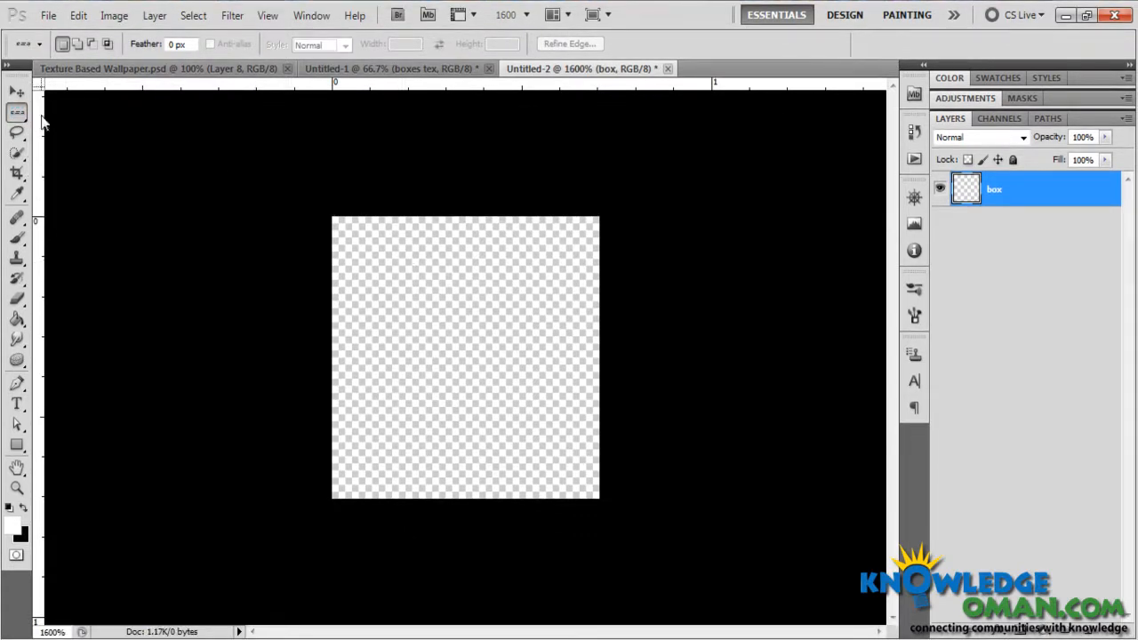
pyautogui.click(502, 266)
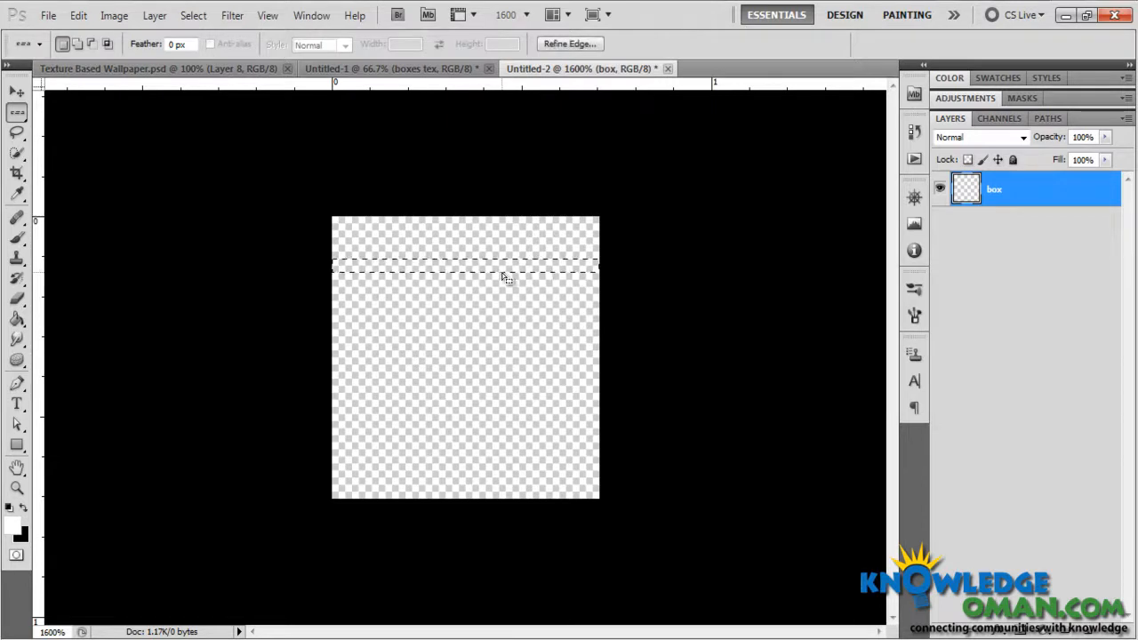
pyautogui.click(500, 294)
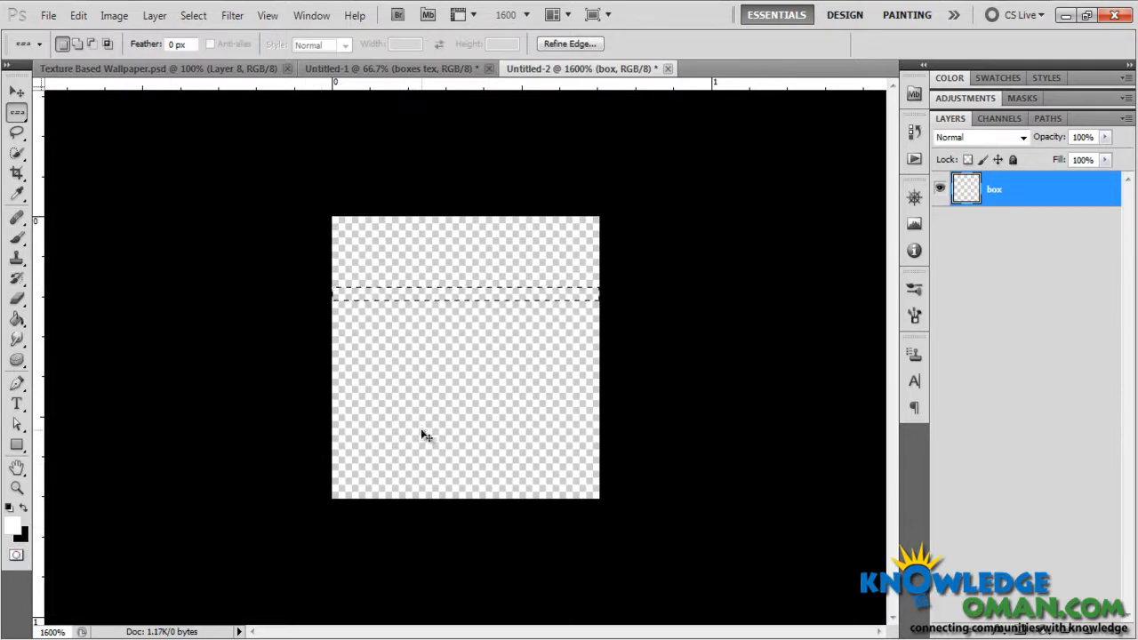
pyautogui.hotkey('ctrl', 'BackSpace')
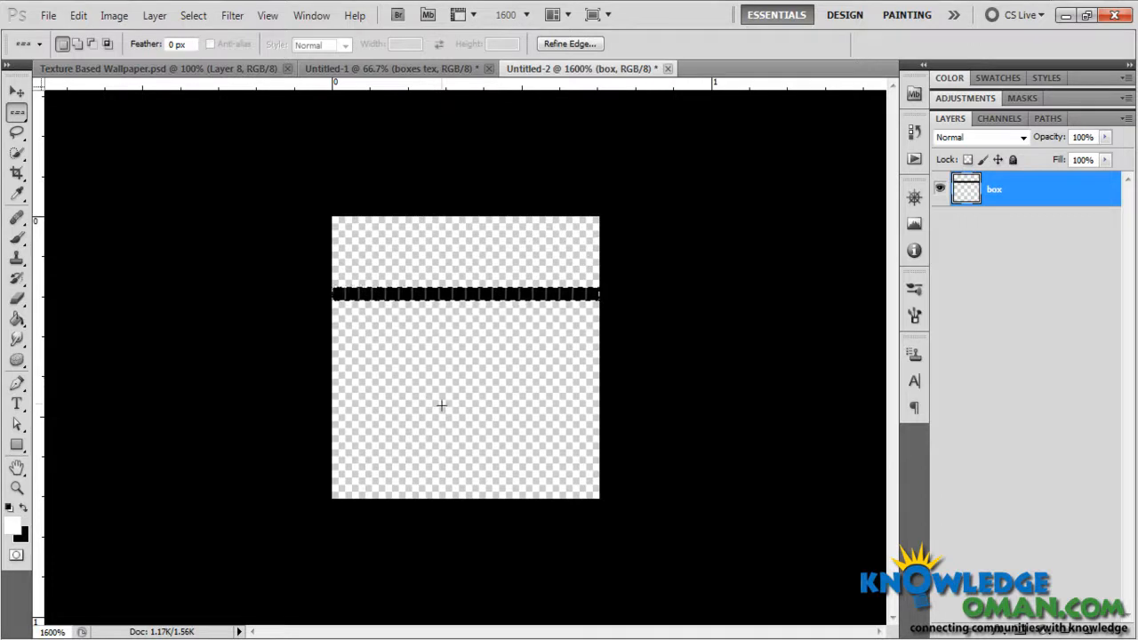
pyautogui.click(445, 418)
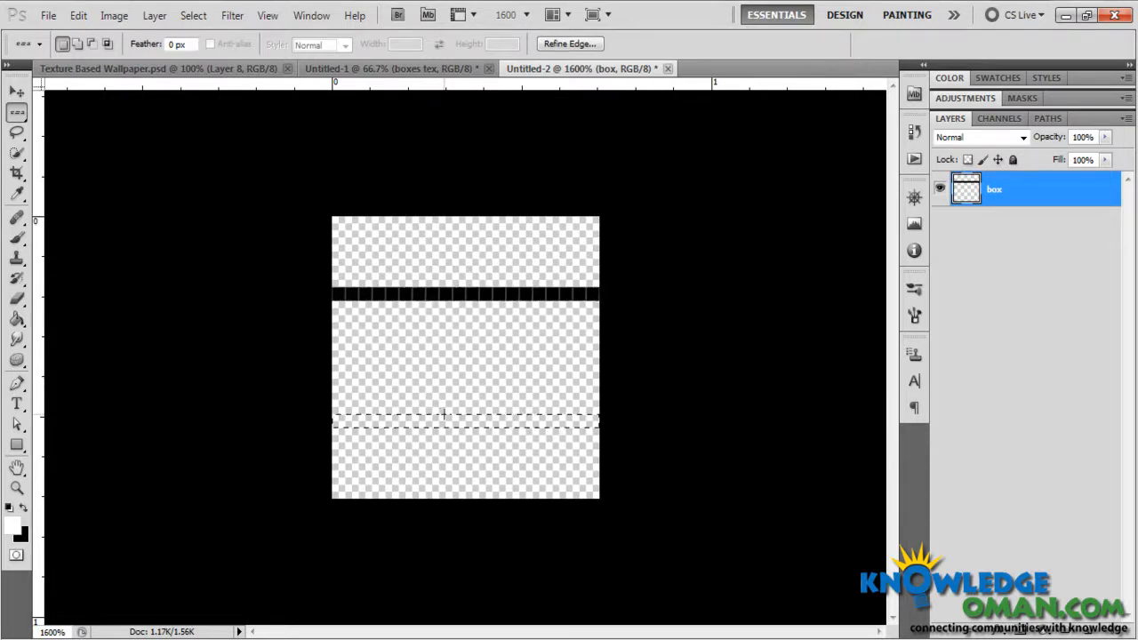
pyautogui.hotkey('ctrl', 'BackSpace')
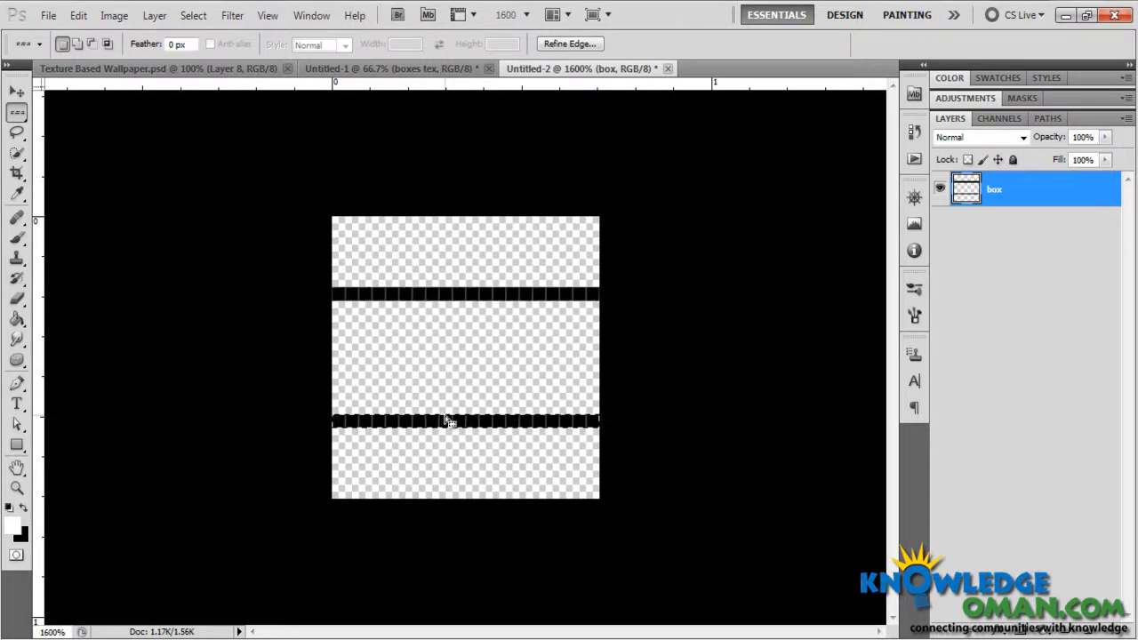
# Fill two single-column marquee selections with black, about a third and three quarters of the way across the canvas, and deselect
pyautogui.rightClick(16, 112)
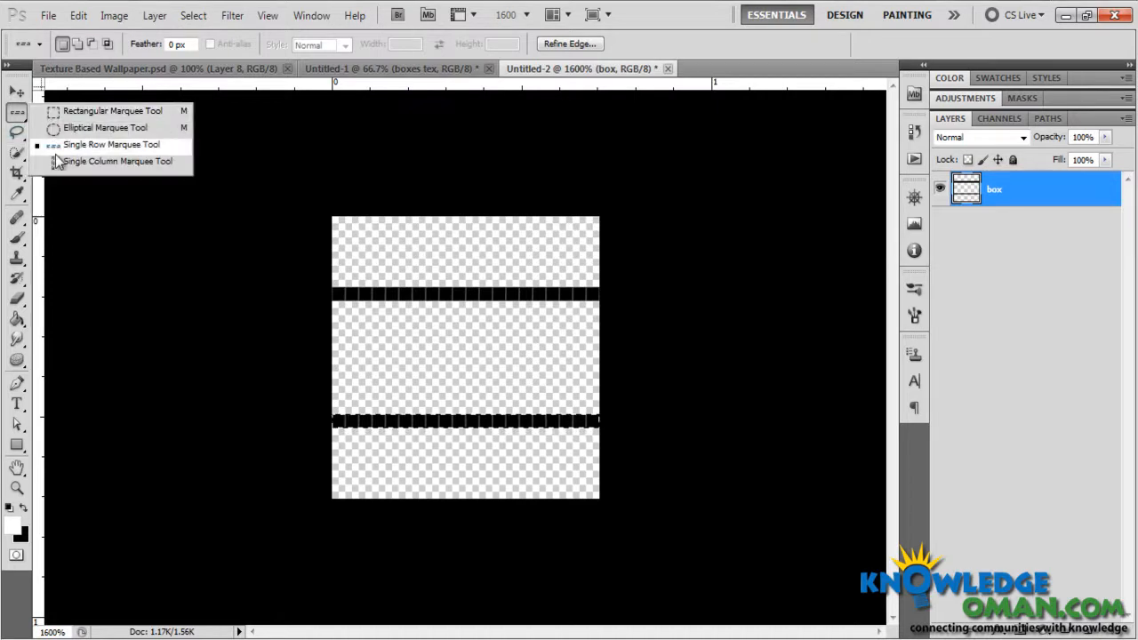
pyautogui.click(89, 160)
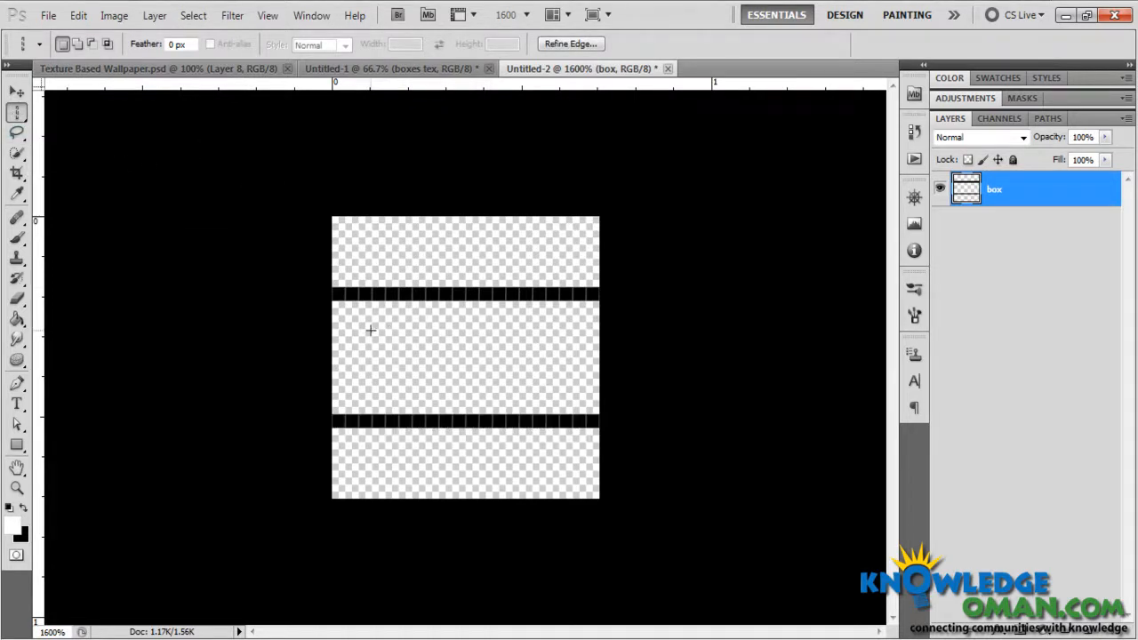
pyautogui.moveTo(371, 330); pyautogui.dragTo(417, 334)
pyautogui.hotkey('ctrl', 'd')
pyautogui.hotkey('ctrl', 'BackSpace')
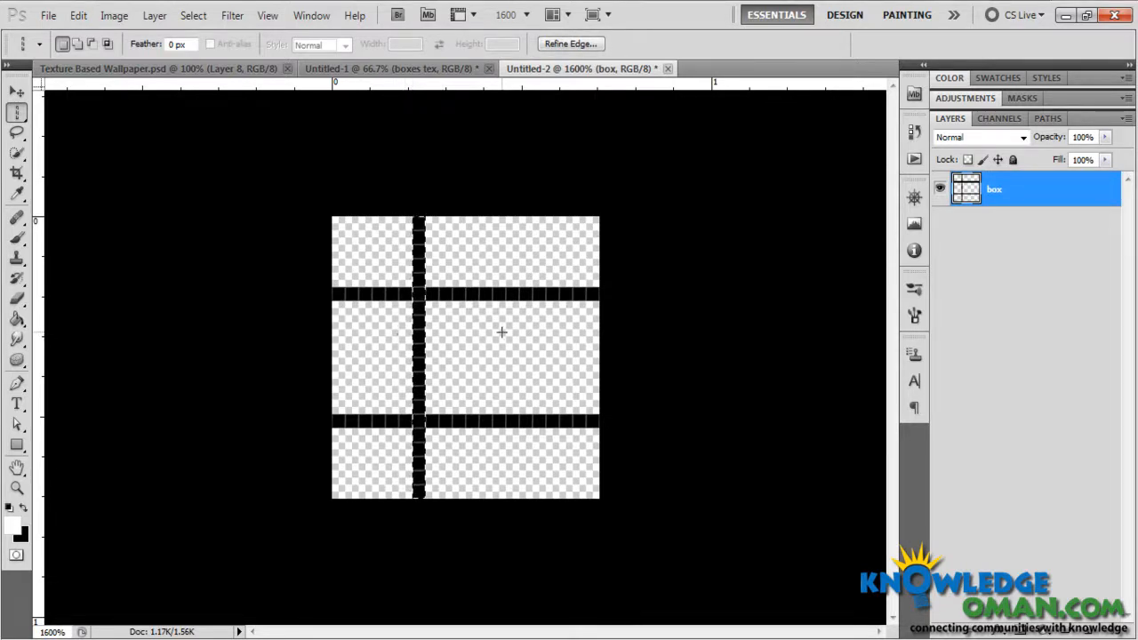
pyautogui.click(541, 332)
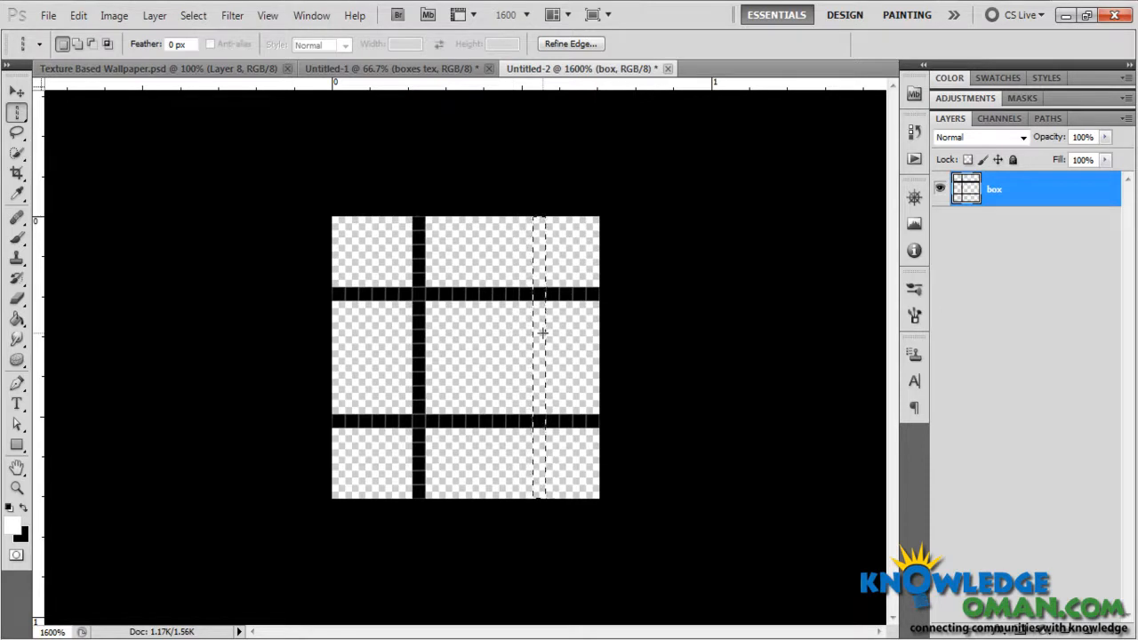
pyautogui.press('Left')
pyautogui.hotkey('ctrl', 'BackSpace')
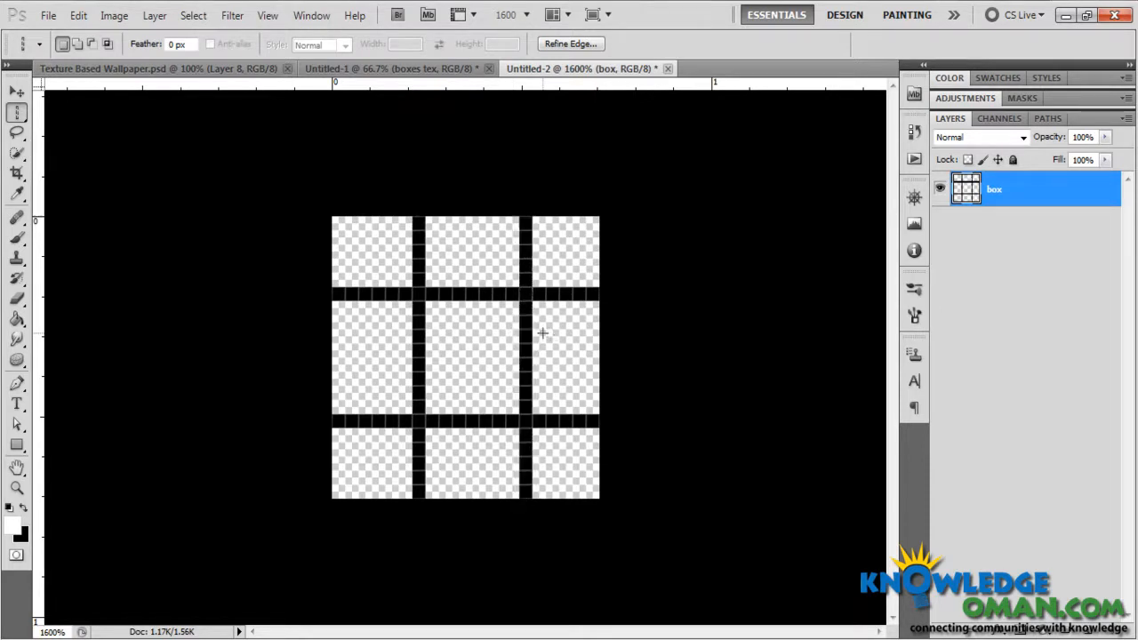
pyautogui.hotkey('ctrl', 'd')
pyautogui.press('v')
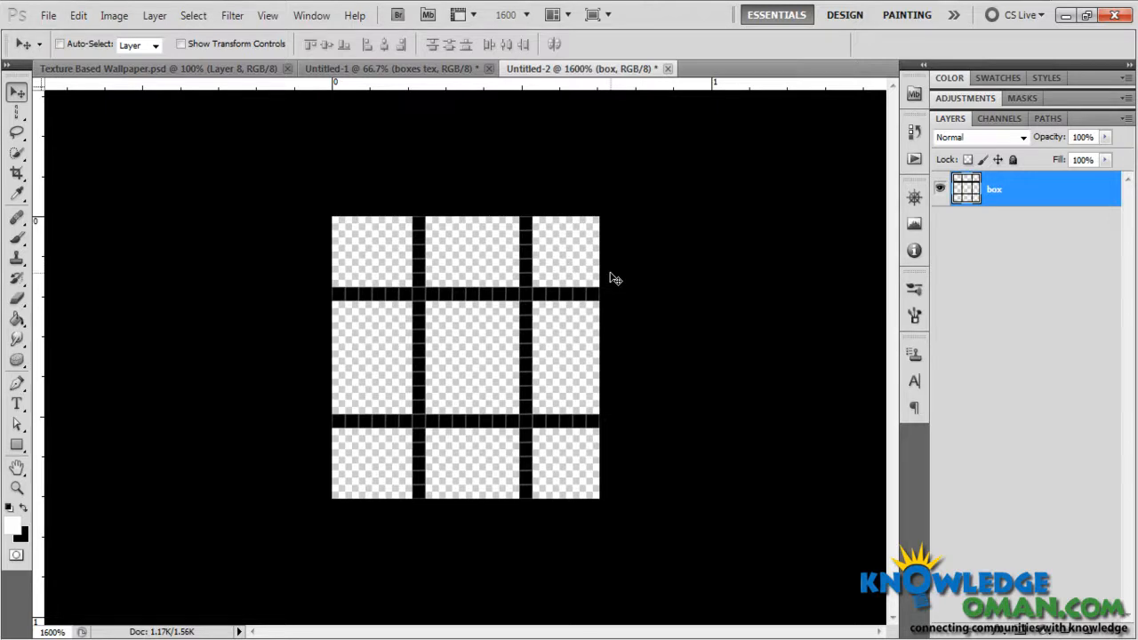
# Try cropping a narrow strip off the left side of the grid tile, and undo the crop
pyautogui.hotkey('ctrl', '1')
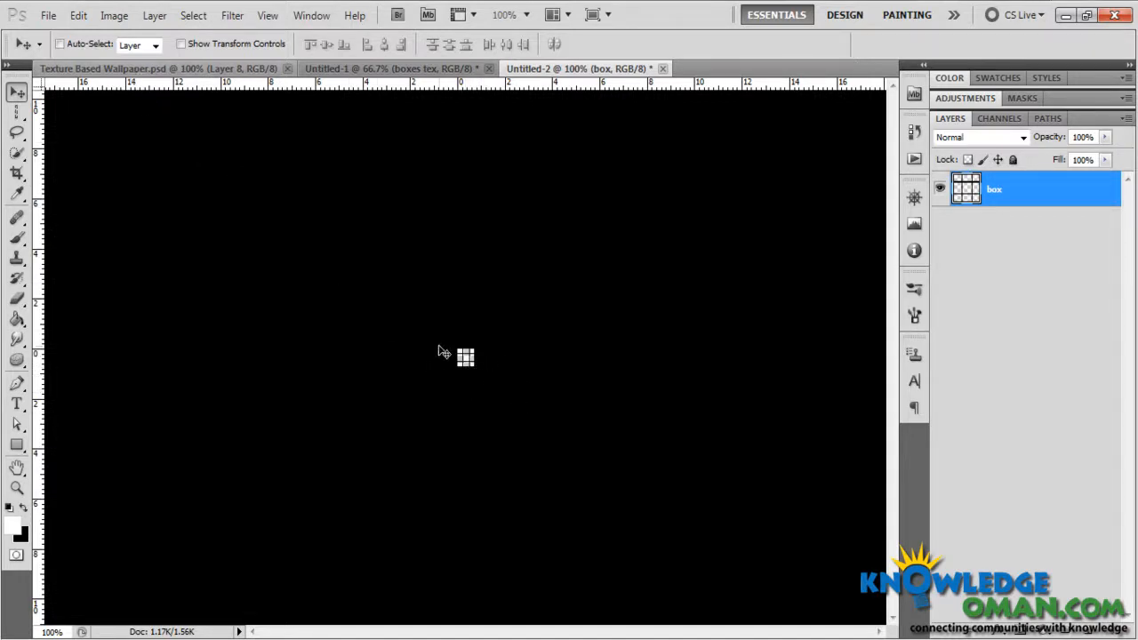
pyautogui.hotkey('ctrl', '+')
pyautogui.hotkey('ctrl', '+')
pyautogui.hotkey('ctrl', '+')
pyautogui.hotkey('ctrl', '+')
pyautogui.hotkey('ctrl', '+')
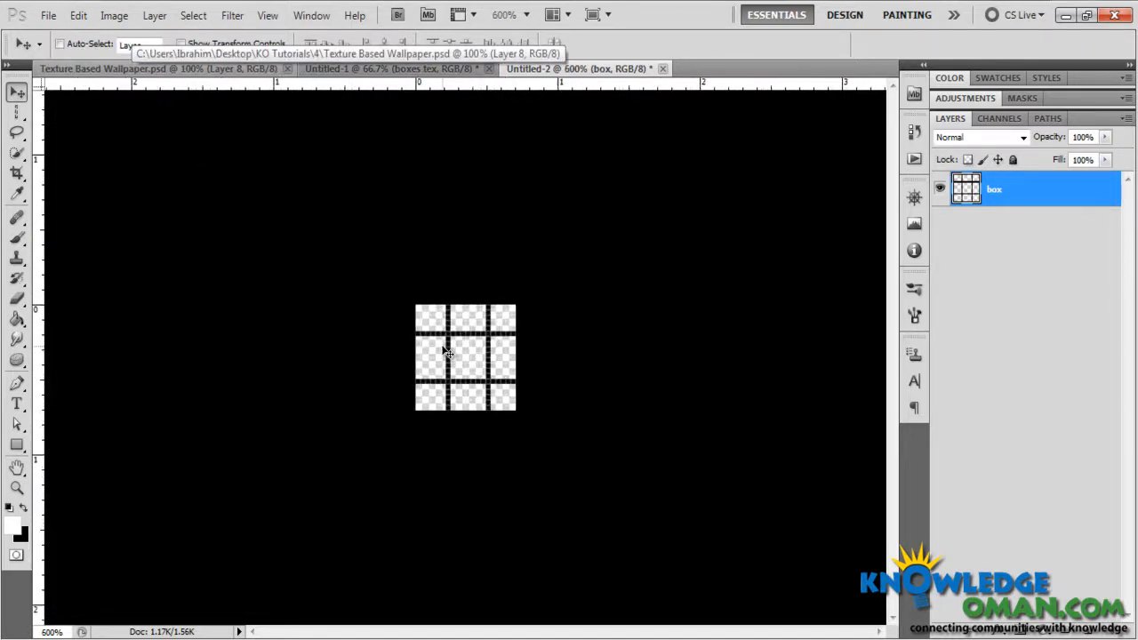
pyautogui.press('c')
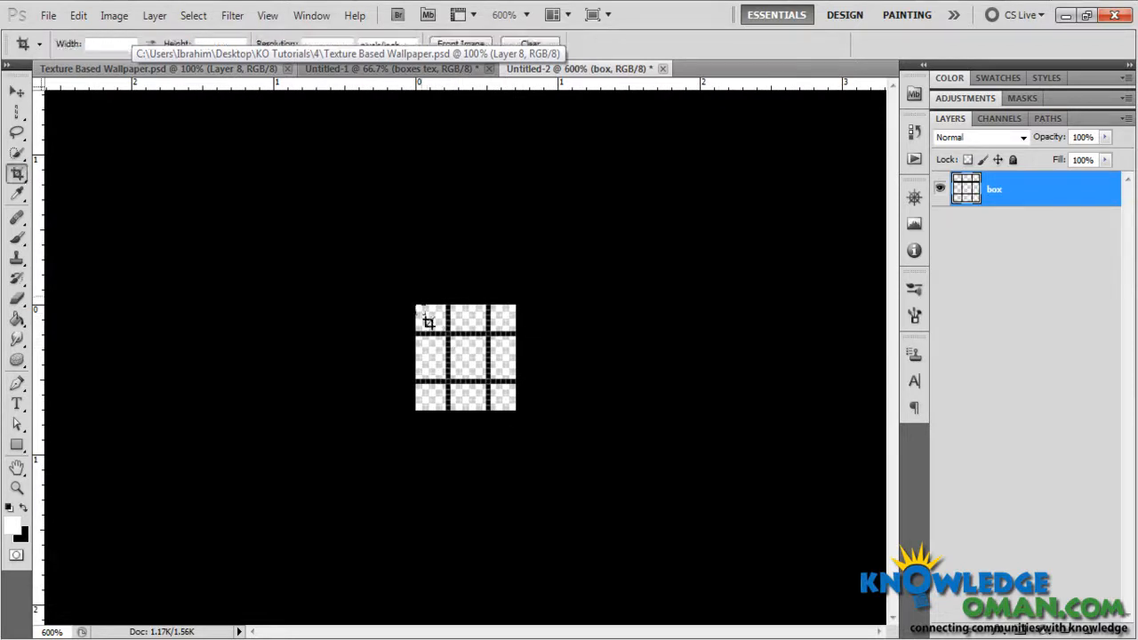
pyautogui.moveTo(416, 306); pyautogui.dragTo(517, 410)
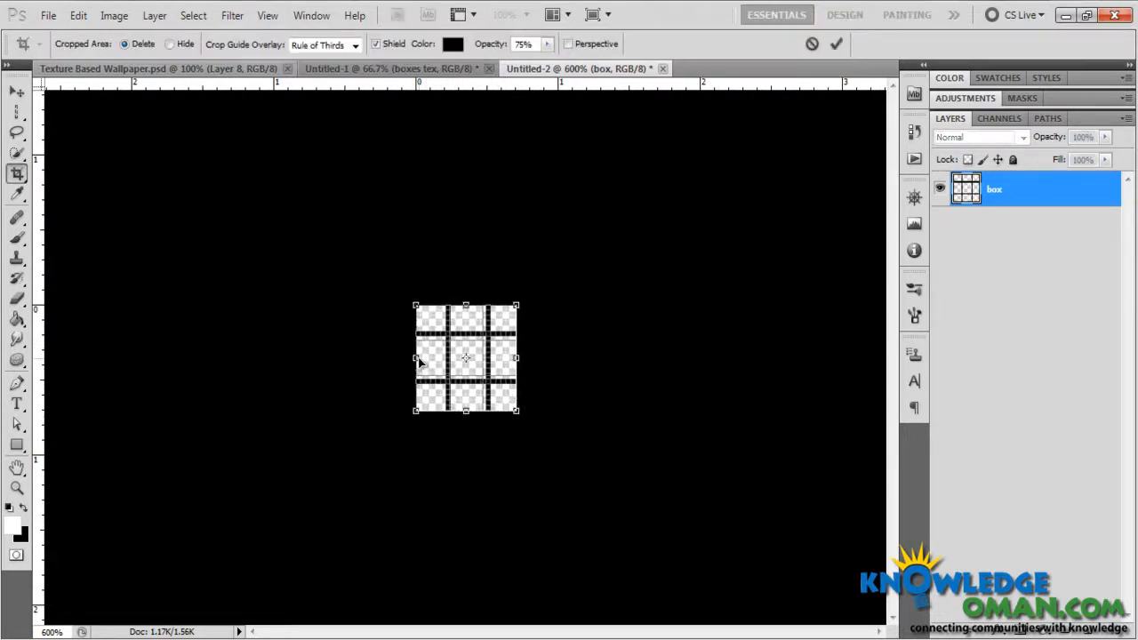
pyautogui.moveTo(413, 357); pyautogui.dragTo(423, 359)
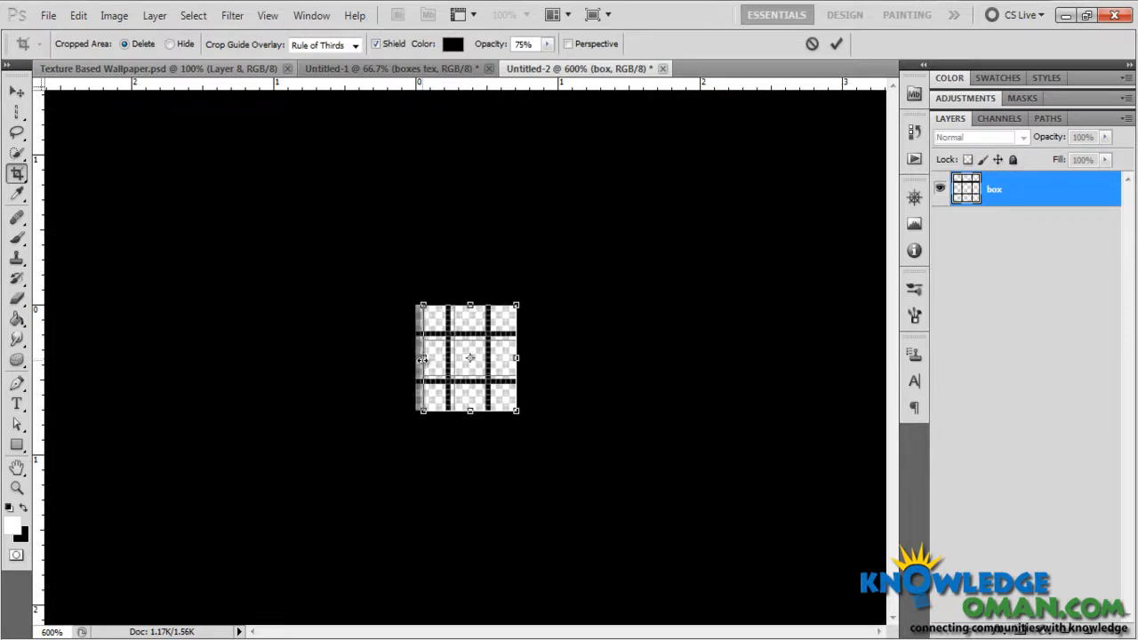
pyautogui.press('Return')
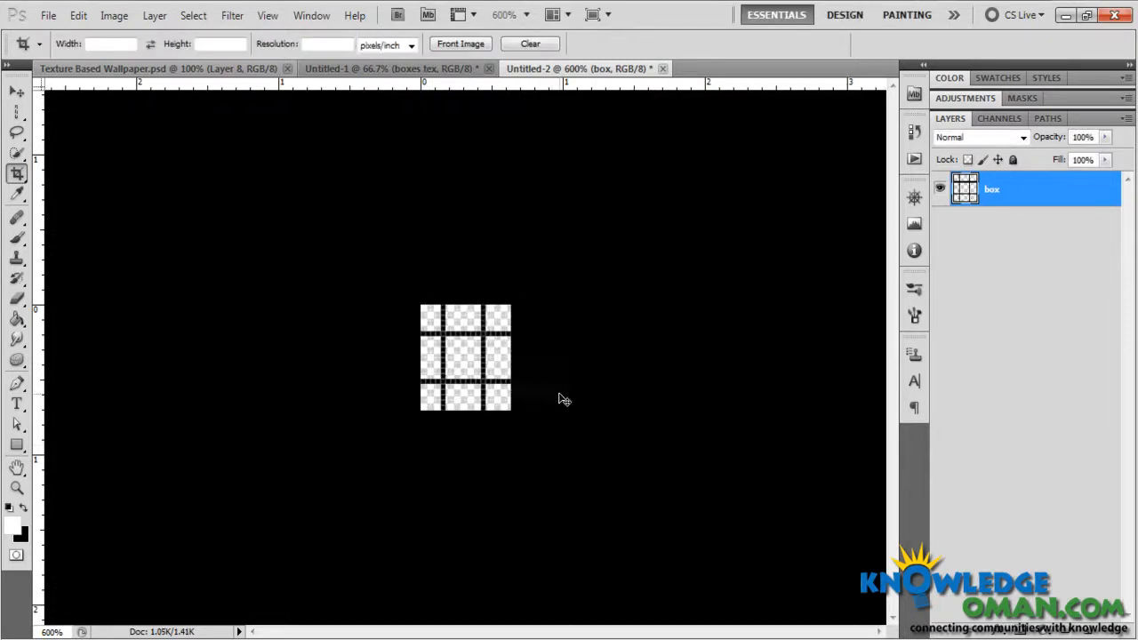
pyautogui.hotkey('ctrl', 'z')
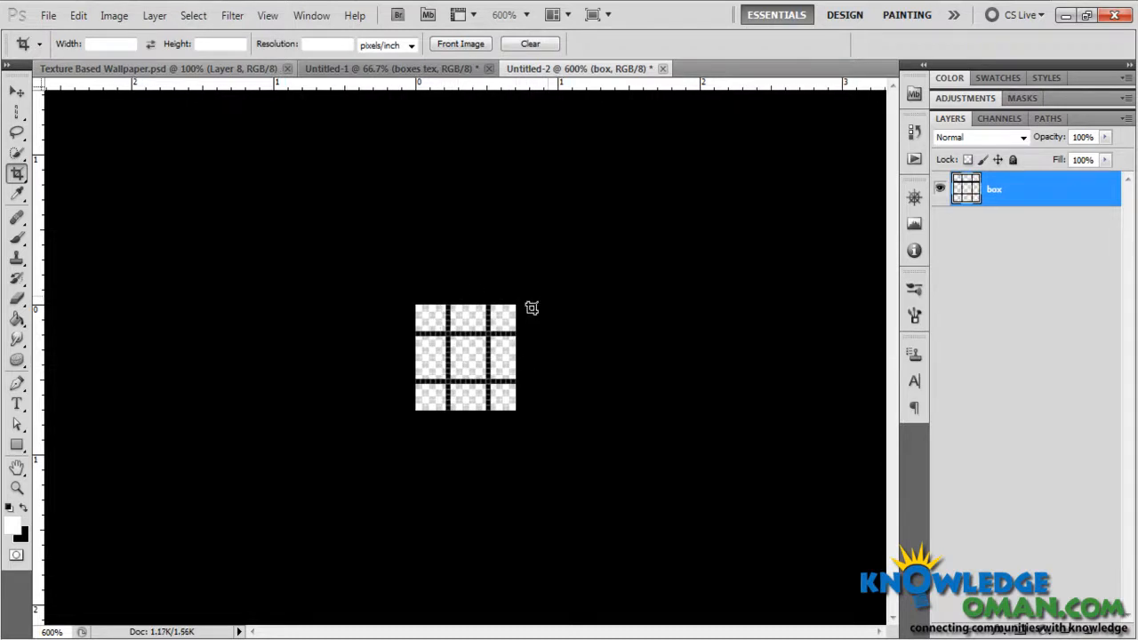
pyautogui.moveTo(532, 306); pyautogui.dragTo(426, 452)
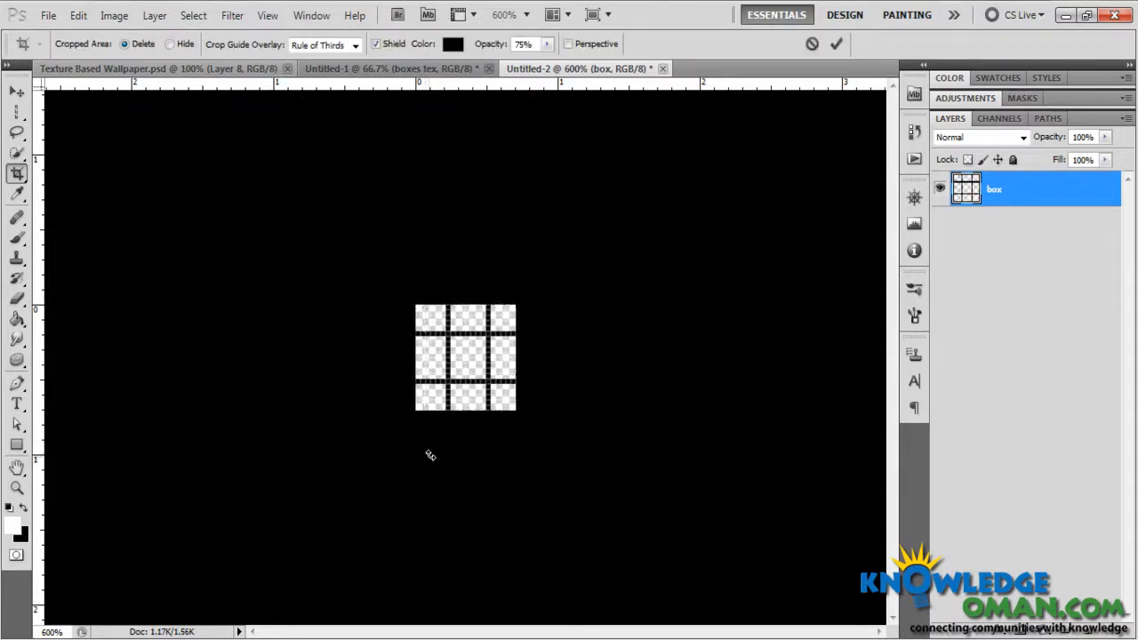
pyautogui.press('Return')
pyautogui.hotkey('ctrl', 'z')
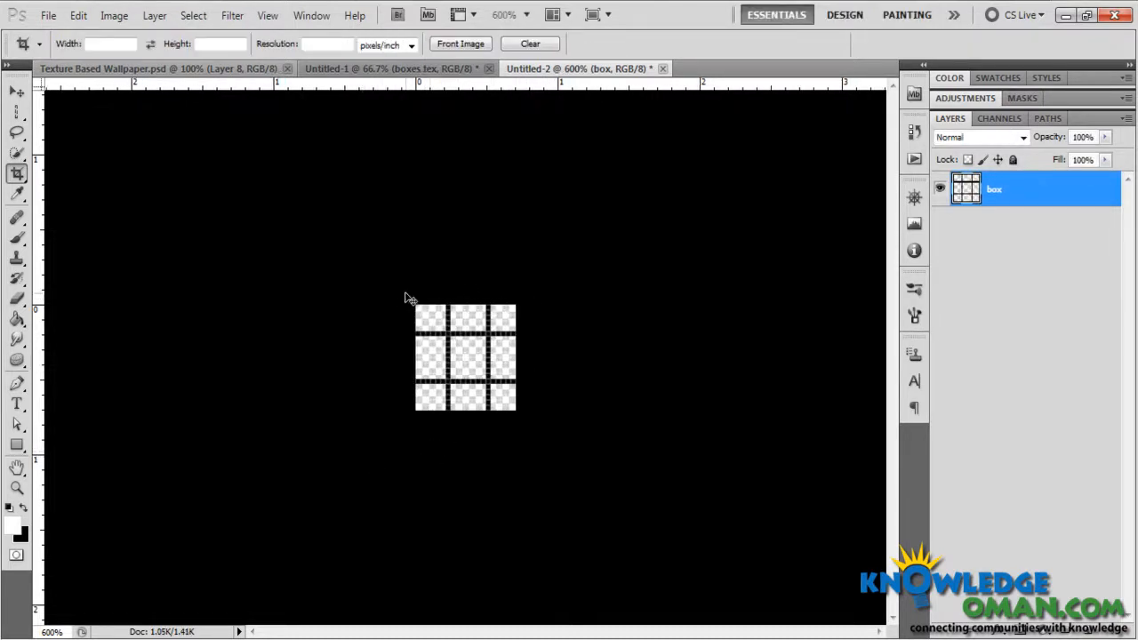
# Try nudging the box layer left and right, then down and up, with the Move tool
pyautogui.press('v')
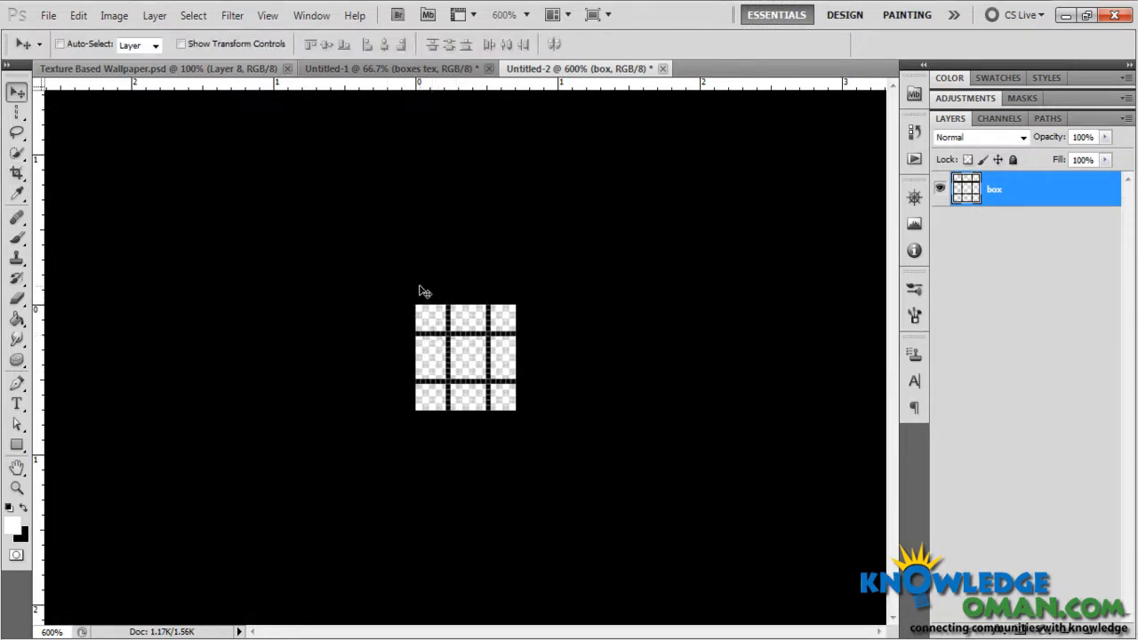
pyautogui.press('Left')
pyautogui.press('Right')
pyautogui.press('Down')
pyautogui.press('Up')
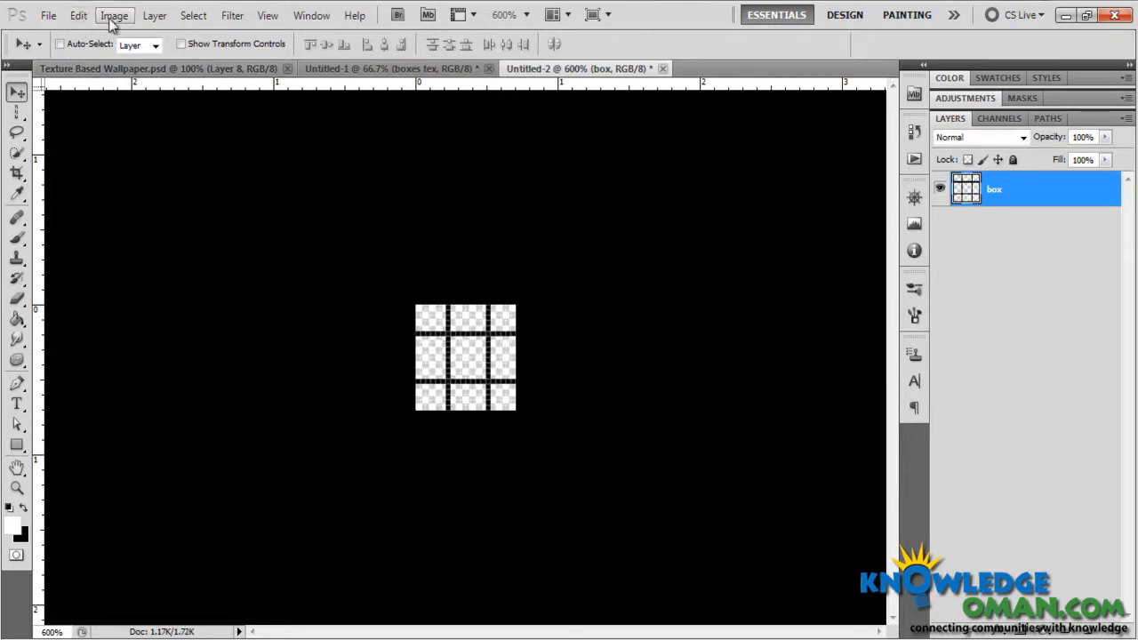
# Define the grid tile as a pattern named "Boxes"
pyautogui.click(80, 20)
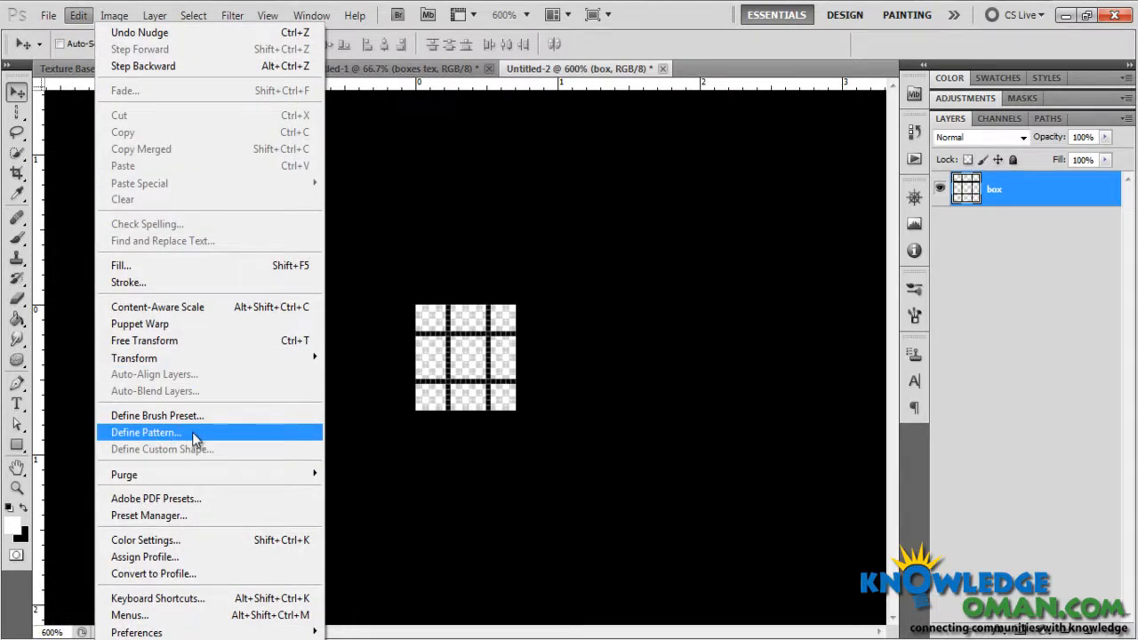
pyautogui.click(193, 434)
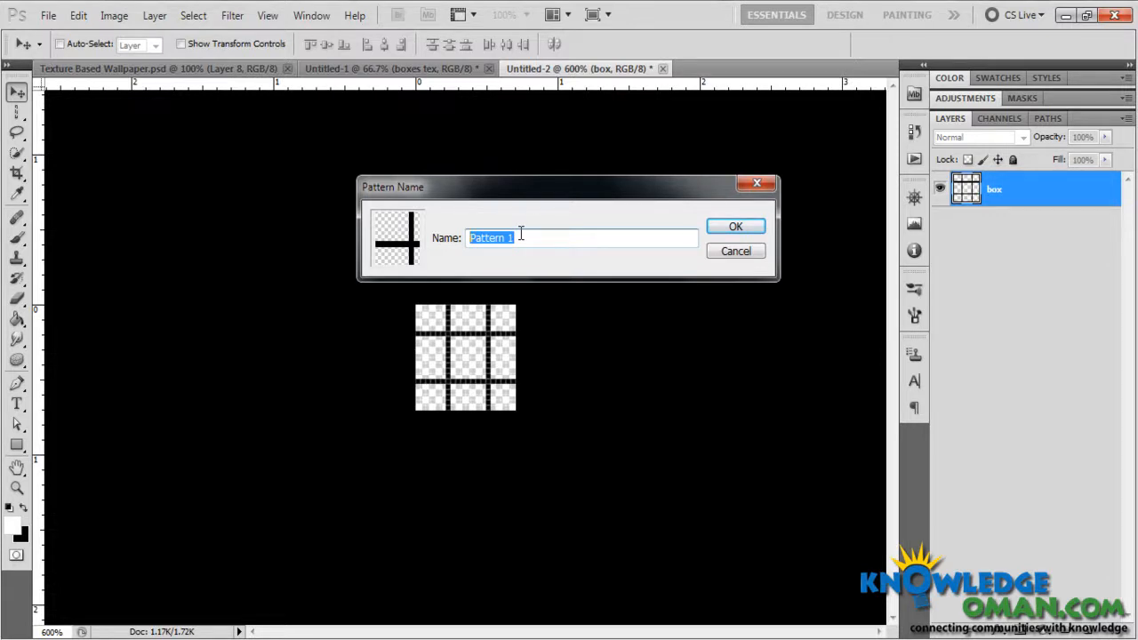
pyautogui.write('Boxes')
pyautogui.press('Return')
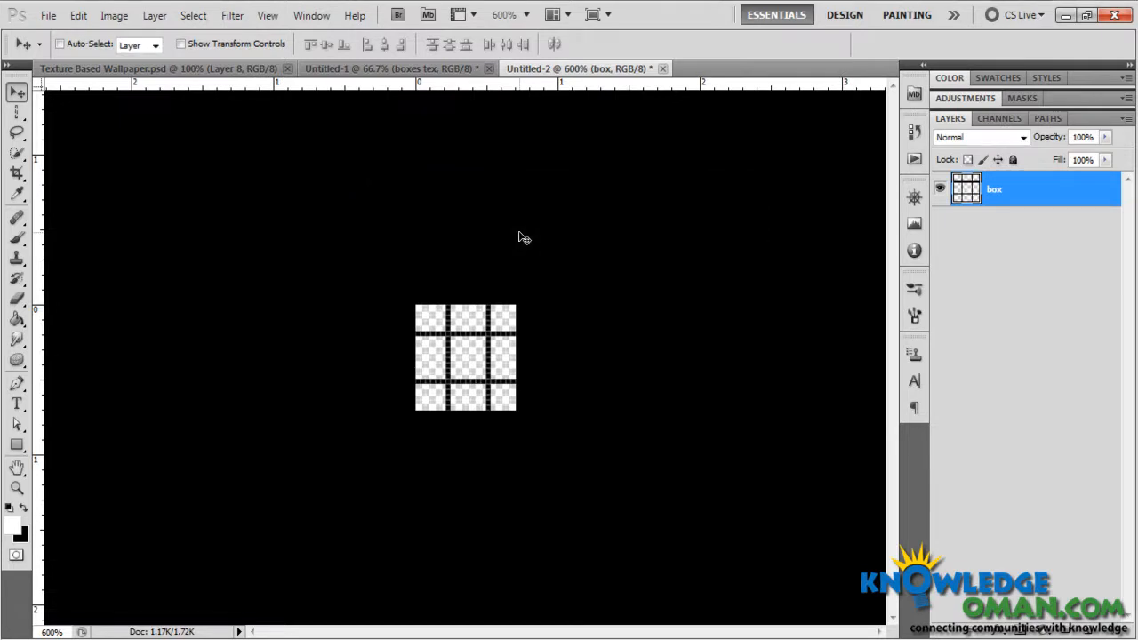
# Fill the boxes tex layer of the Untitled-1 wallpaper document with the MyBoxes pattern using the Paint Bucket
pyautogui.click(400, 69)
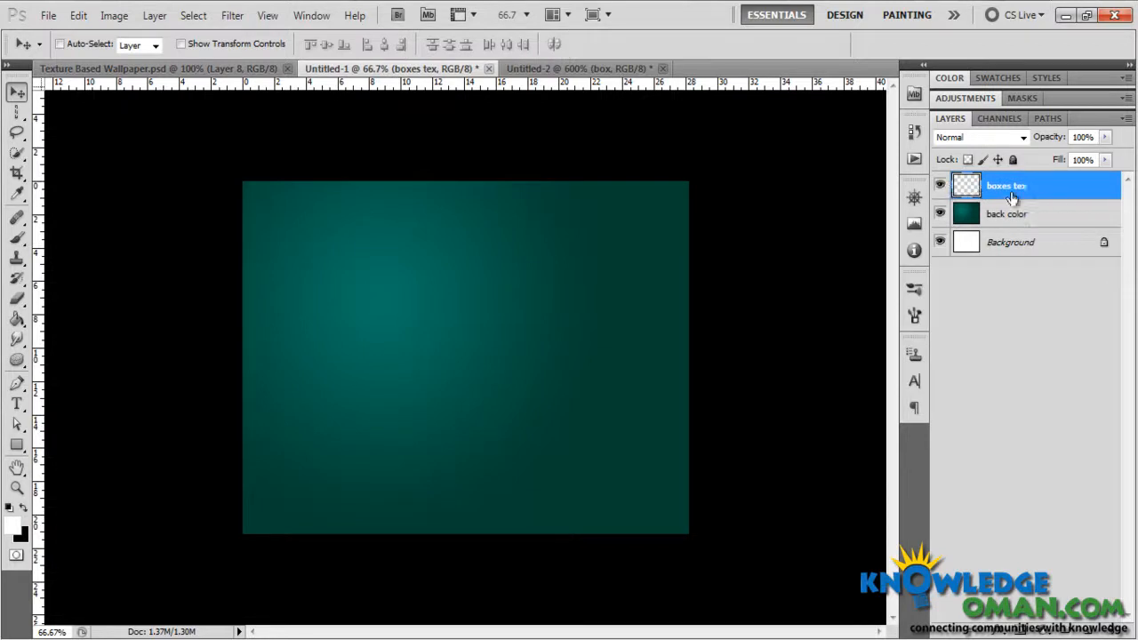
pyautogui.moveTo(17, 318); pyautogui.dragTo(81, 343)
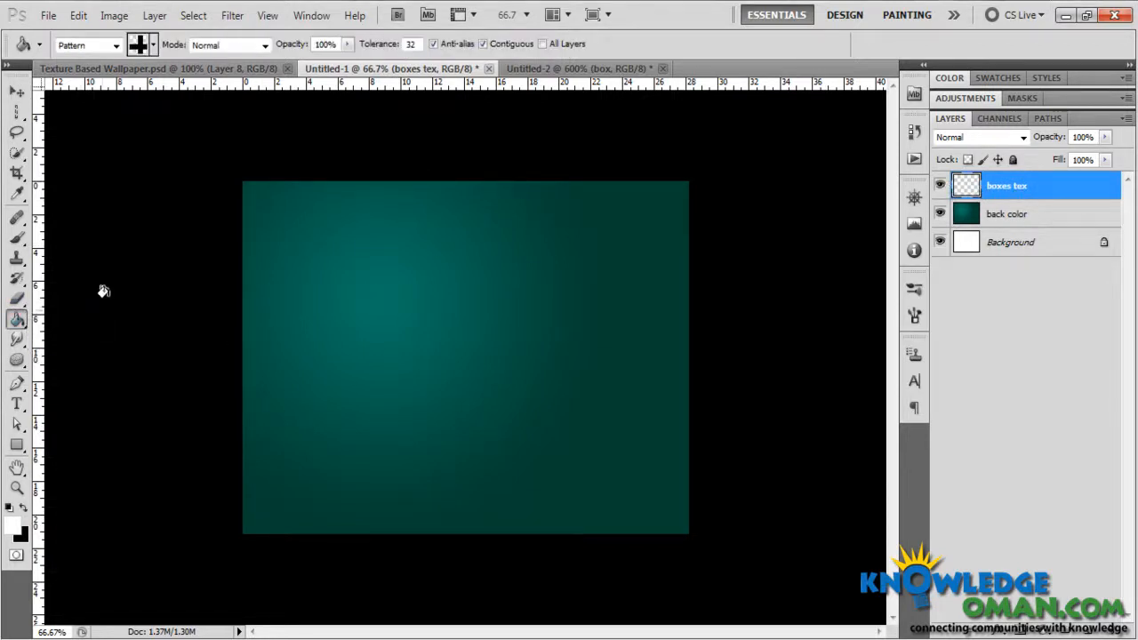
pyautogui.click(98, 44)
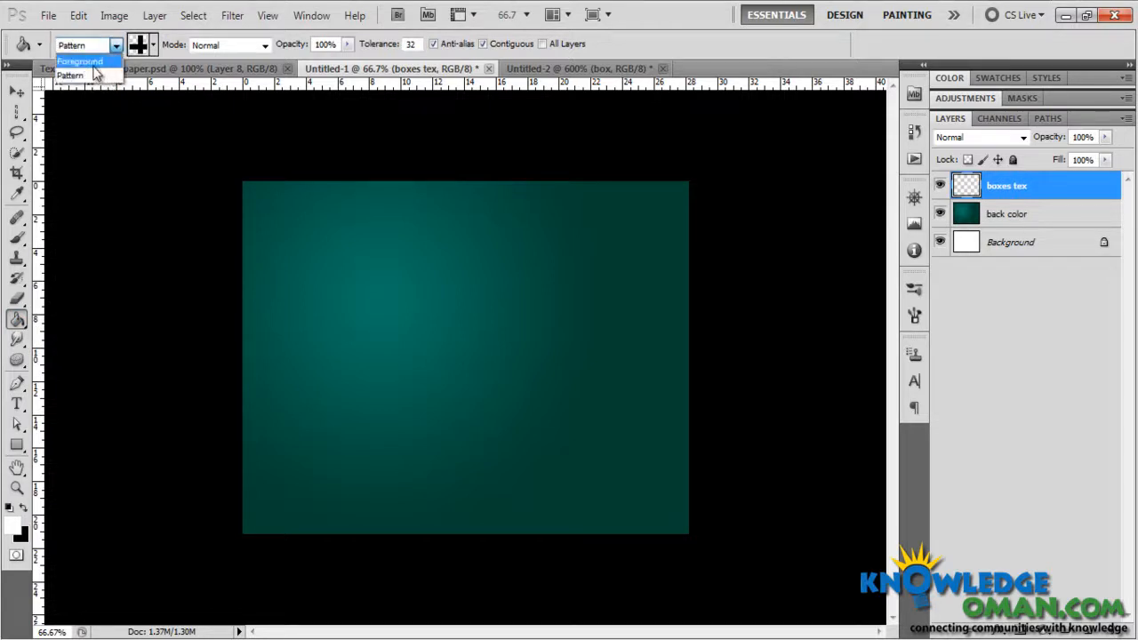
pyautogui.click(92, 64)
pyautogui.click(115, 46)
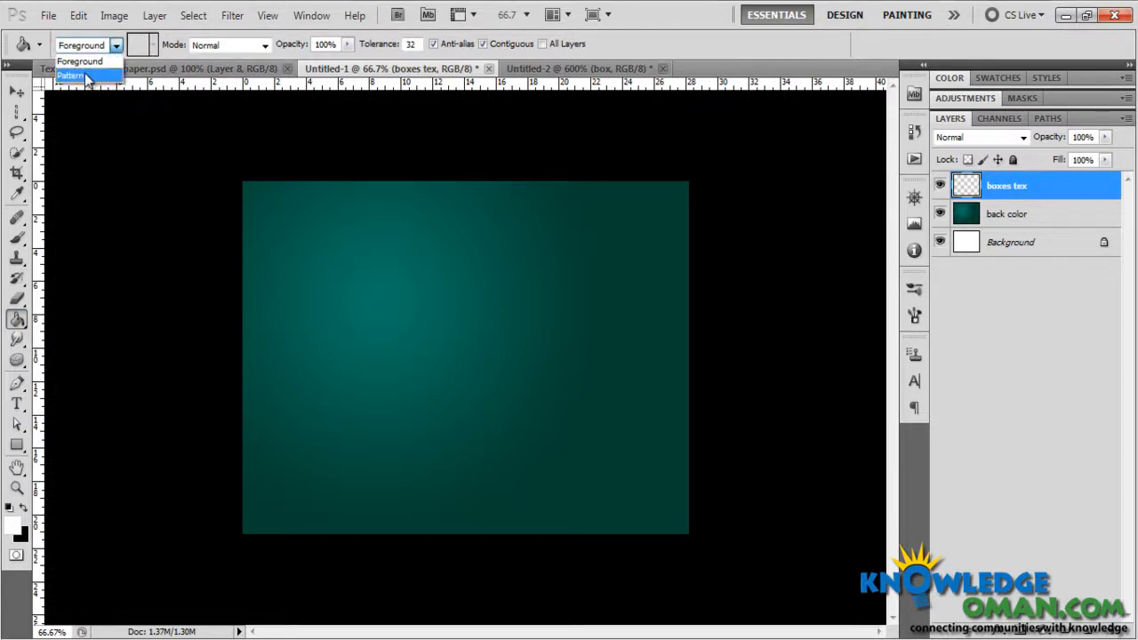
pyautogui.click(86, 76)
pyautogui.click(153, 45)
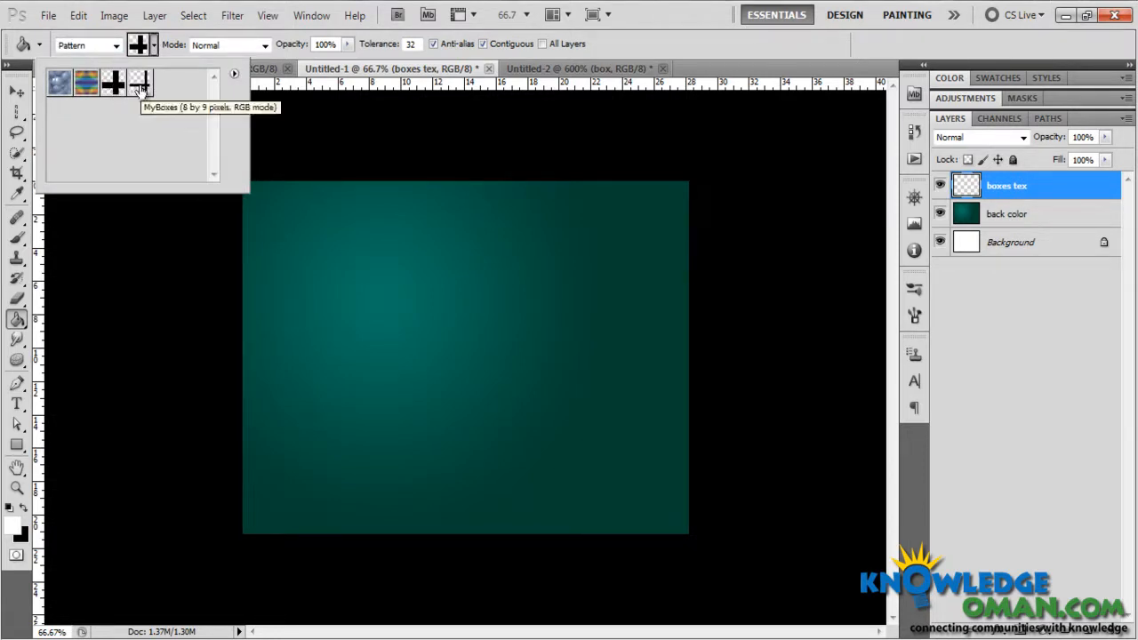
pyautogui.click(140, 86)
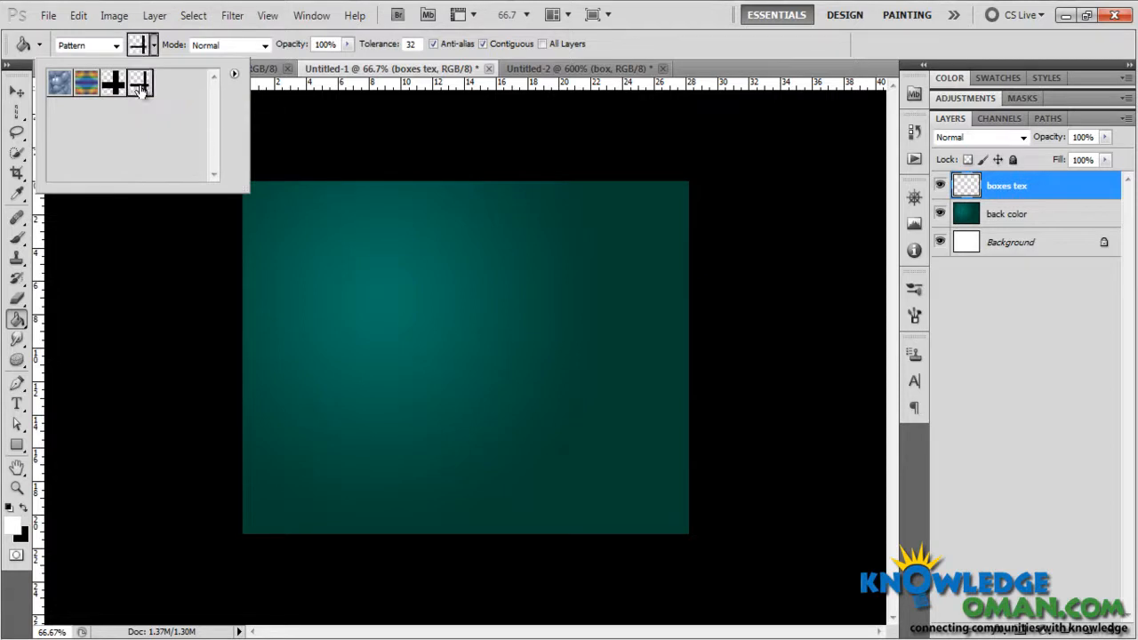
pyautogui.press('Return')
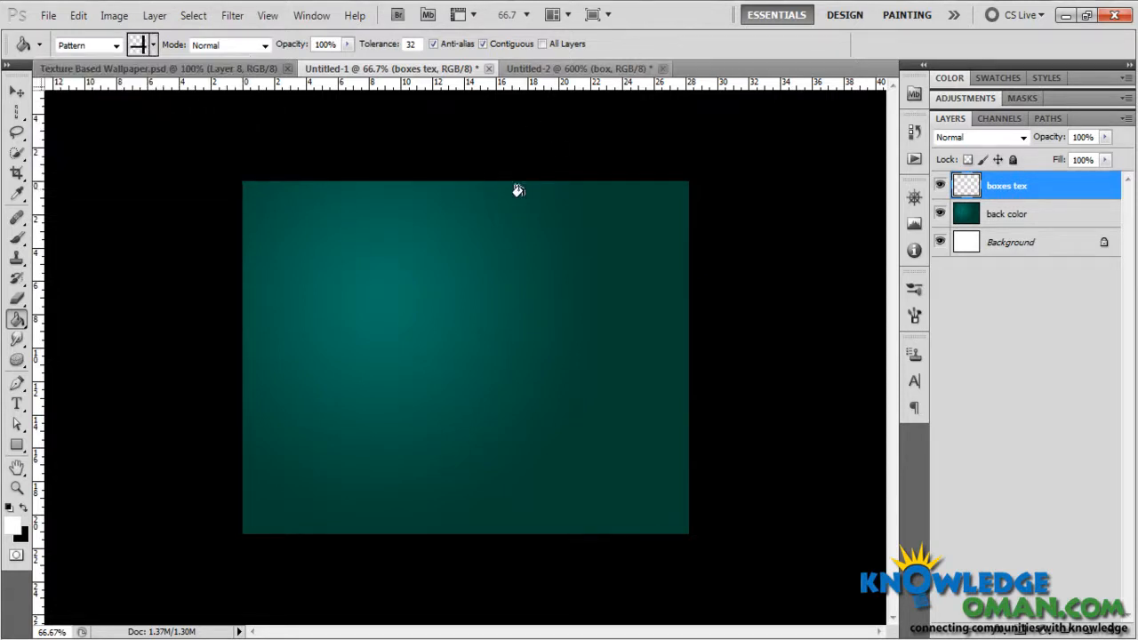
pyautogui.click(453, 307)
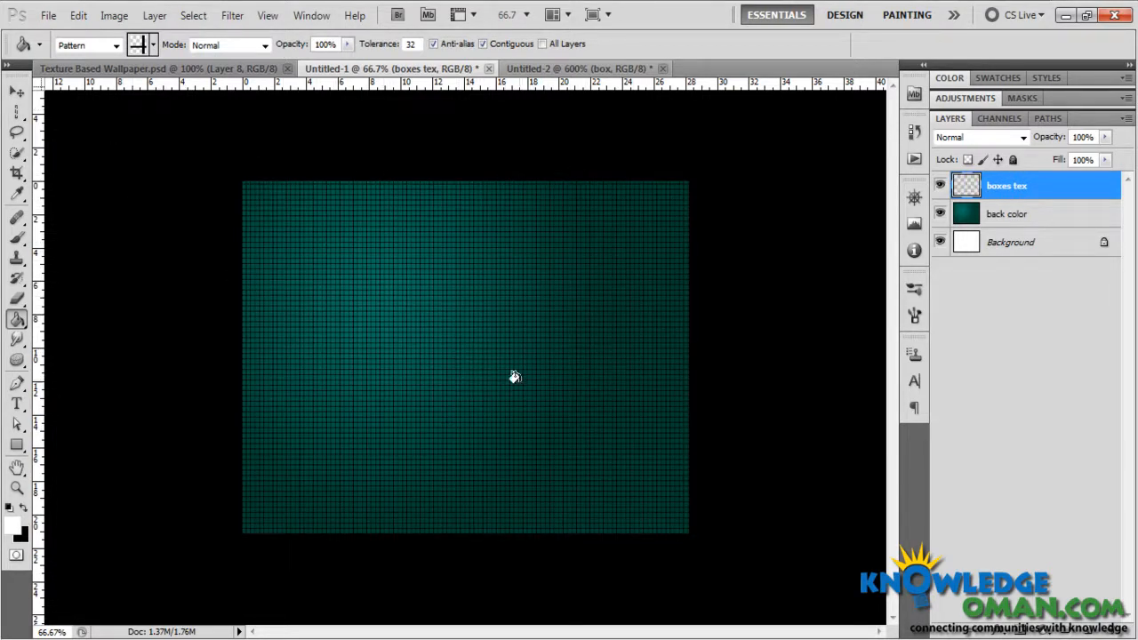
pyautogui.hotkey('ctrl', '+')
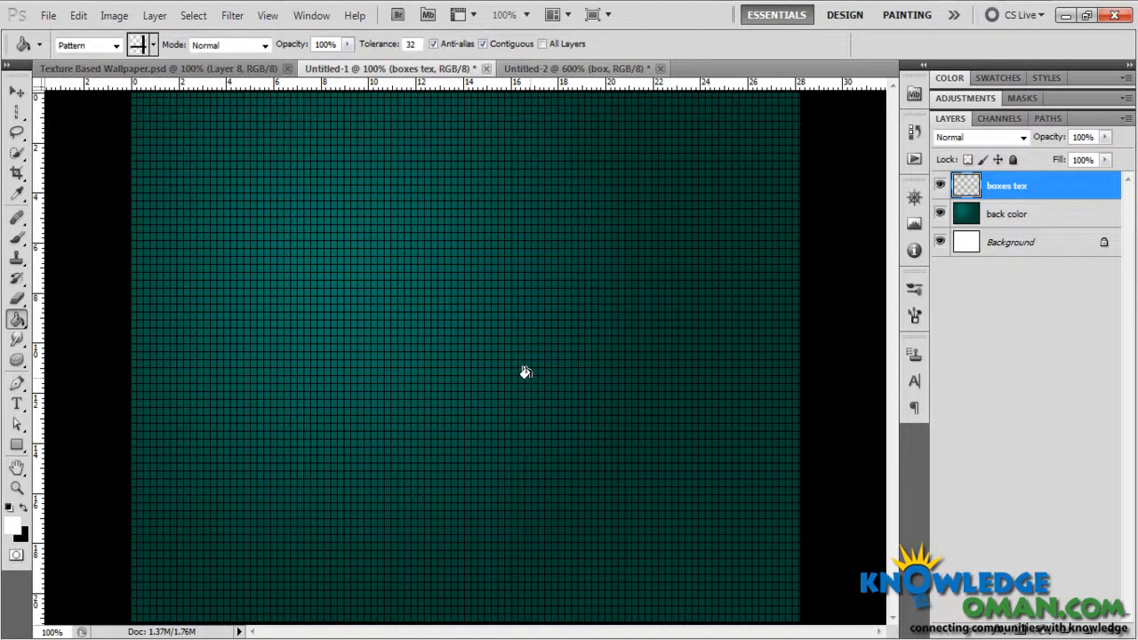
pyautogui.press('v')
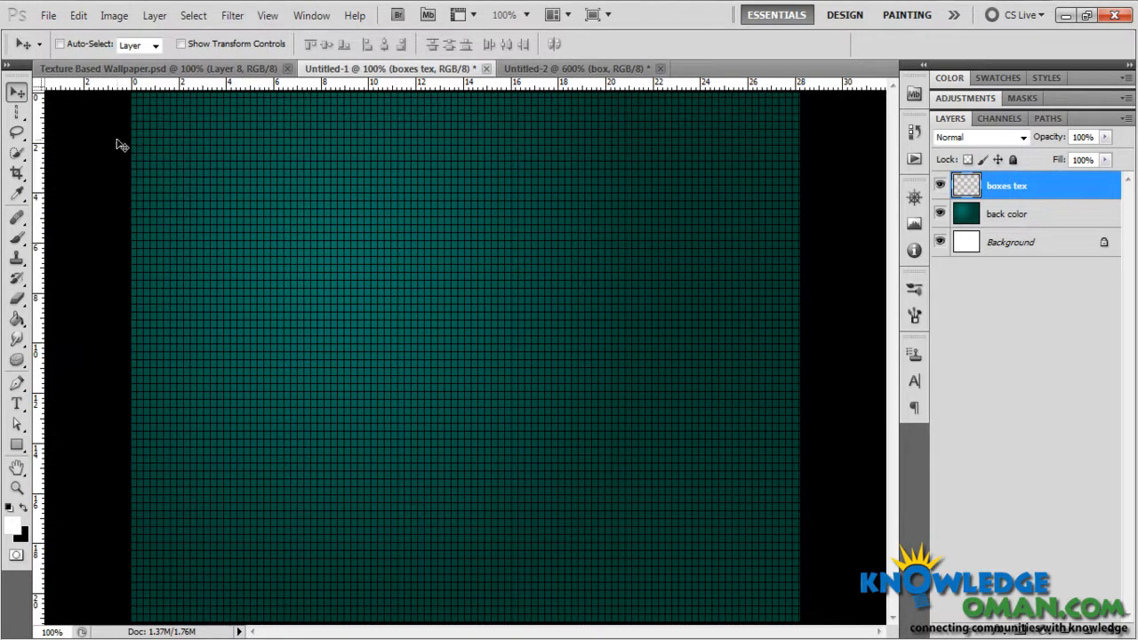
pyautogui.click(537, 68)
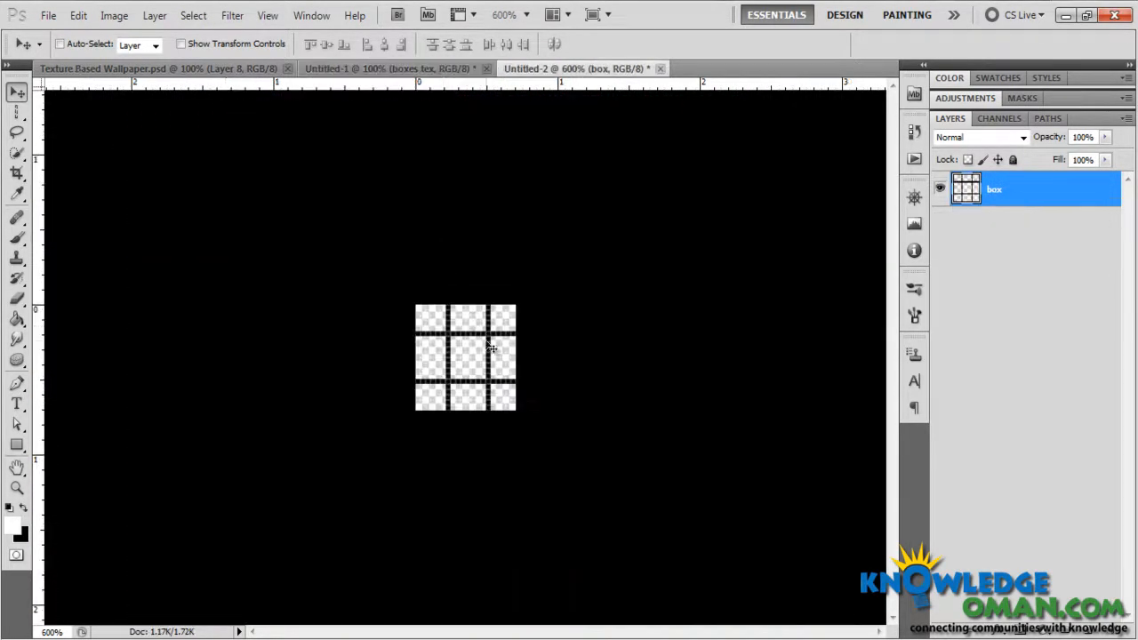
pyautogui.click(391, 69)
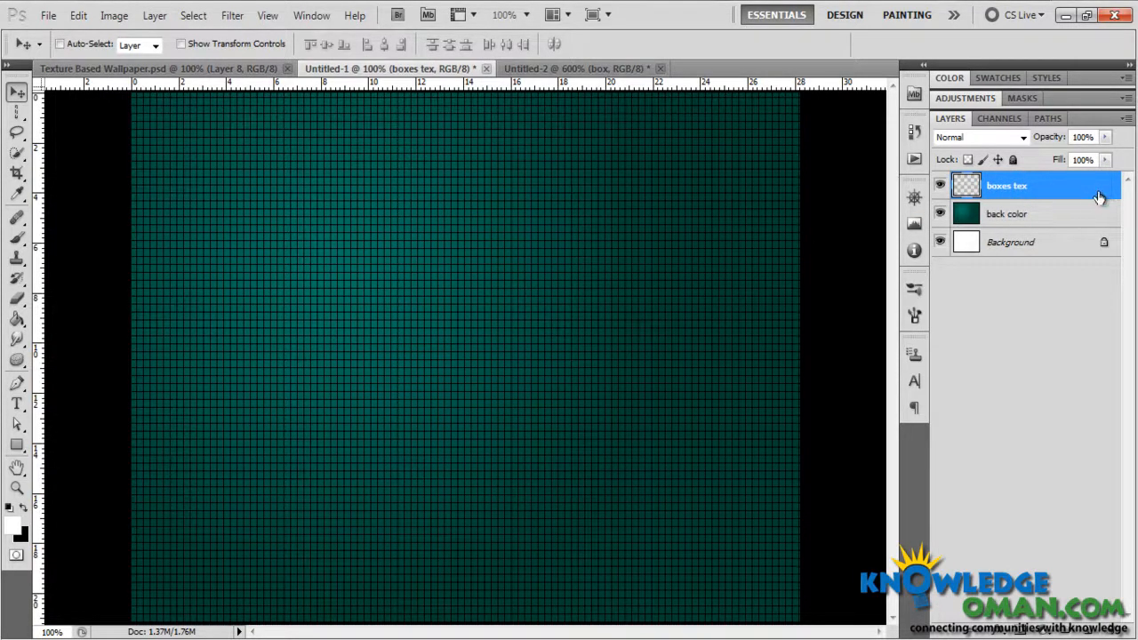
# Try a white (ffffff) Color Overlay layer style on the boxes tex layer
pyautogui.doubleClick(1100, 193)
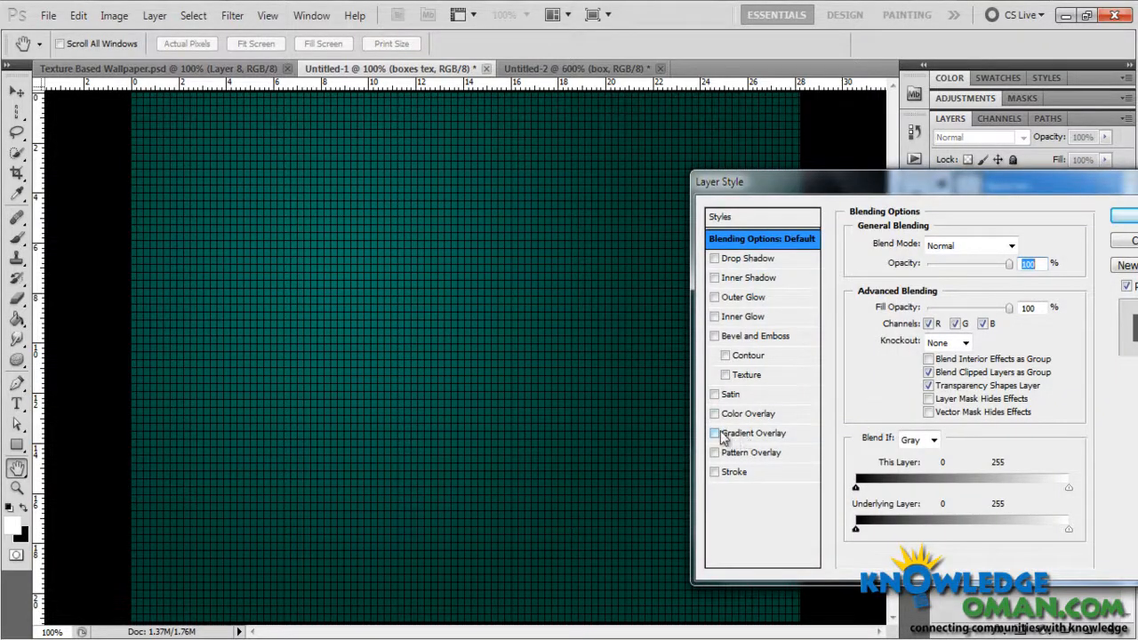
pyautogui.click(717, 434)
pyautogui.click(720, 416)
pyautogui.click(751, 414)
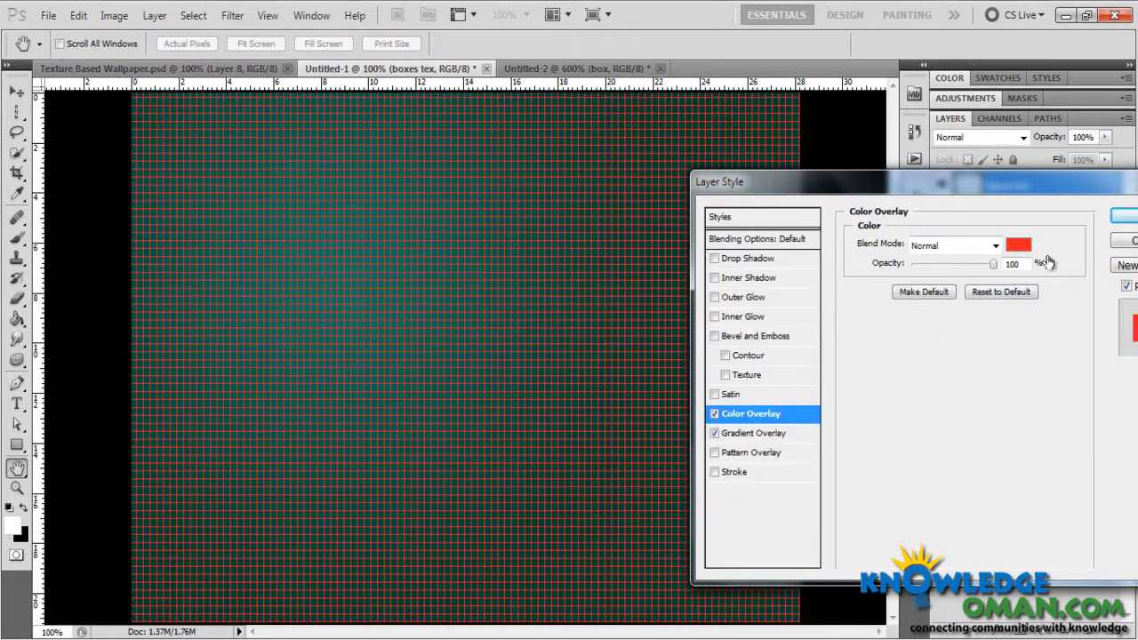
pyautogui.click(1017, 245)
pyautogui.moveTo(403, 274); pyautogui.dragTo(209, 217)
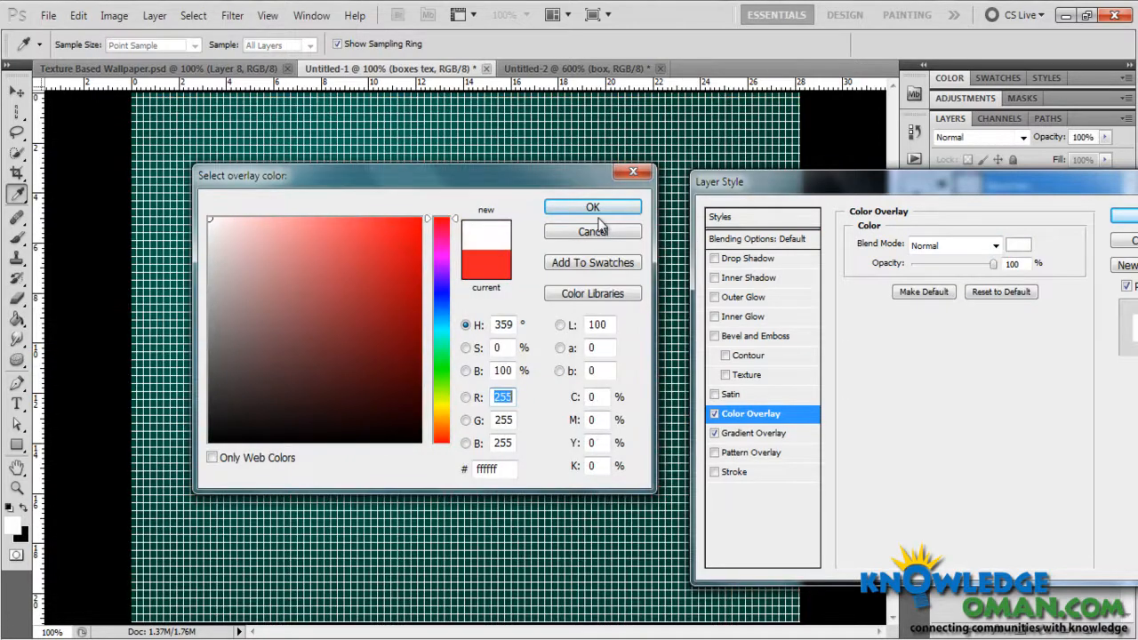
pyautogui.click(592, 207)
pyautogui.moveTo(954, 182); pyautogui.dragTo(506, 187)
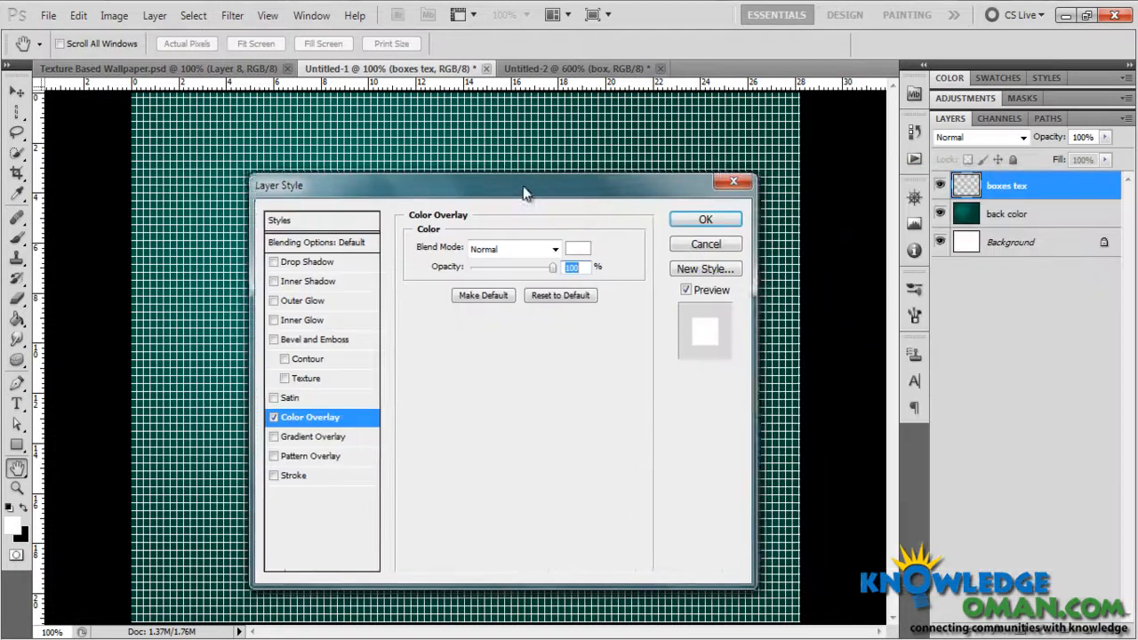
pyautogui.click(694, 223)
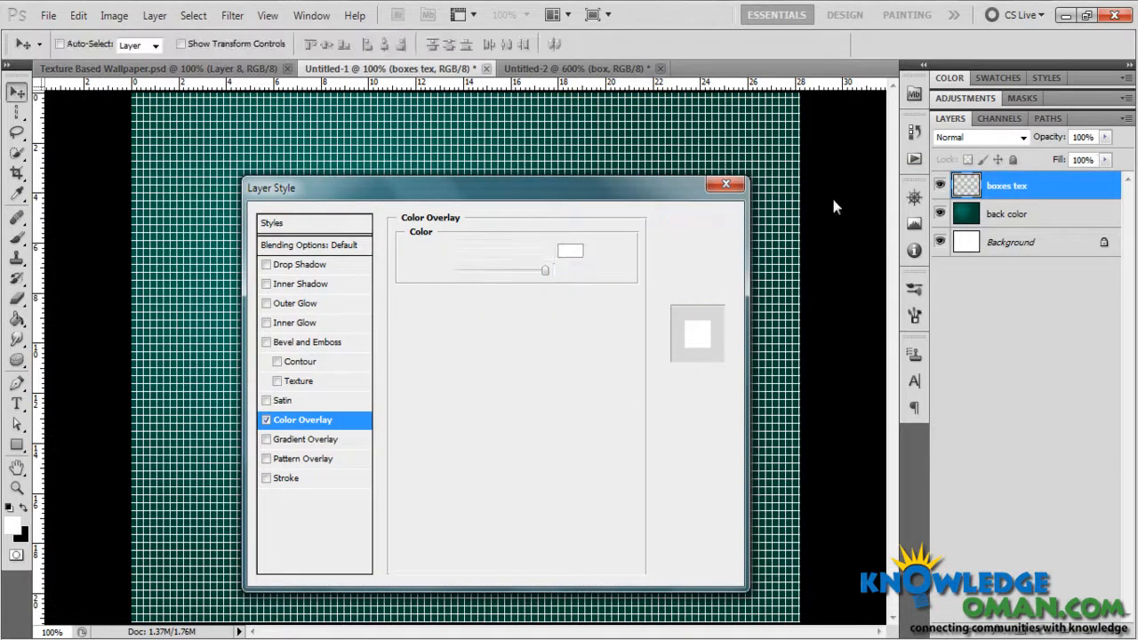
# Try the Soft Light blend mode on the white boxes tex grid and set it back to Normal
pyautogui.click(974, 139)
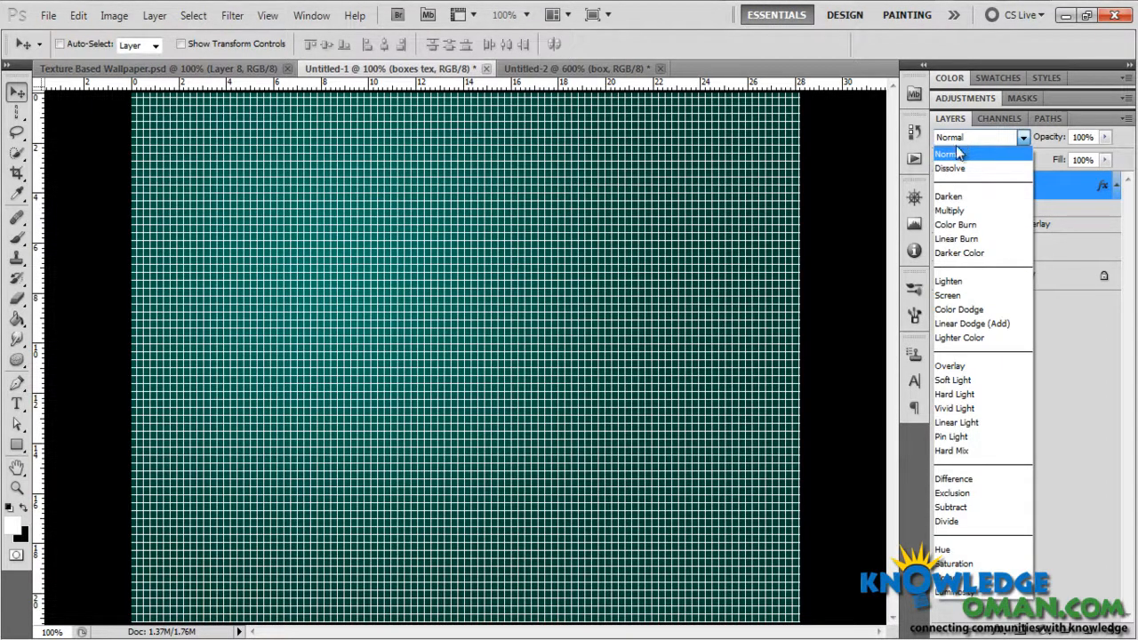
pyautogui.click(965, 380)
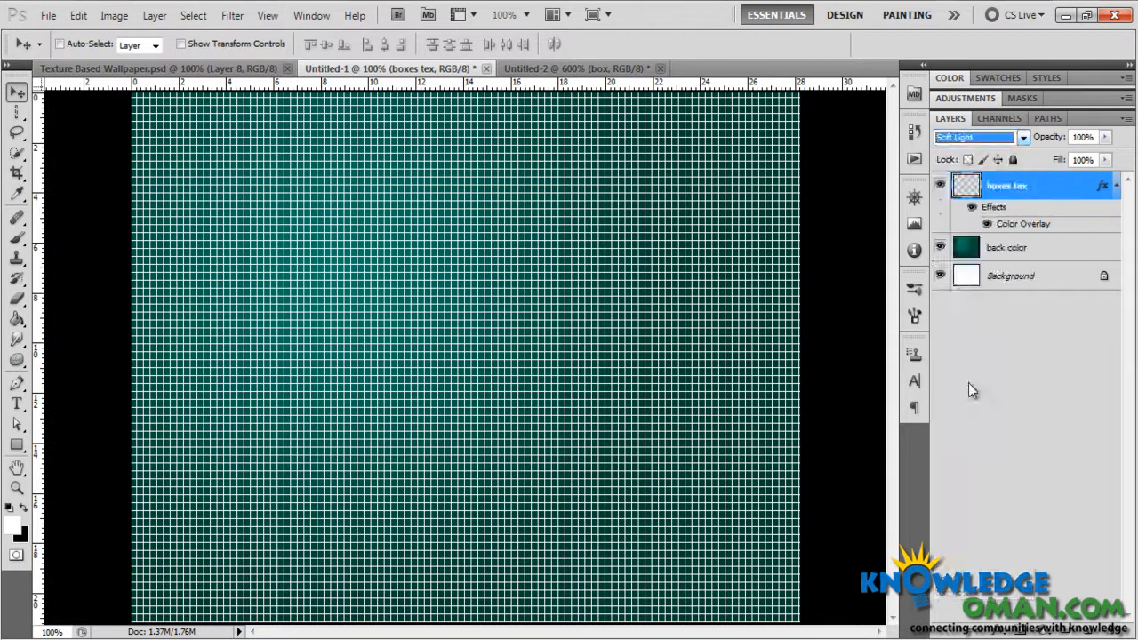
pyautogui.click(458, 307)
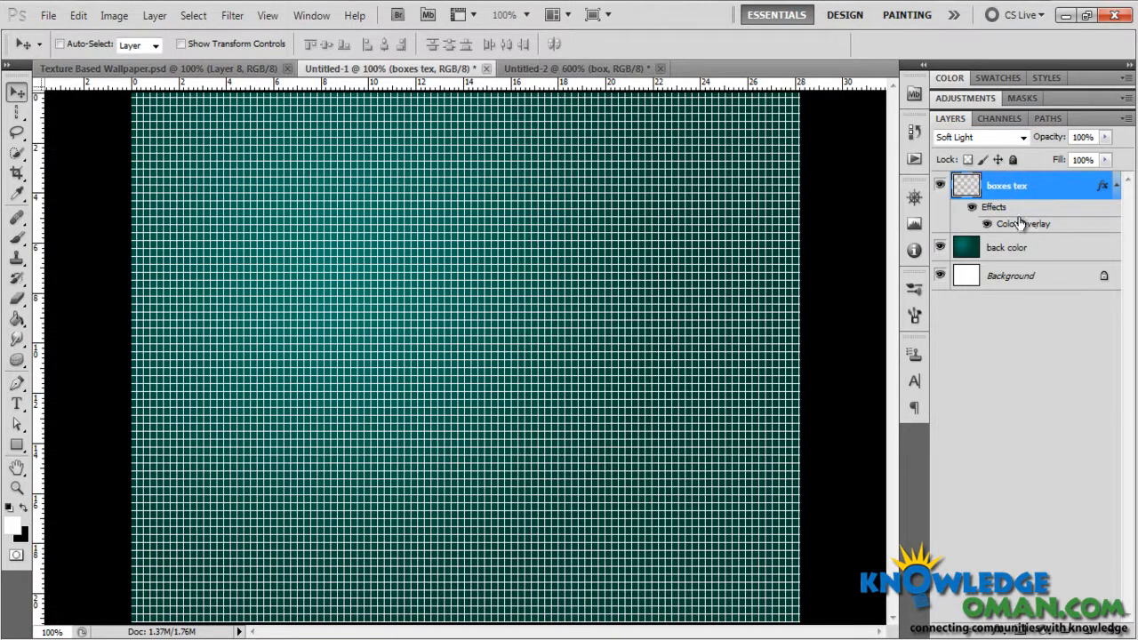
pyautogui.click(990, 139)
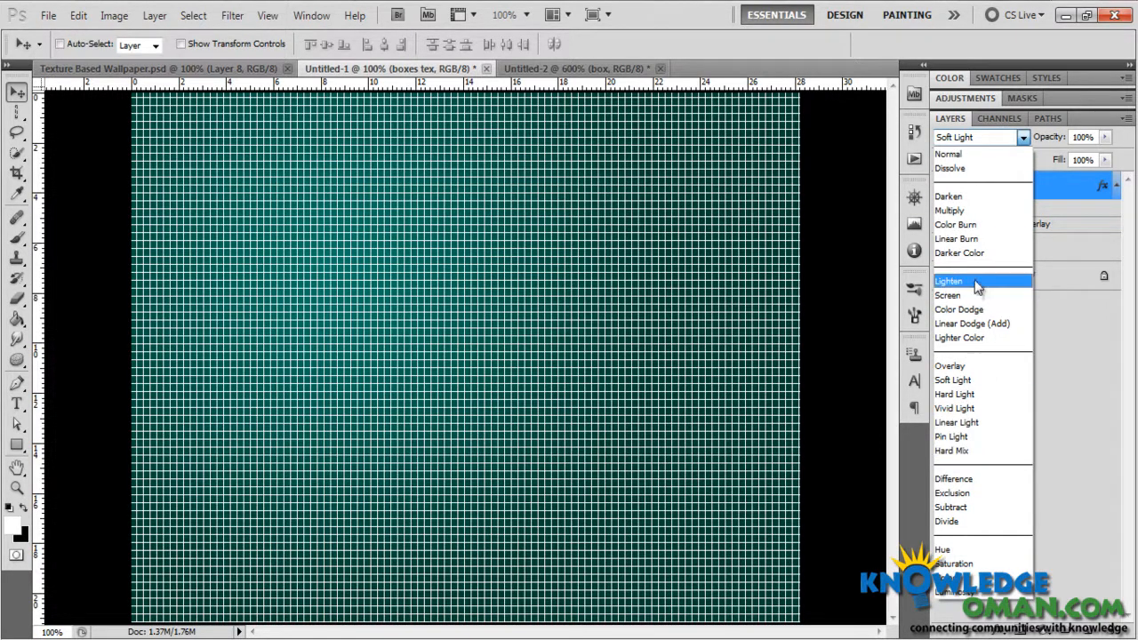
pyautogui.click(993, 156)
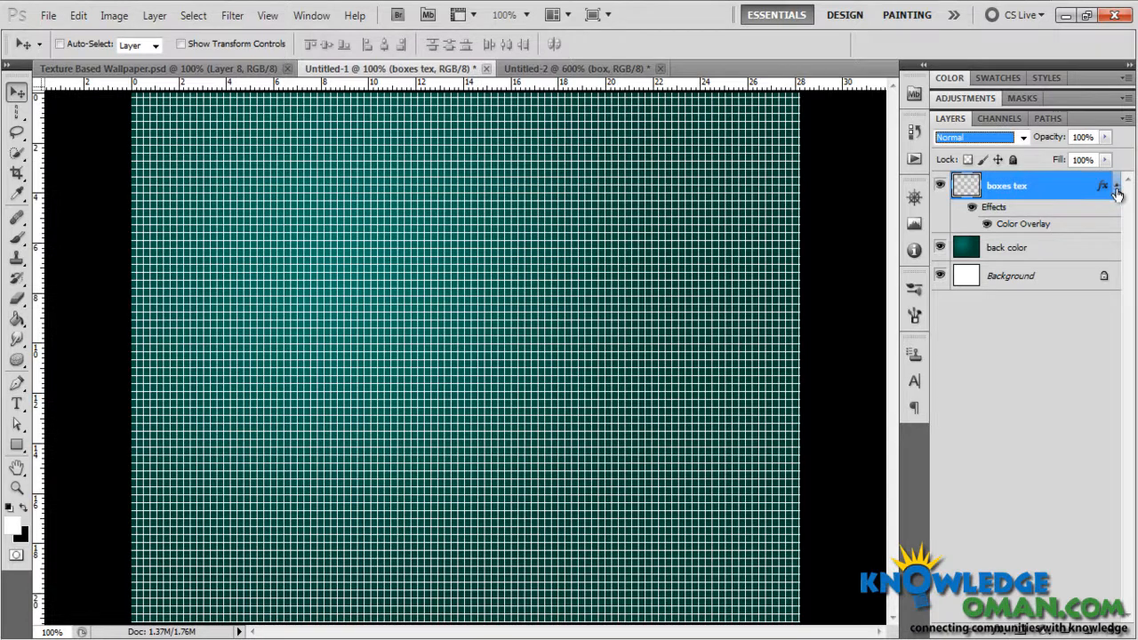
# Undo the blend mode changes and the Color Overlay on the boxes tex layer
pyautogui.hotkey('ctrl', 'alt', 'z')
pyautogui.hotkey('ctrl', 'alt', 'z')
pyautogui.hotkey('ctrl', 'alt', 'z')
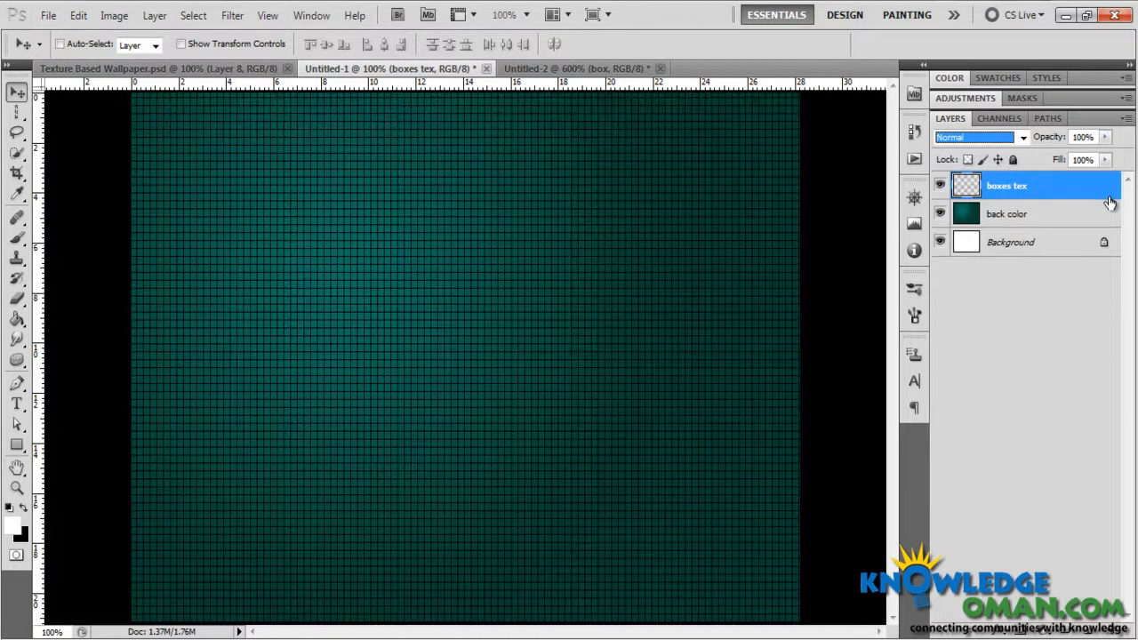
# Try the Soft Light and Overlay blend modes on the black boxes tex grid, and return it to Normal
pyautogui.click(983, 137)
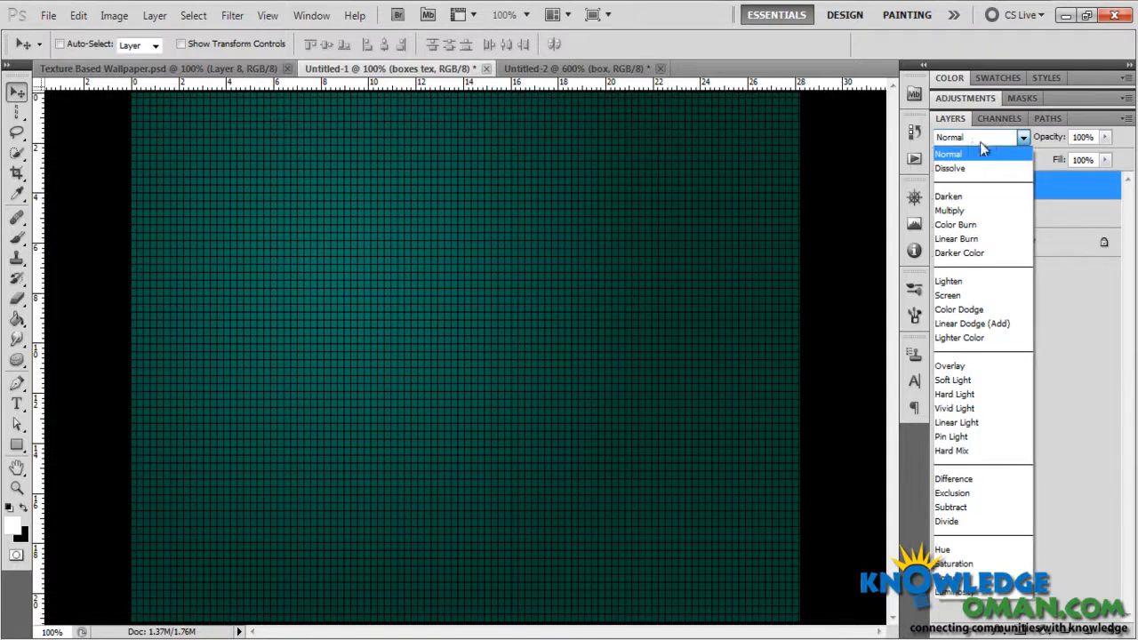
pyautogui.click(978, 383)
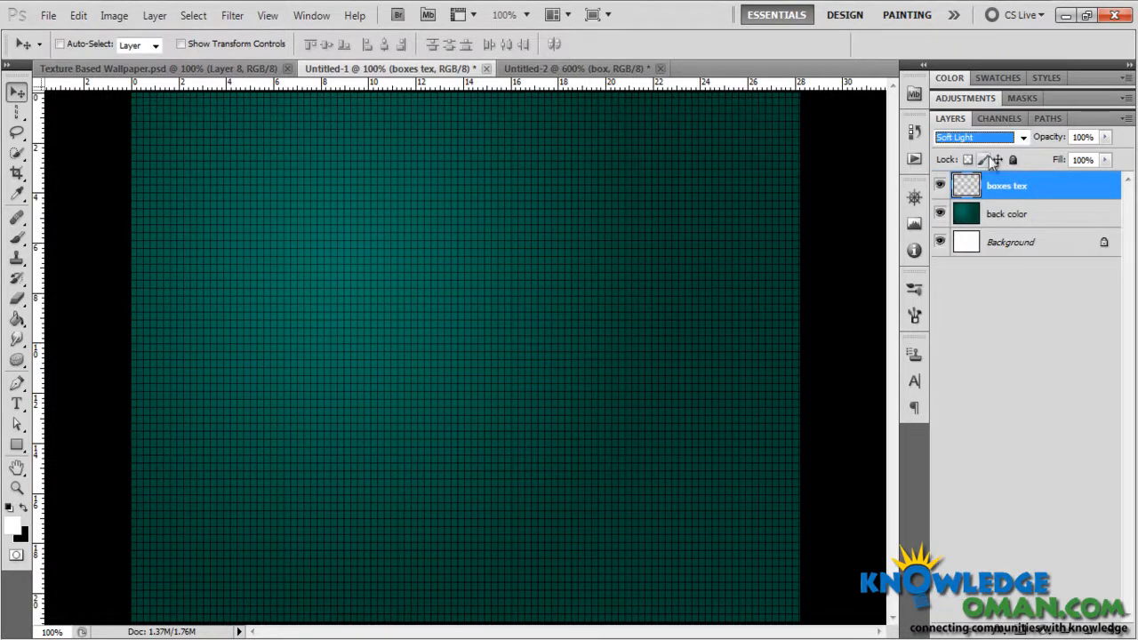
pyautogui.click(1016, 135)
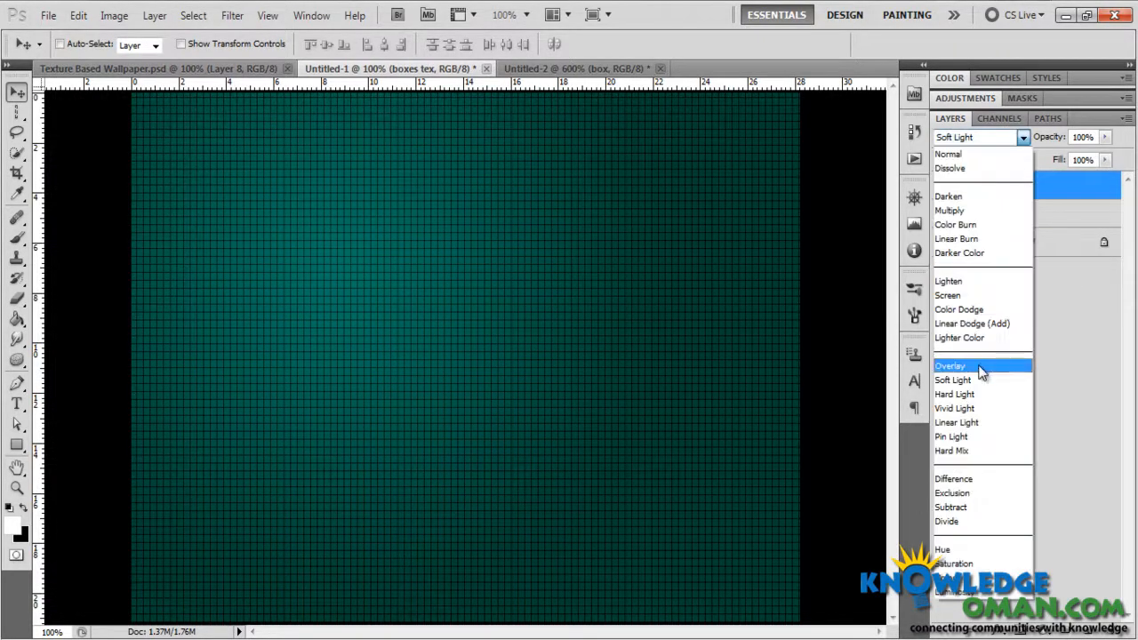
pyautogui.click(976, 367)
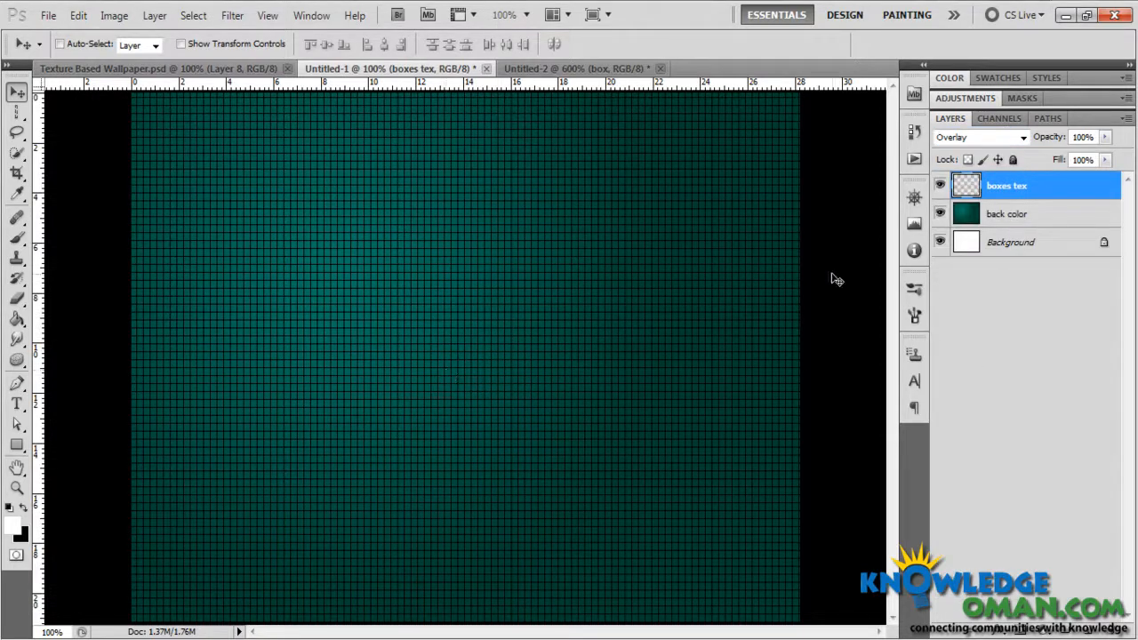
pyautogui.click(992, 140)
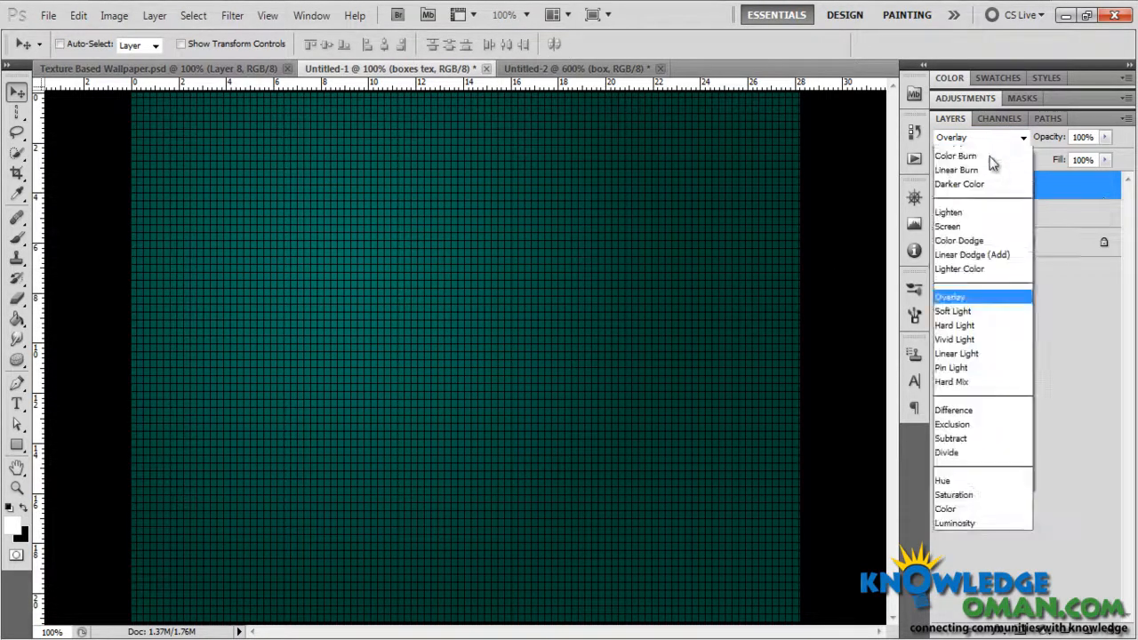
pyautogui.click(985, 153)
pyautogui.click(1031, 214)
pyautogui.click(1067, 188)
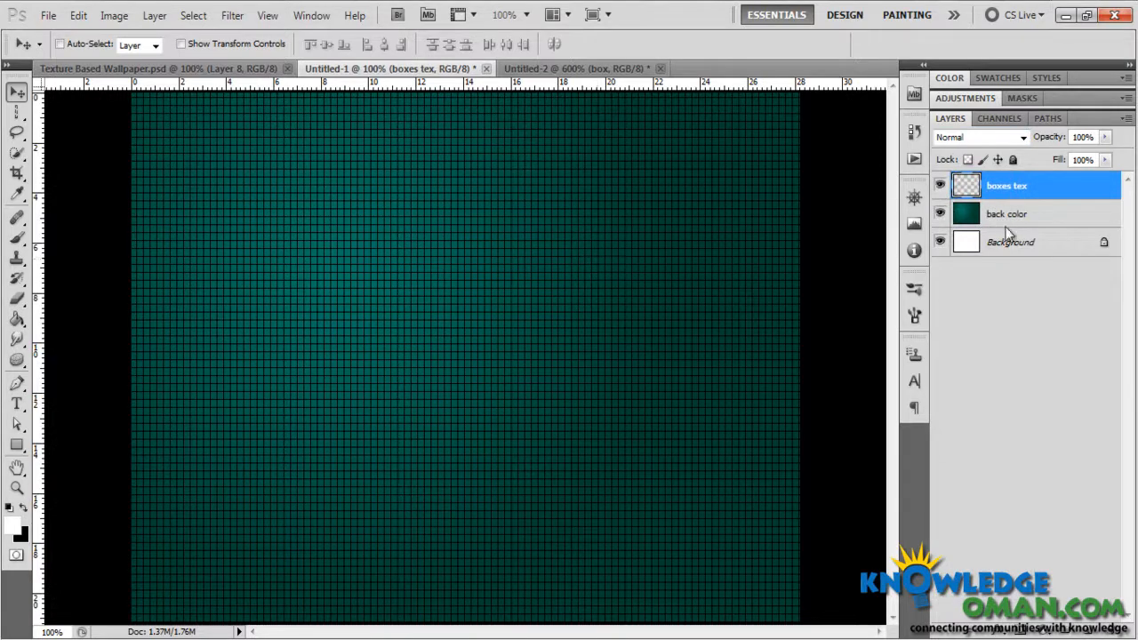
# Apply a linear Gradient Overlay to the boxes tex layer using the silver-white gradient preset
pyautogui.doubleClick(1096, 191)
pyautogui.click(286, 439)
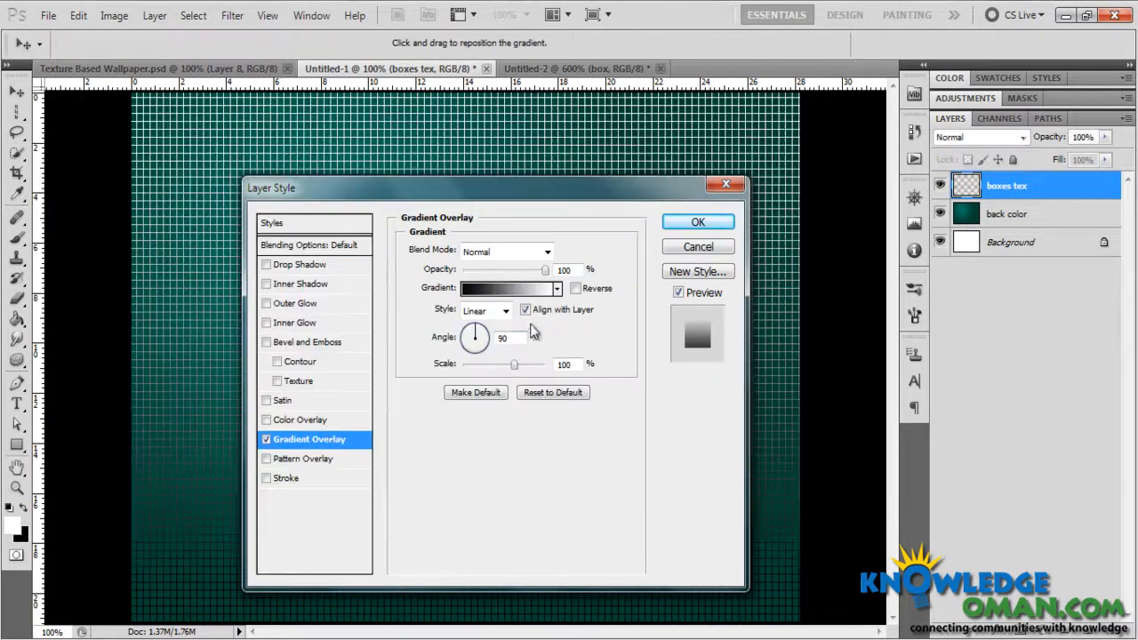
pyautogui.click(558, 290)
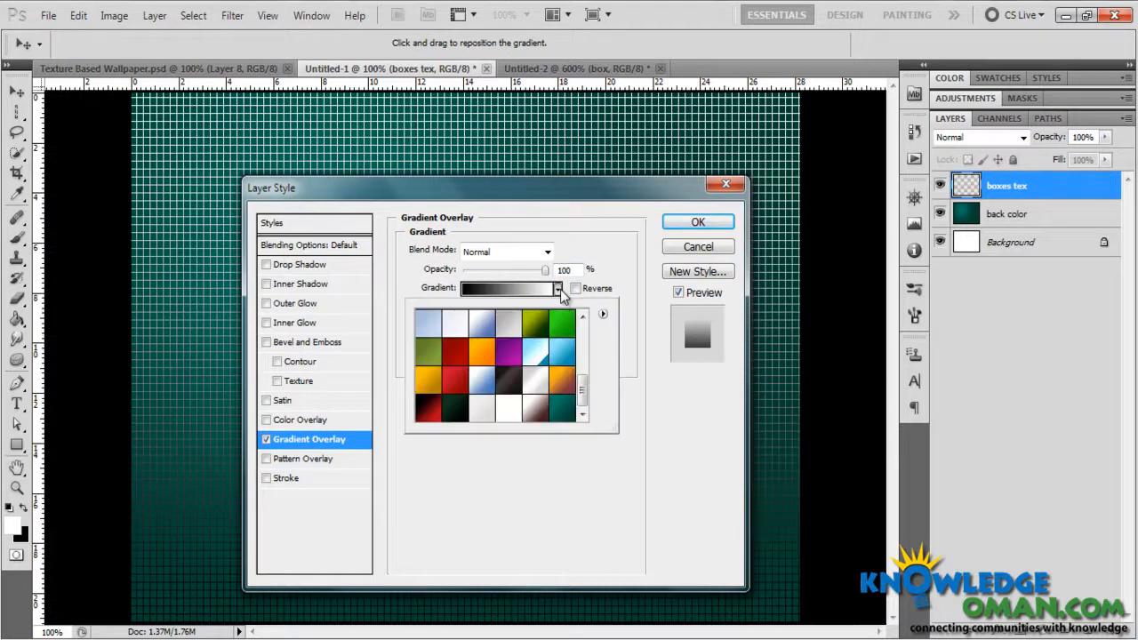
pyautogui.click(532, 385)
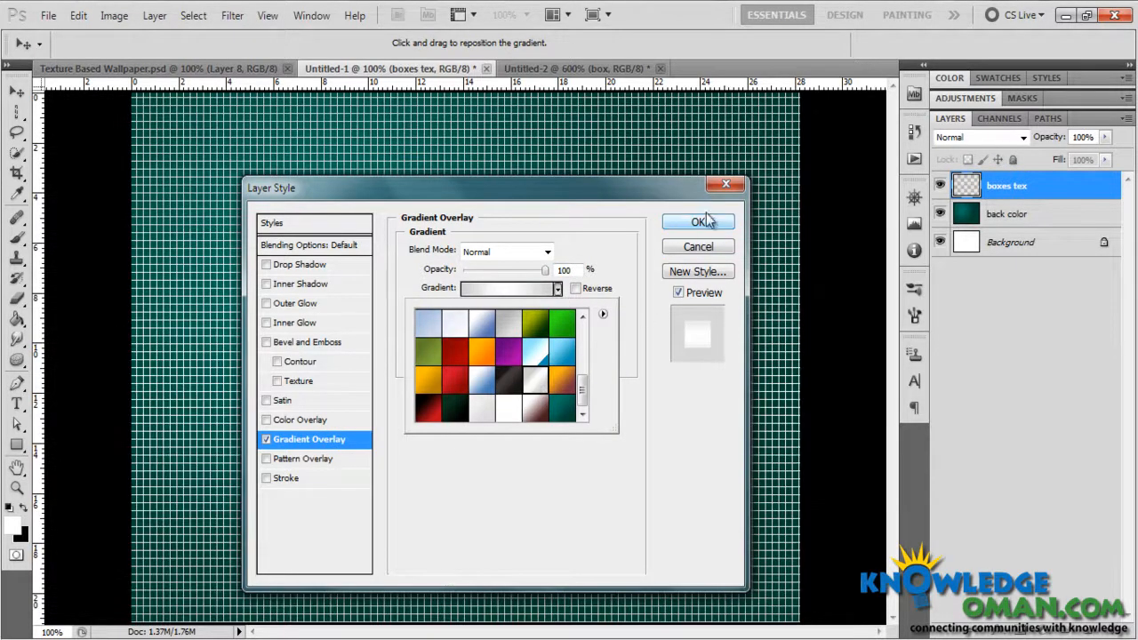
pyautogui.click(697, 222)
pyautogui.click(698, 221)
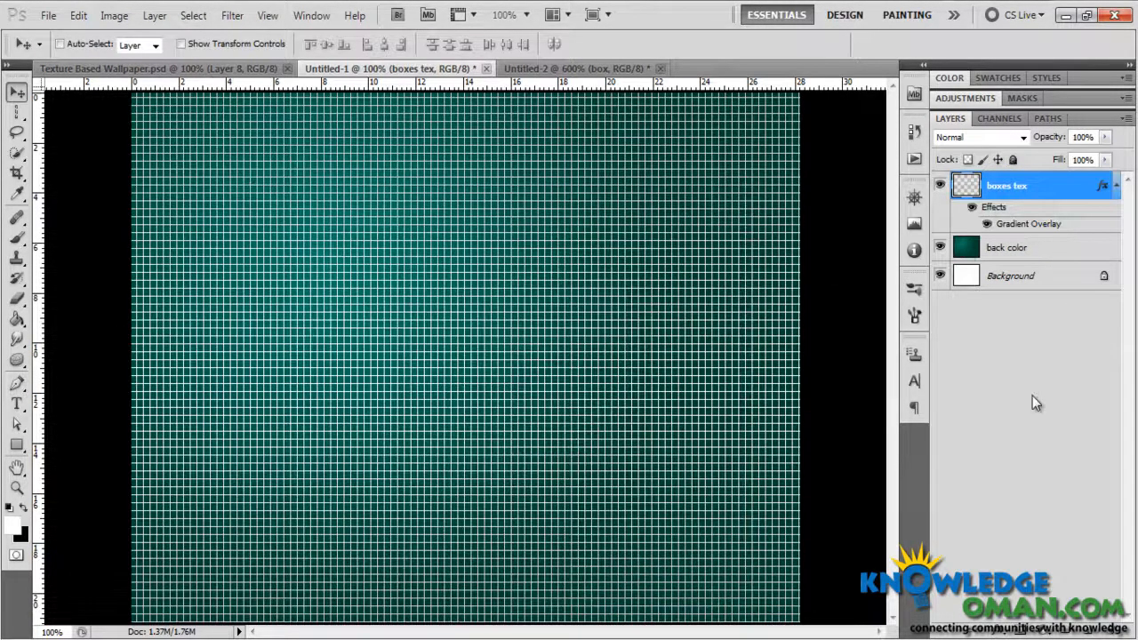
# Add a new layer beneath boxes tex and merge the boxes tex grid with its gradient overlay down into it
pyautogui.keyDown('ctrl'); pyautogui.click(1086, 630); pyautogui.keyUp('ctrl')
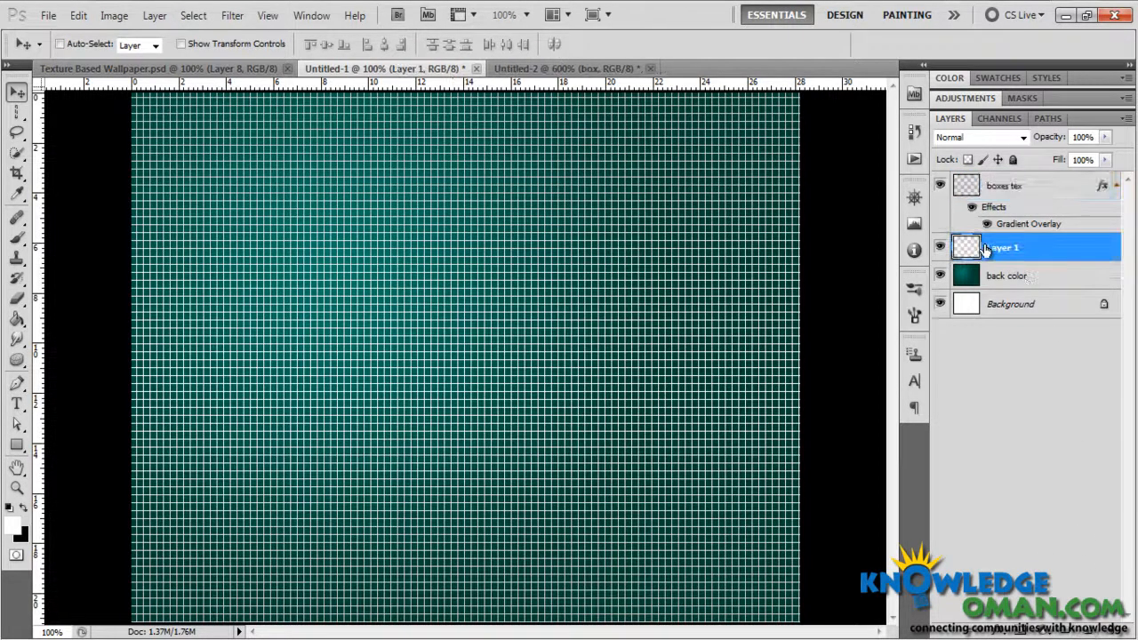
pyautogui.click(1116, 185)
pyautogui.click(1020, 190)
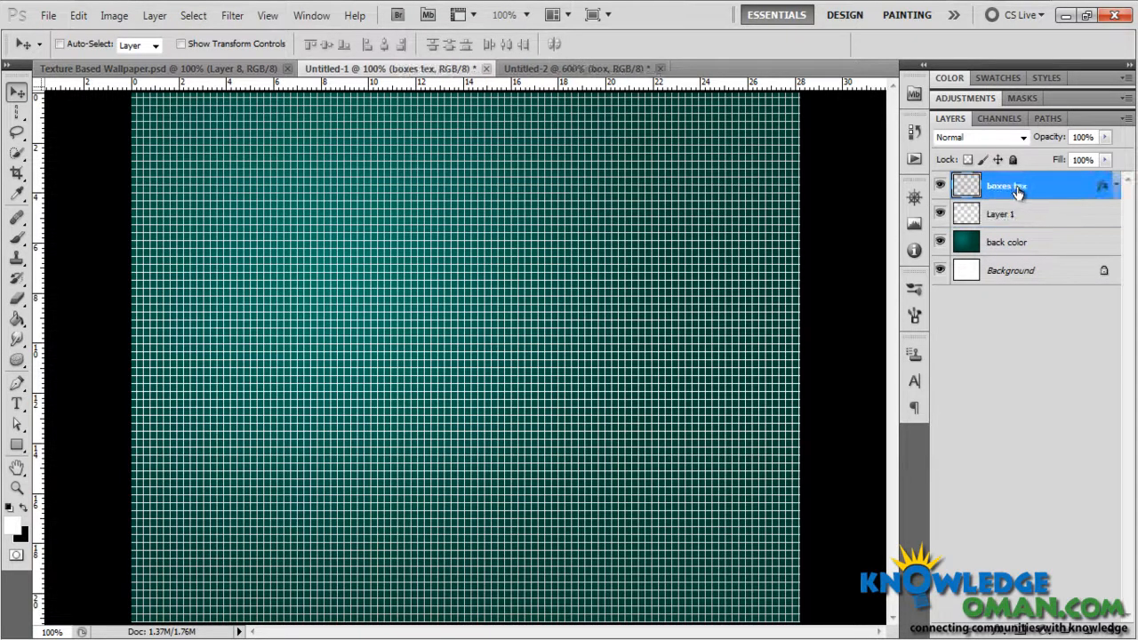
pyautogui.press('Delete')
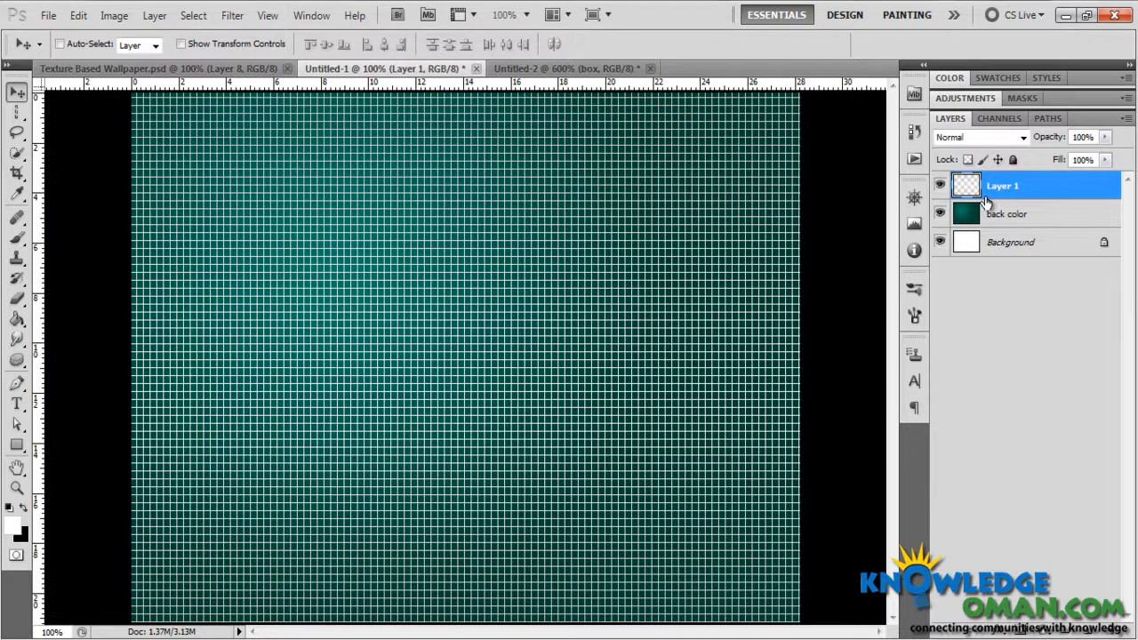
# Set the merged grid layer to Overlay at 18% opacity and compare it with the finished Texture Based Wallpaper.psd
pyautogui.click(968, 137)
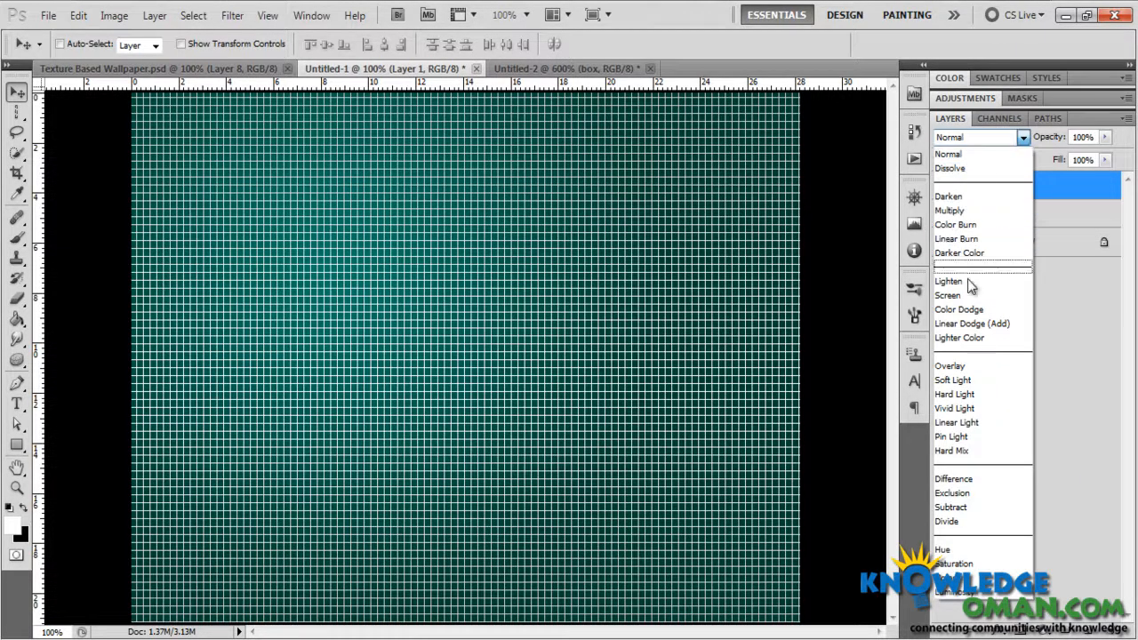
pyautogui.click(971, 381)
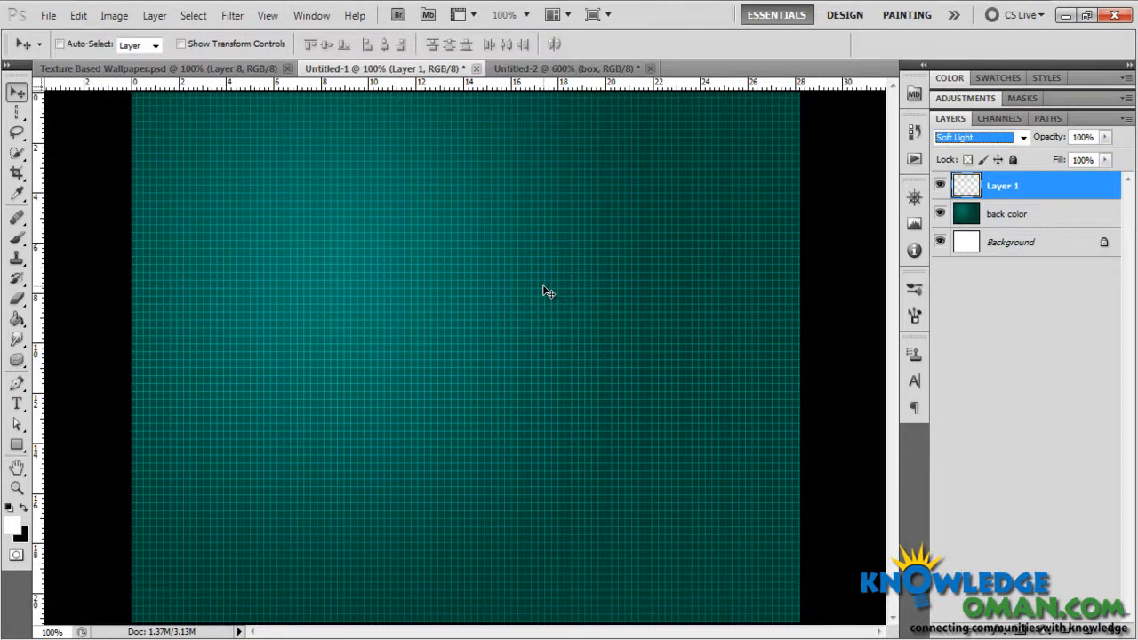
pyautogui.press('Up')
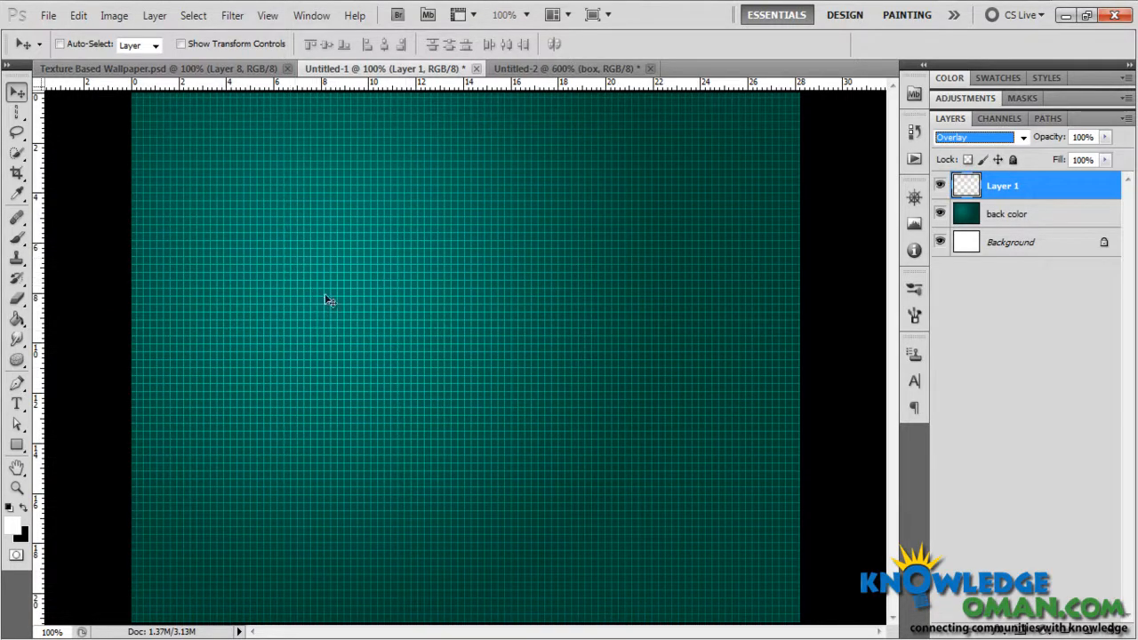
pyautogui.moveTo(1050, 142); pyautogui.dragTo(983, 145)
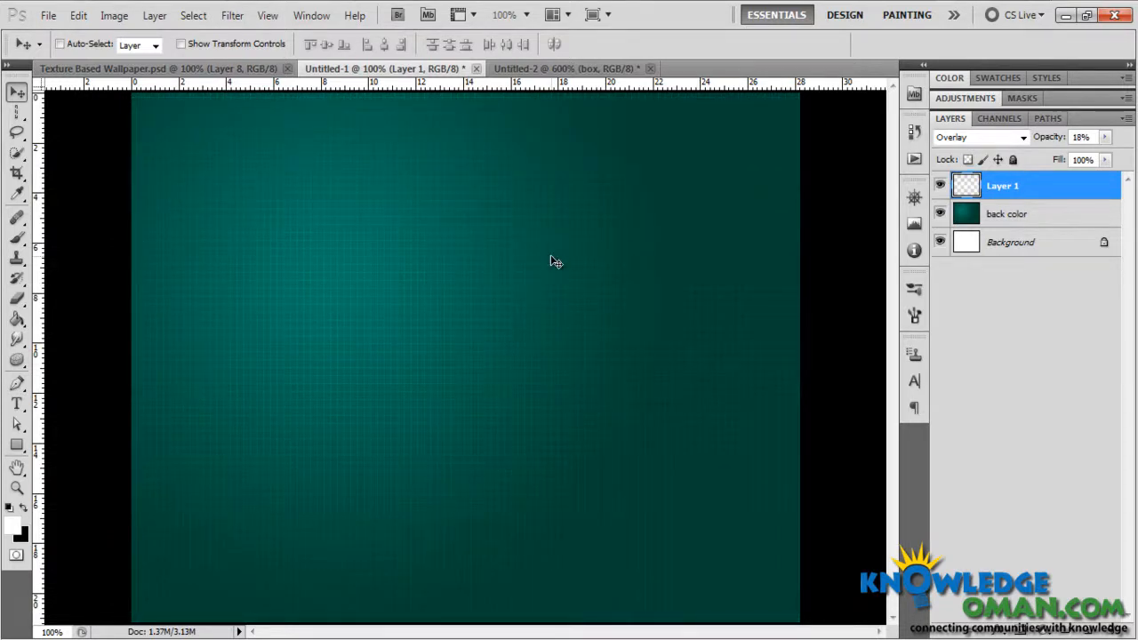
pyautogui.hotkey('ctrl', '-')
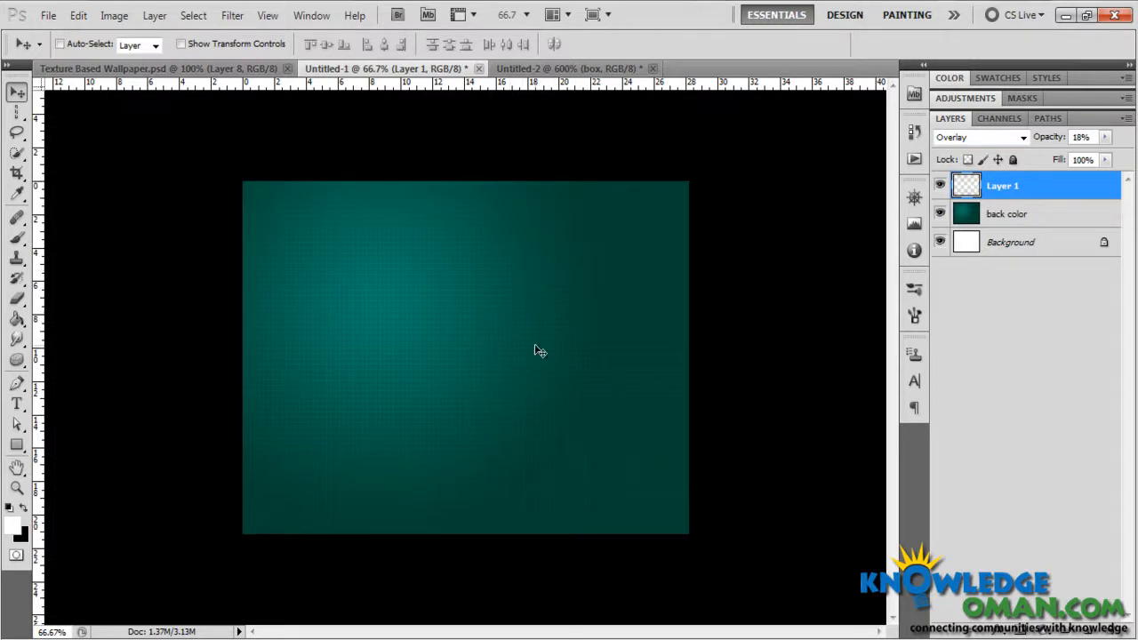
pyautogui.hotkey('ctrl', '+')
pyautogui.click(256, 70)
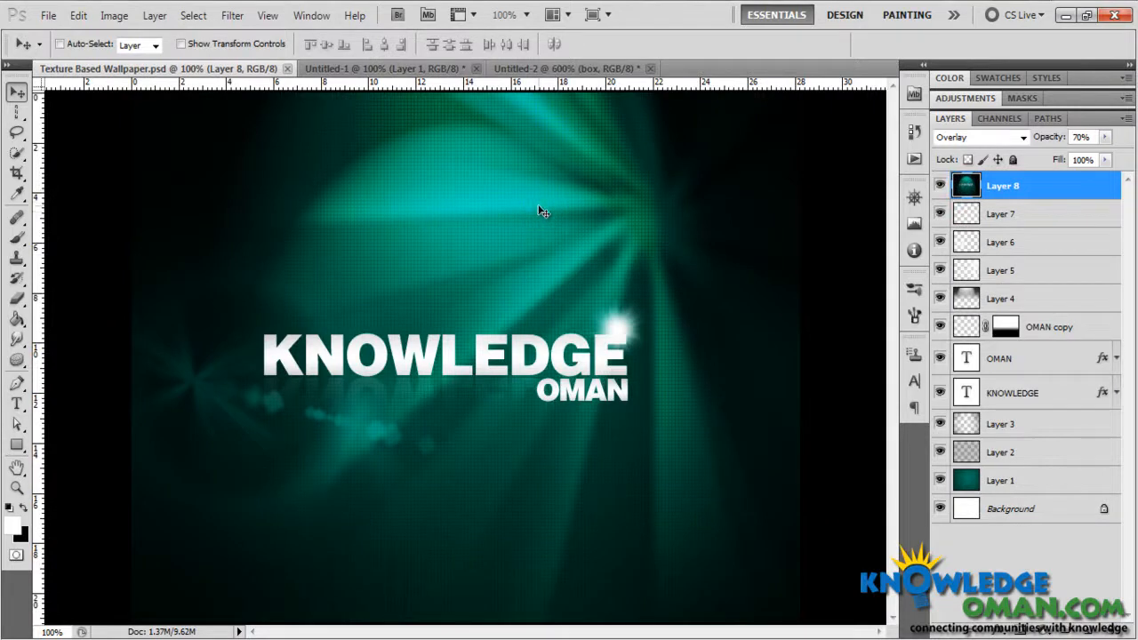
pyautogui.click(398, 68)
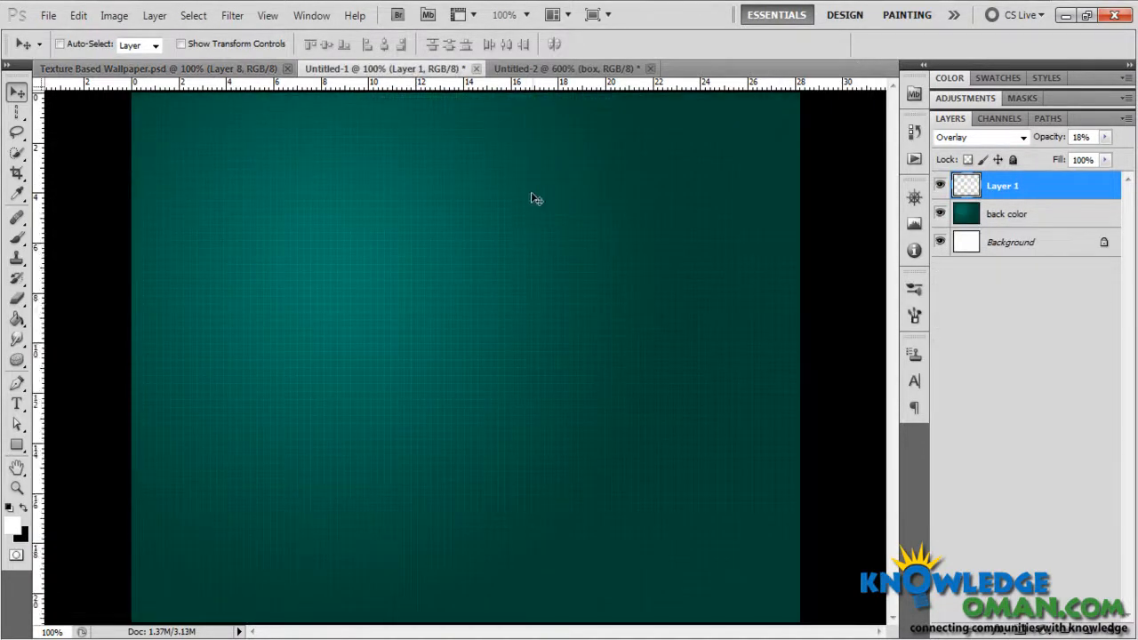
# Add a new layer above the grid and set up a 267 px brush with 0% hardness and black foreground
pyautogui.click(1084, 631)
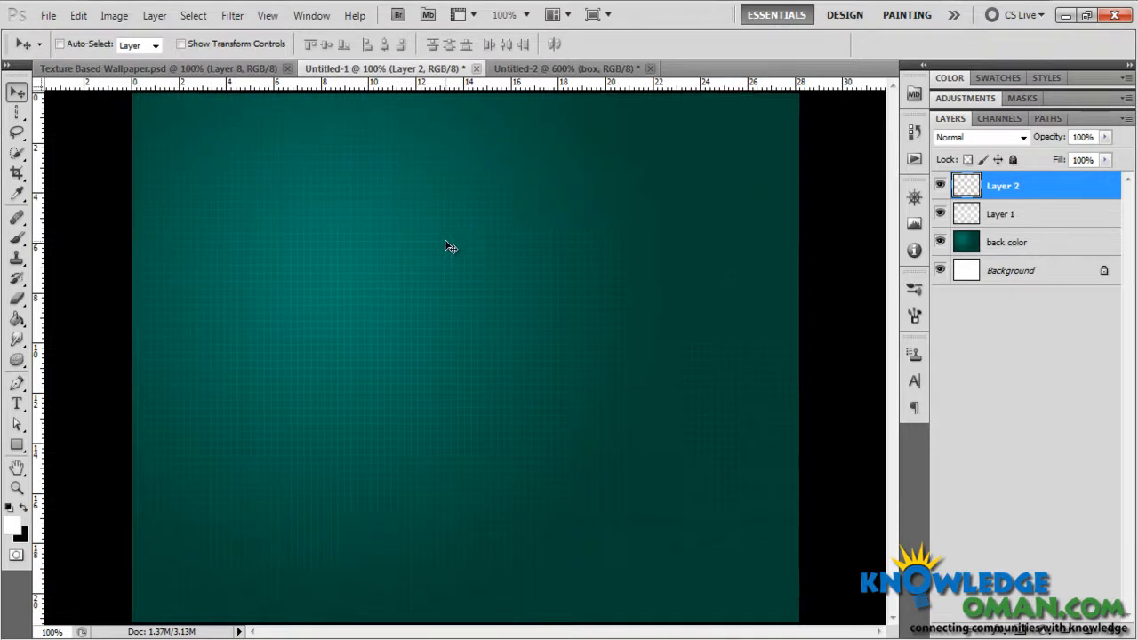
pyautogui.hotkey('ctrl', '-')
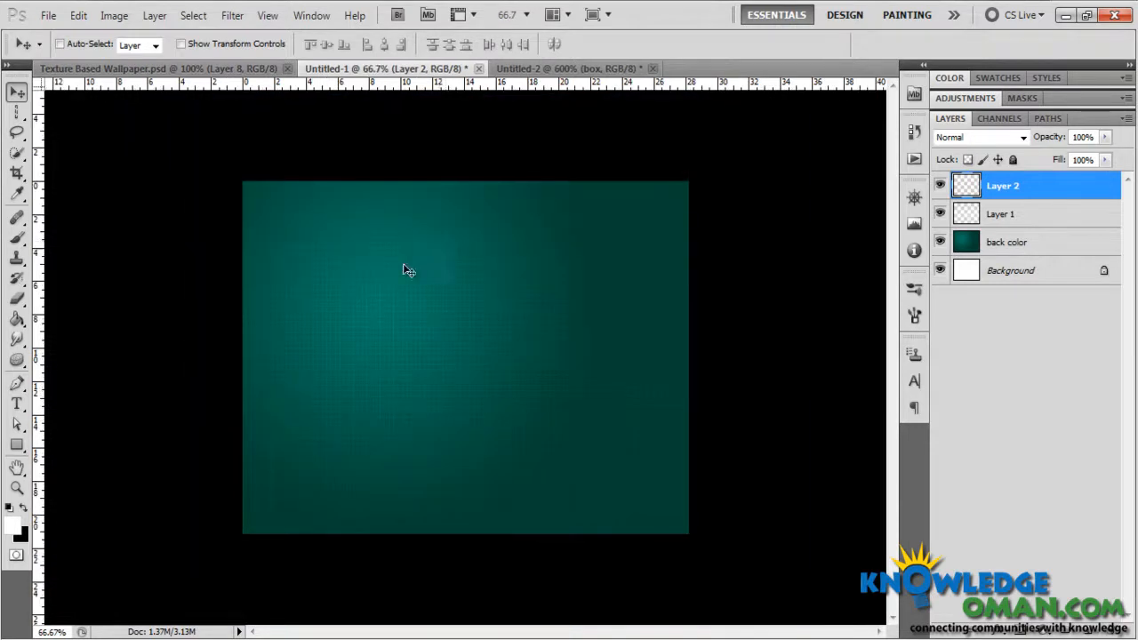
pyautogui.click(18, 240)
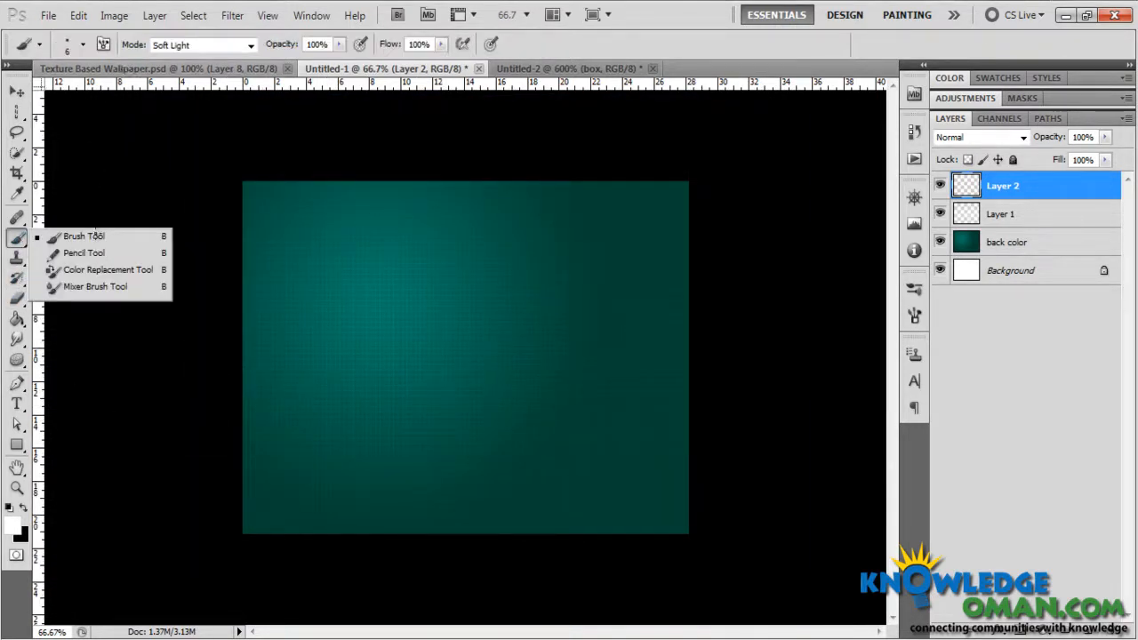
pyautogui.click(82, 45)
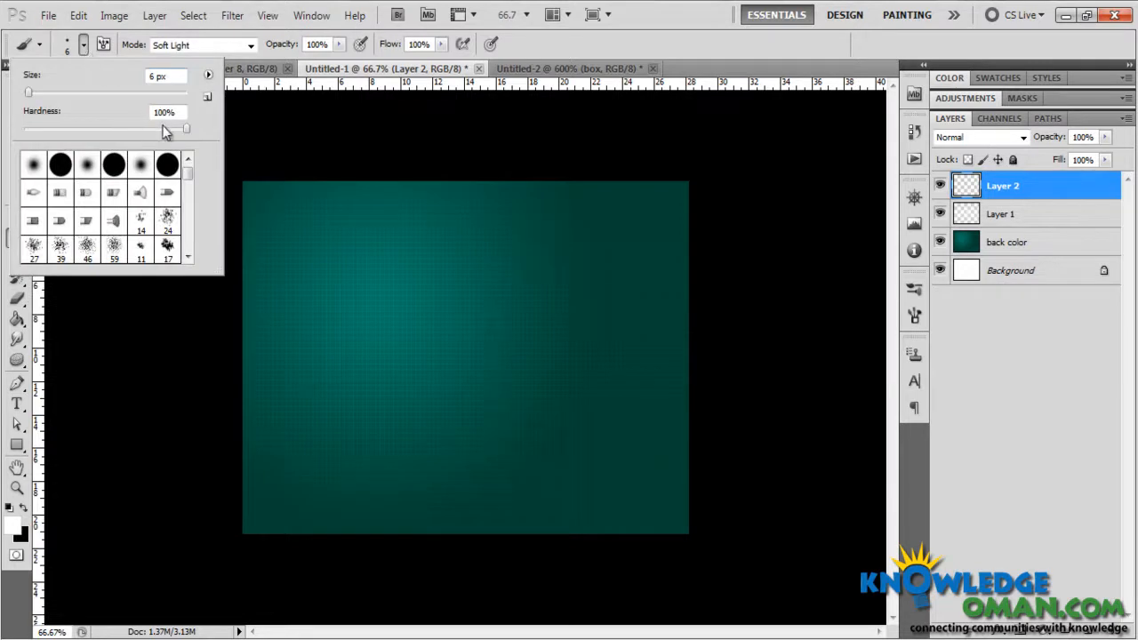
pyautogui.moveTo(165, 132); pyautogui.dragTo(24, 132)
pyautogui.moveTo(28, 92); pyautogui.dragTo(151, 93)
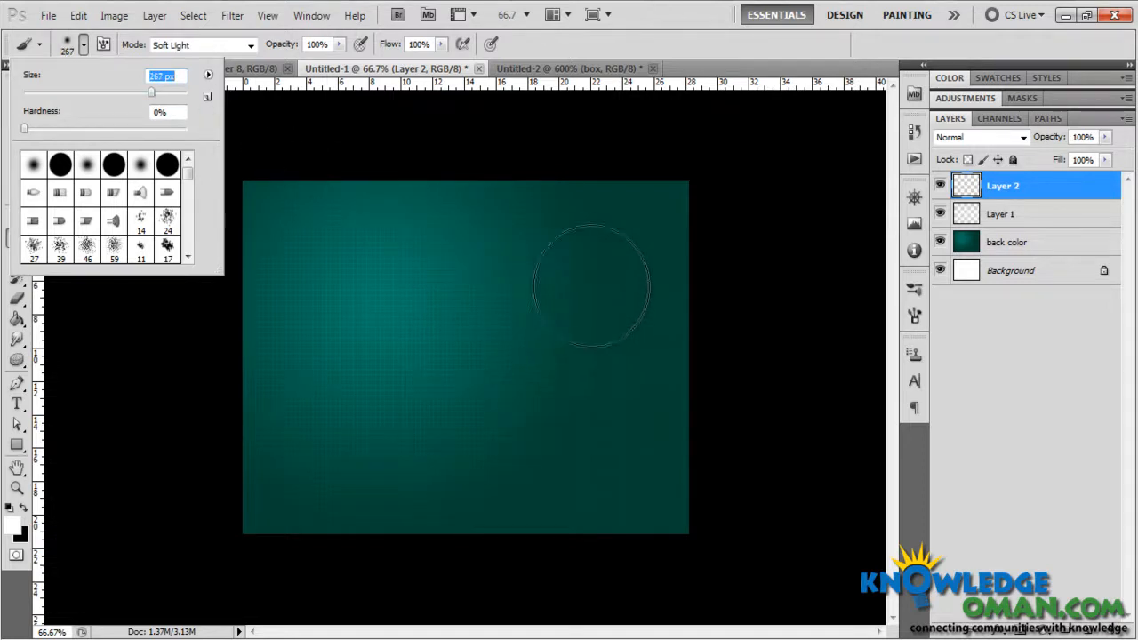
pyautogui.click(655, 53)
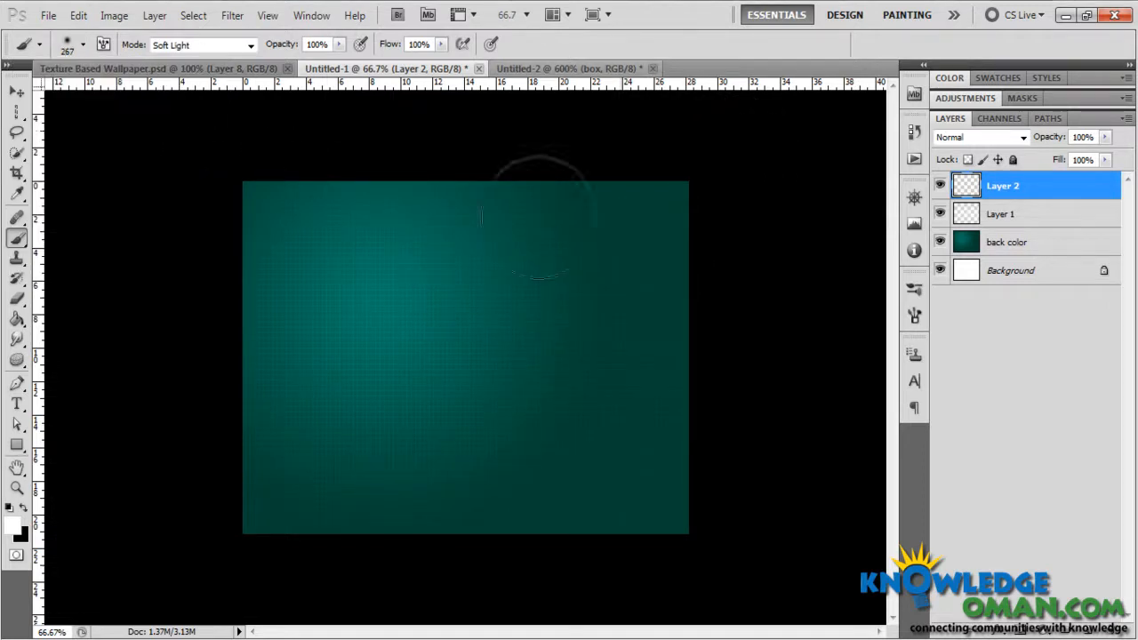
pyautogui.click(24, 513)
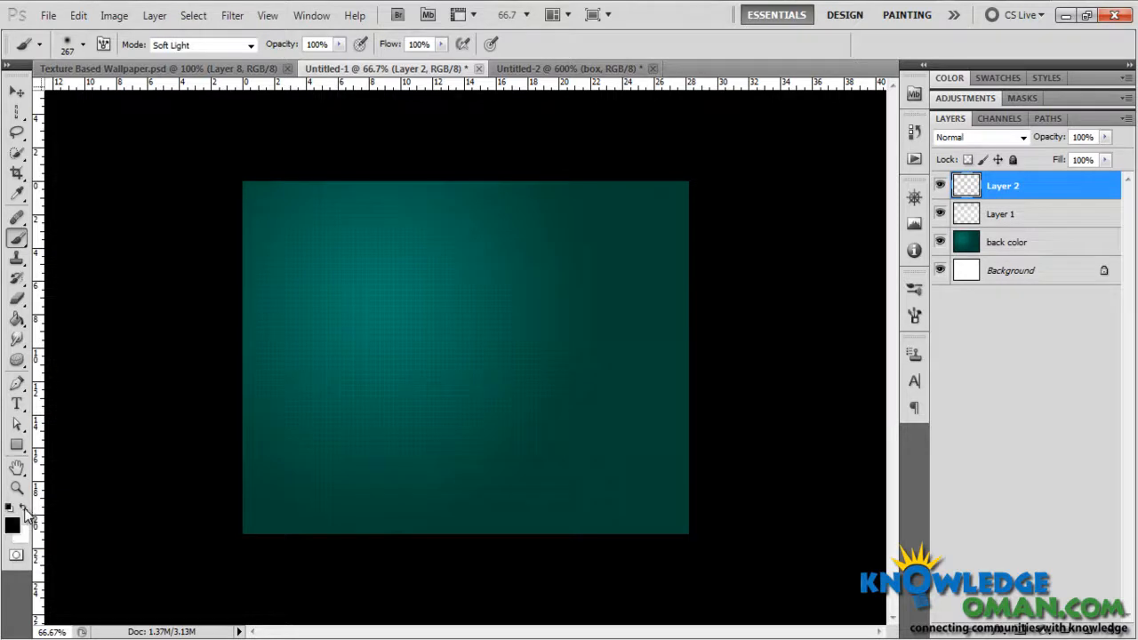
# Test a black dab at the canvas's upper edge, undo it, and set the brush's mode to Normal
pyautogui.click(555, 151)
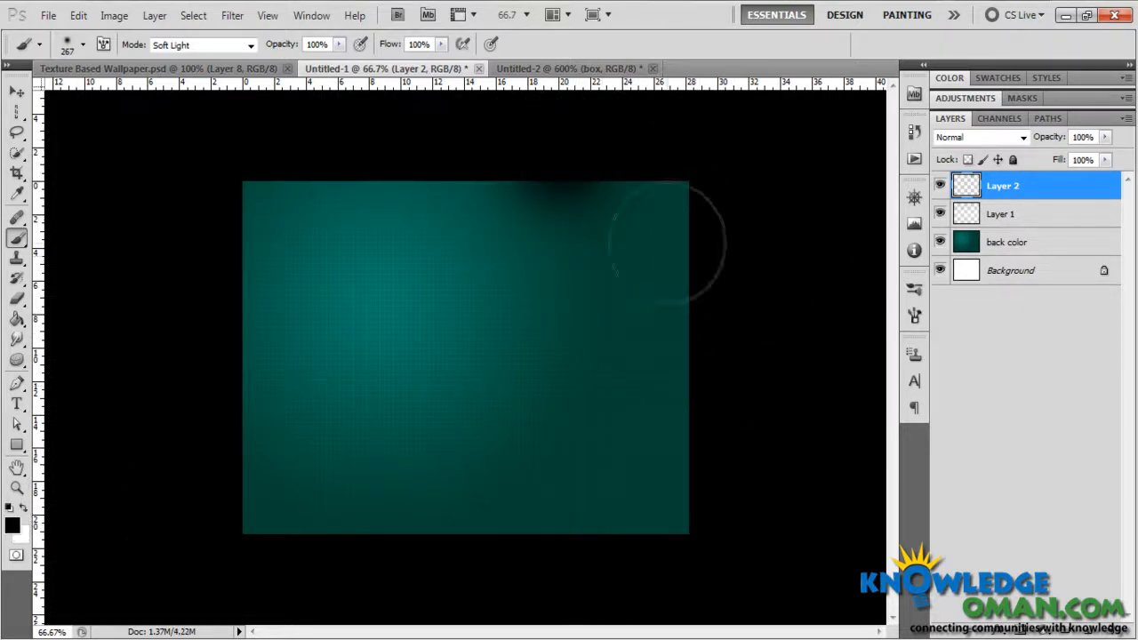
pyautogui.hotkey('ctrl', 'z')
pyautogui.click(202, 46)
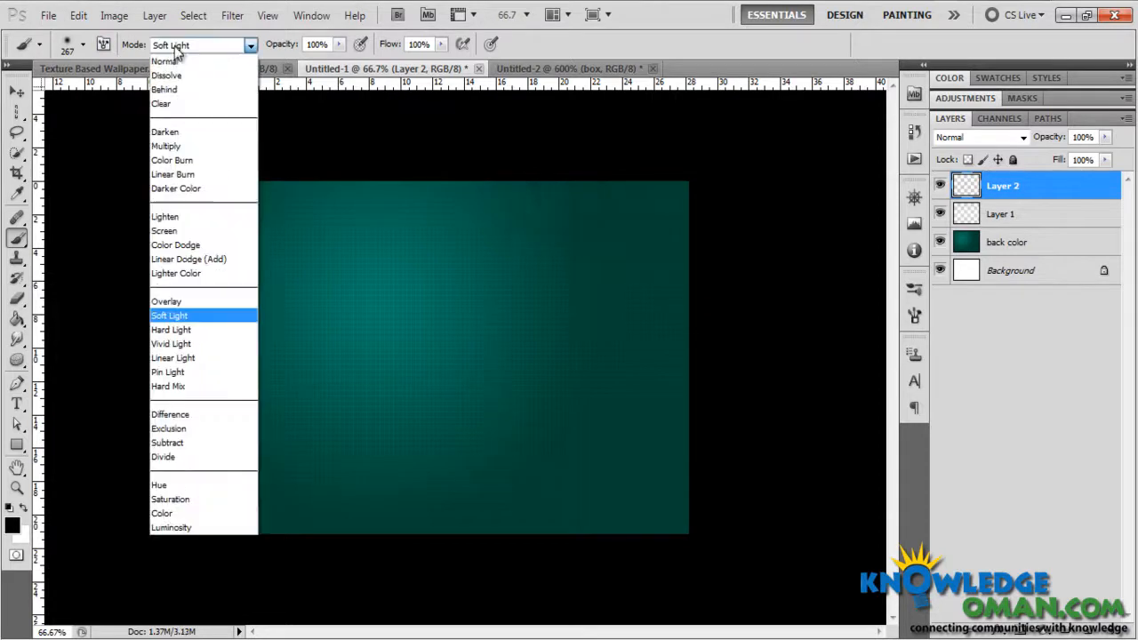
pyautogui.click(167, 59)
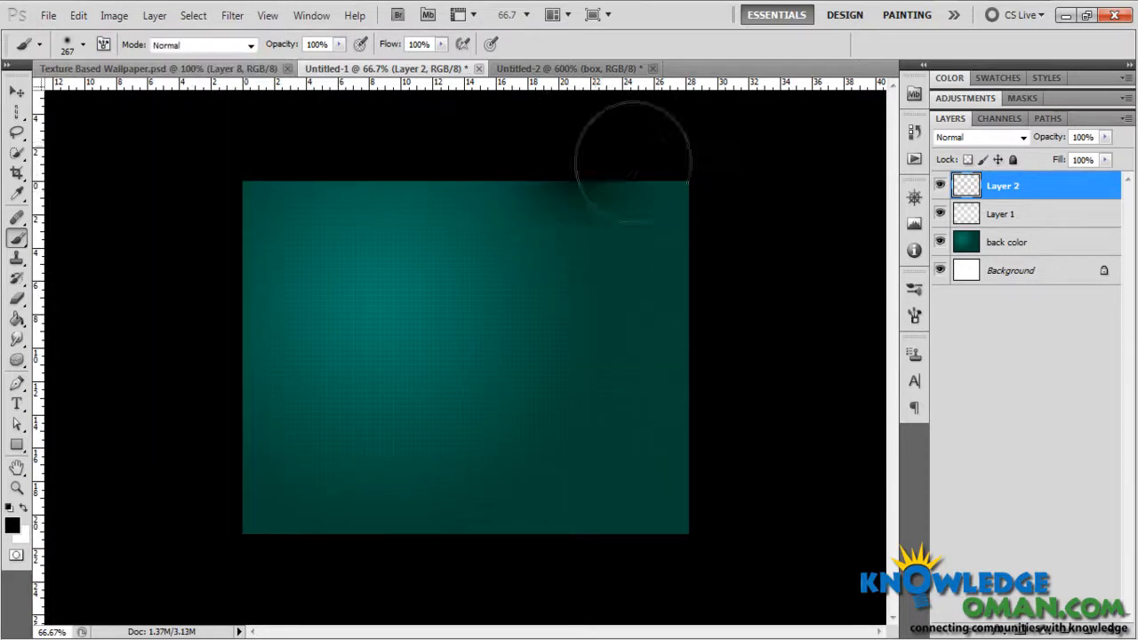
# Paint soft black dabs around the corners and edges of the canvas on Layer 2
pyautogui.click(658, 236)
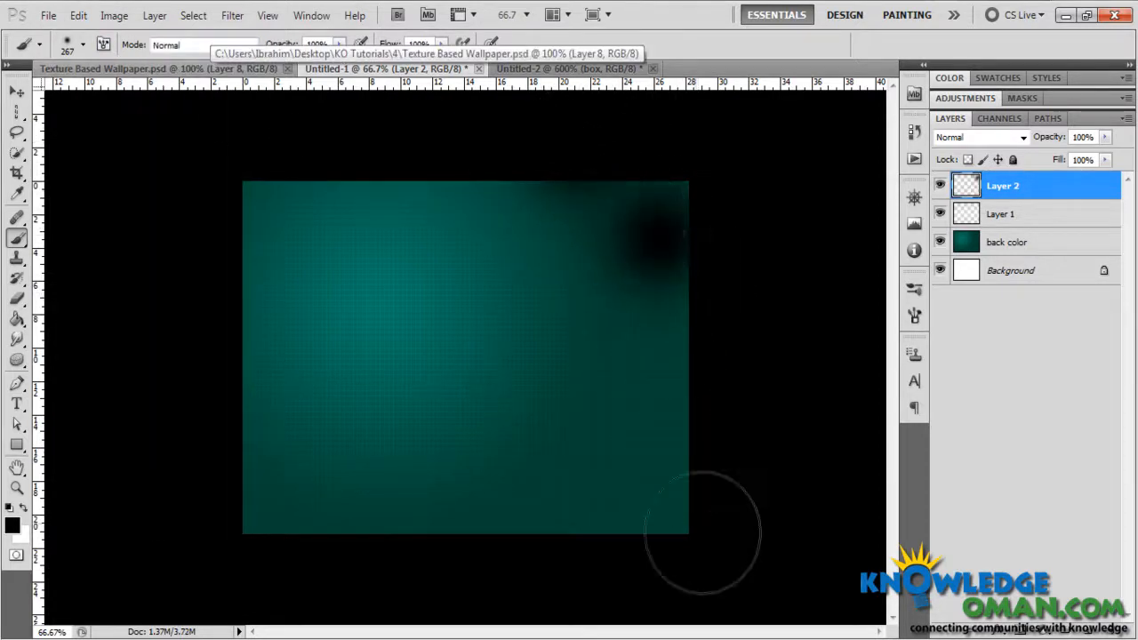
pyautogui.click(643, 516)
pyautogui.click(556, 514)
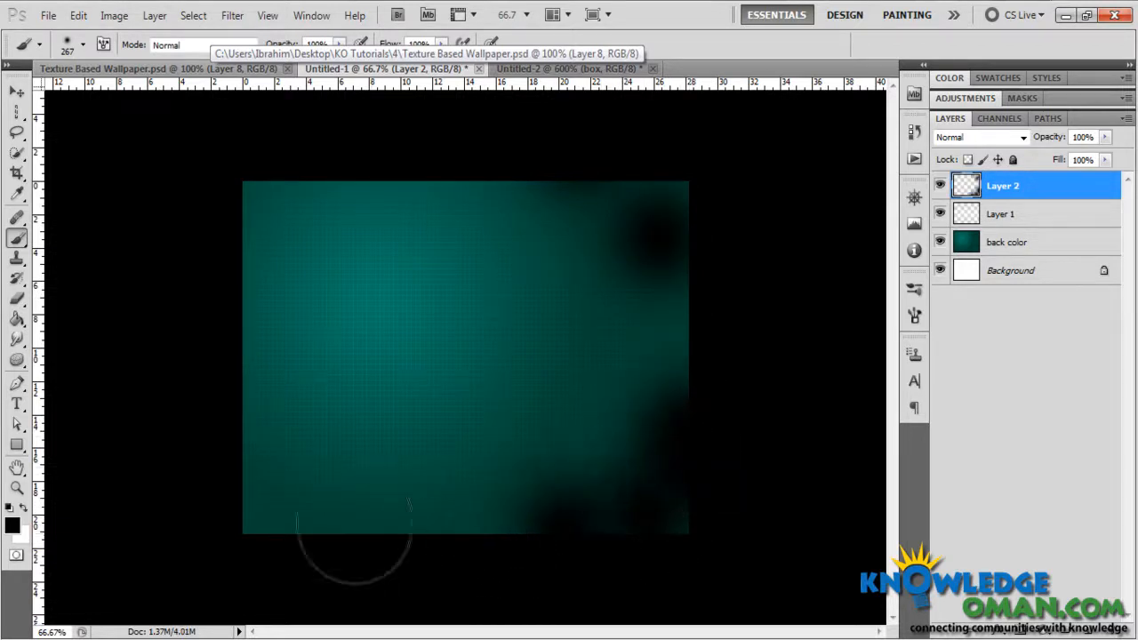
pyautogui.click(250, 416)
pyautogui.click(302, 507)
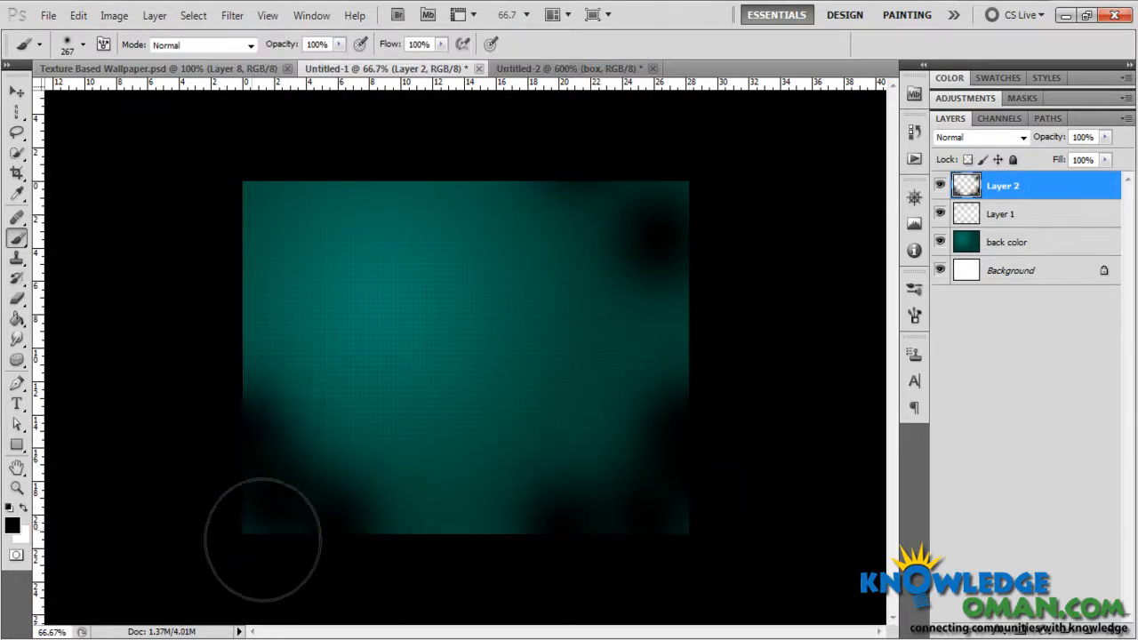
pyautogui.click(258, 188)
pyautogui.click(227, 293)
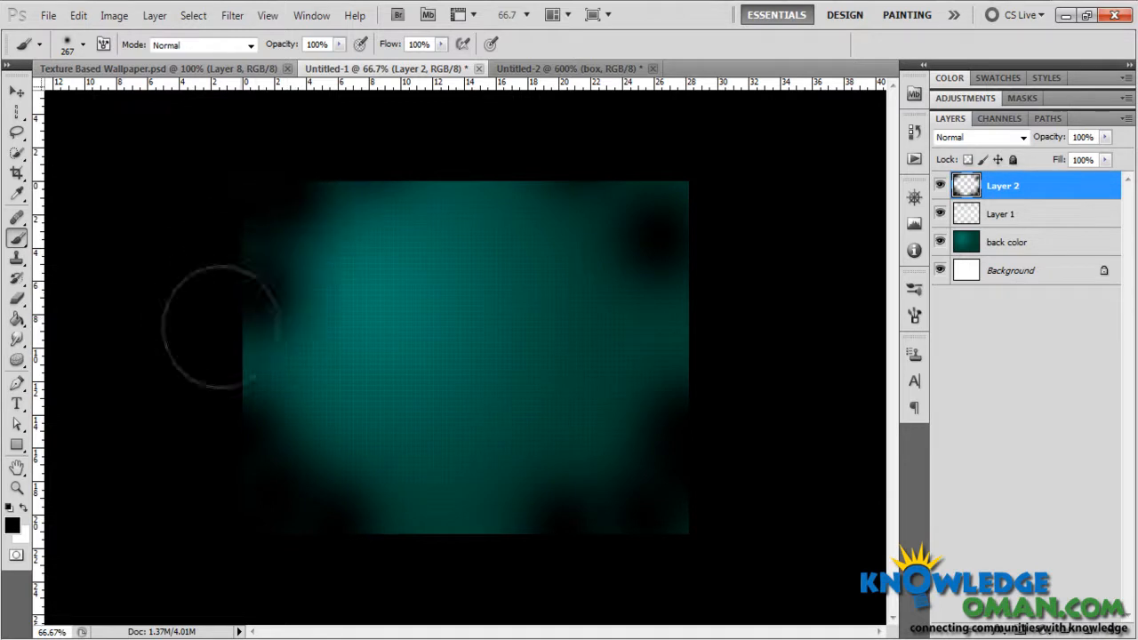
pyautogui.click(681, 280)
pyautogui.press('v')
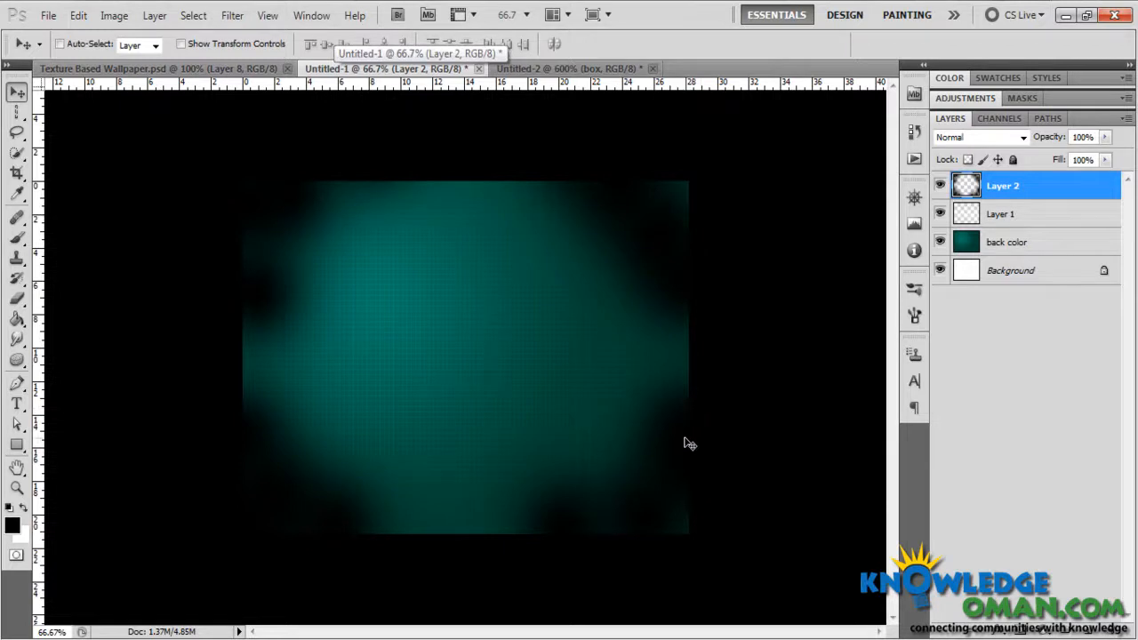
# Blur the black edge shading on Layer 2 with a Gaussian Blur of 61.8 pixels radius
pyautogui.click(239, 26)
pyautogui.moveTo(287, 176)
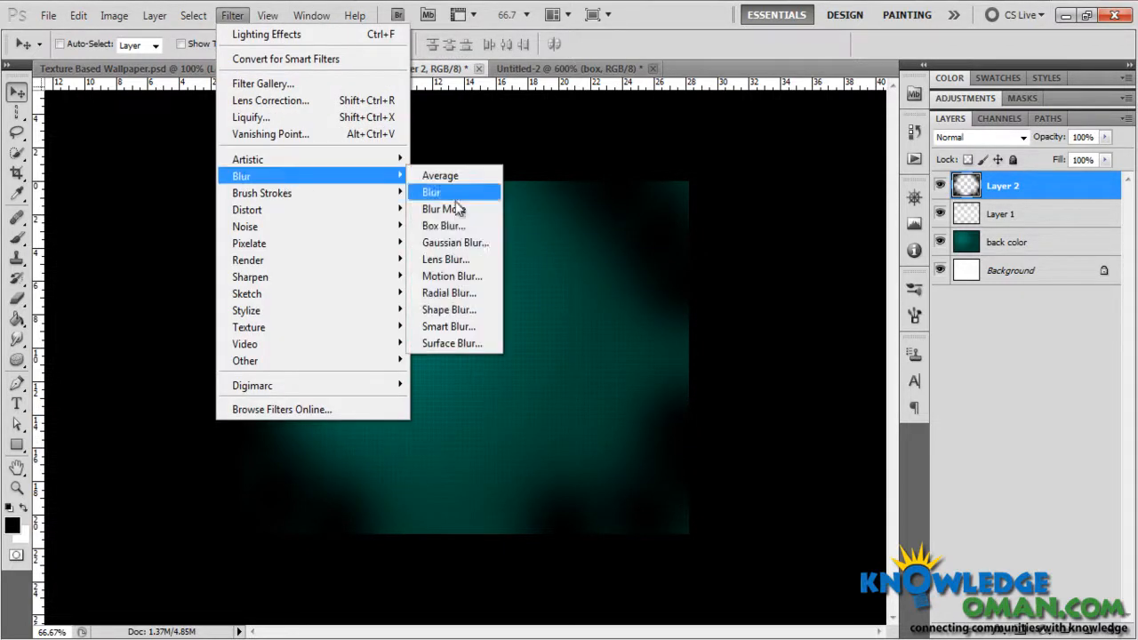
pyautogui.click(465, 246)
pyautogui.moveTo(822, 546); pyautogui.dragTo(791, 547)
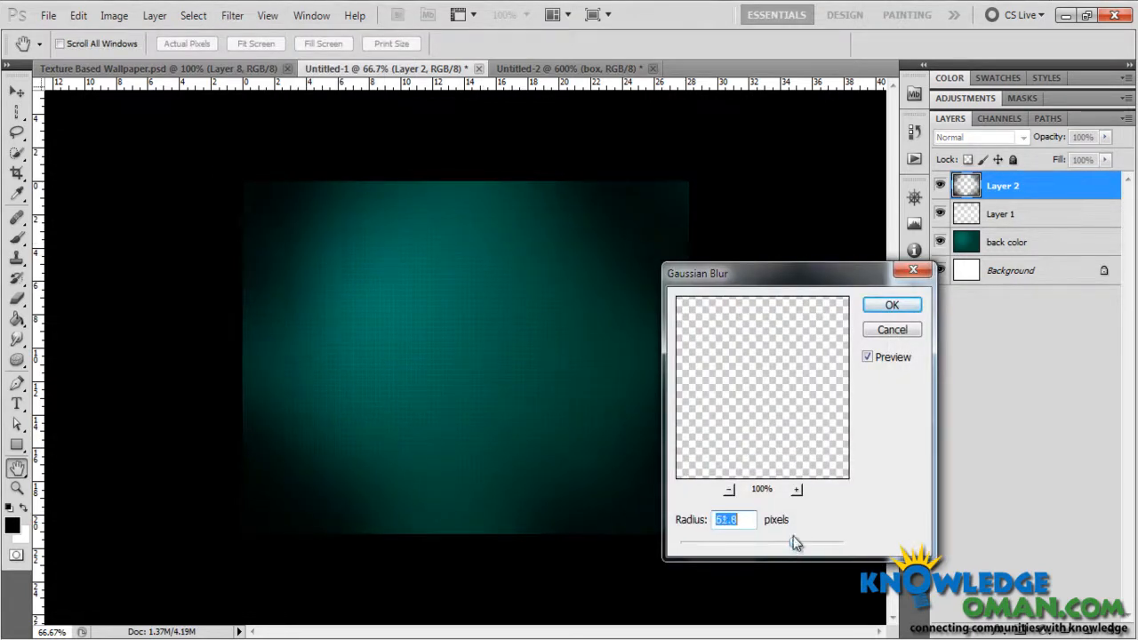
pyautogui.click(891, 303)
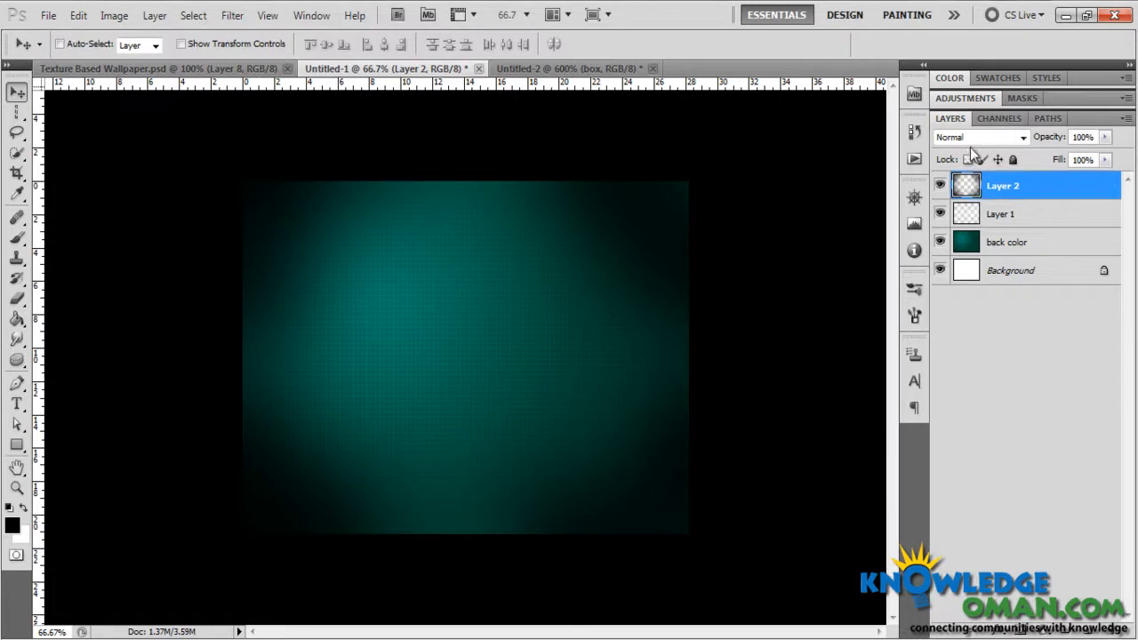
# Try the Overlay blend mode on the blurred shading layer and set it to Soft Light
pyautogui.click(978, 138)
pyautogui.click(969, 366)
pyautogui.press('Down')
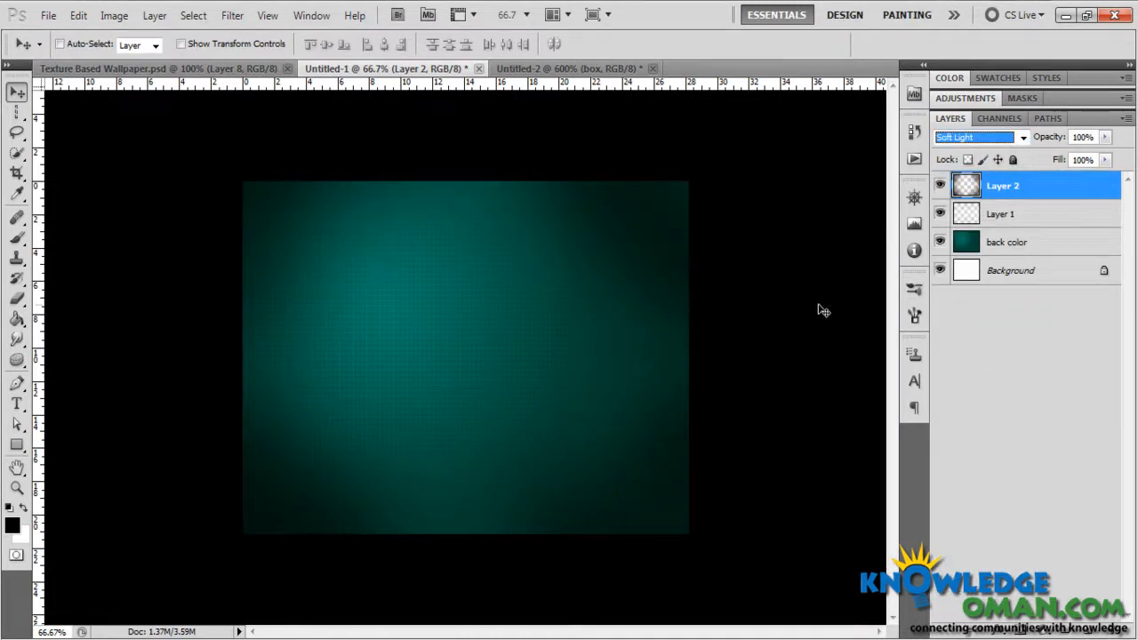
pyautogui.press('Return')
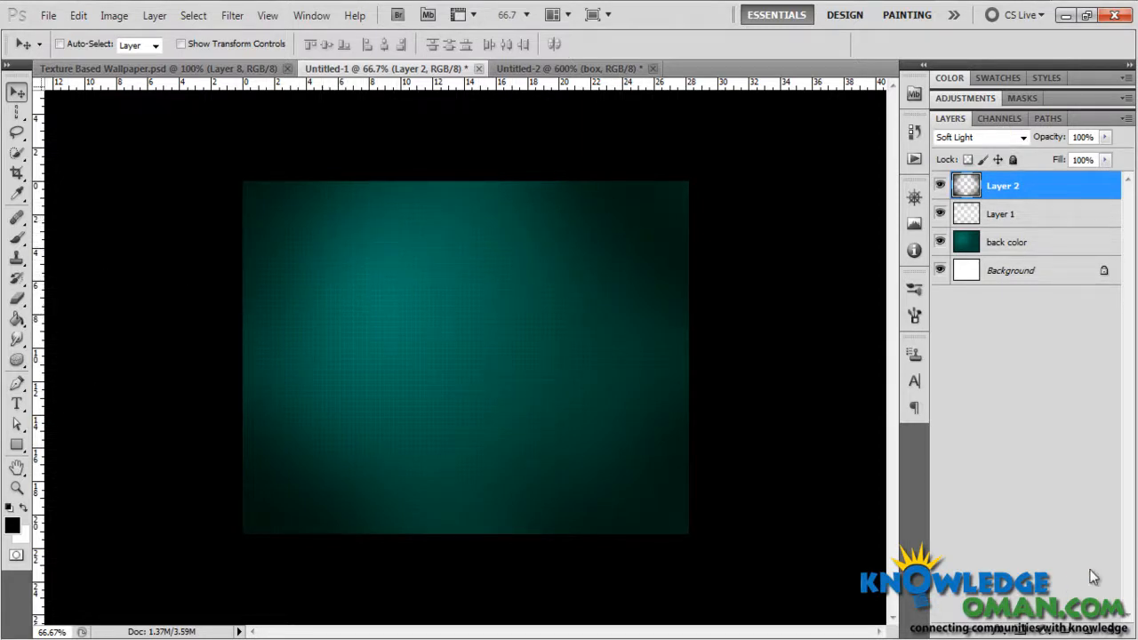
# Add a new top layer and set up the 2476 px light-burst brush at 911 px with white as the foreground colour
pyautogui.click(1083, 631)
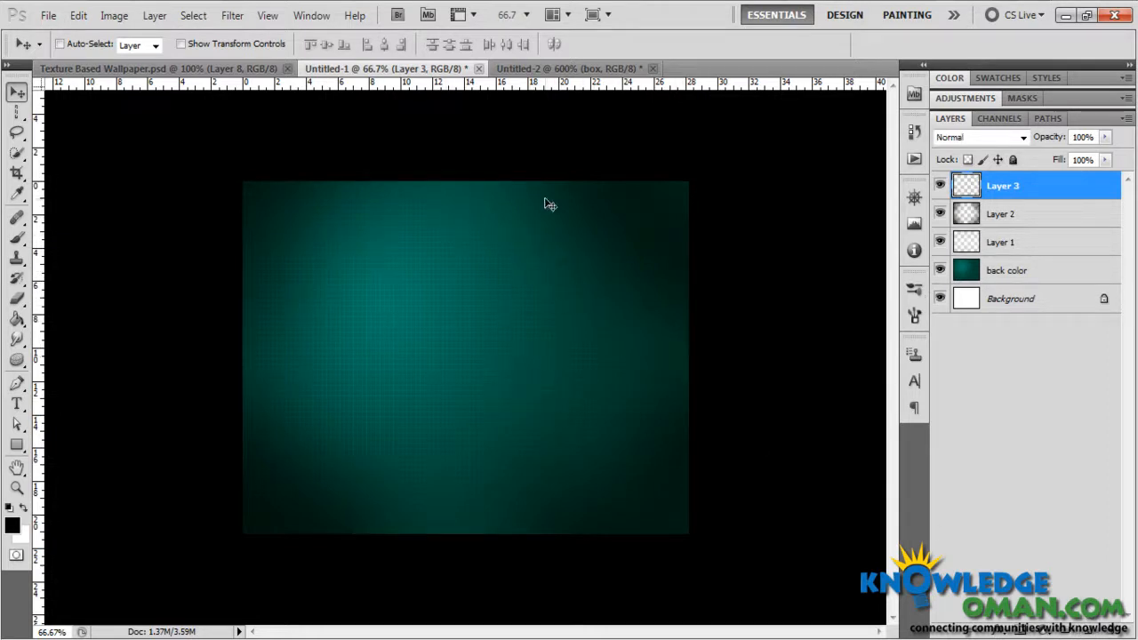
pyautogui.click(17, 237)
pyautogui.click(83, 45)
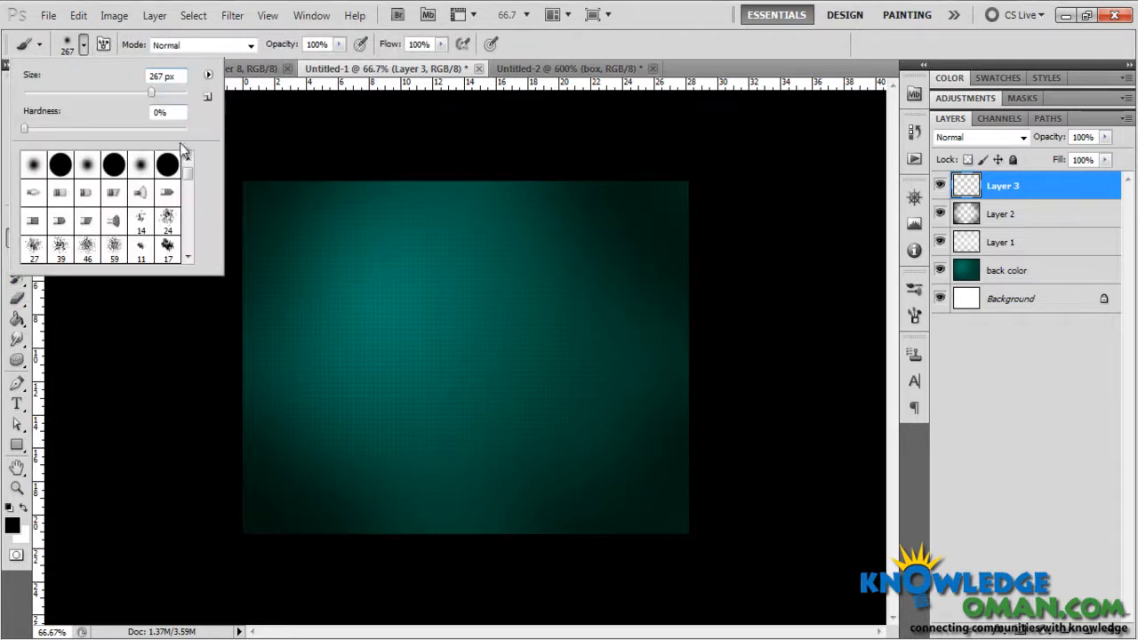
pyautogui.moveTo(190, 173); pyautogui.dragTo(190, 247)
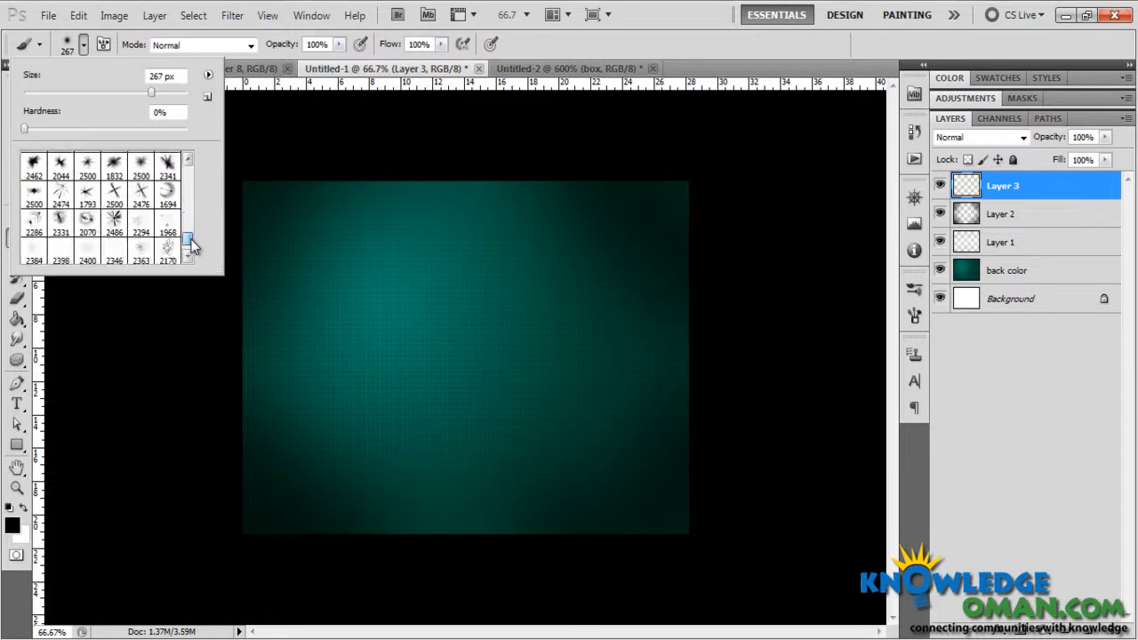
pyautogui.click(140, 196)
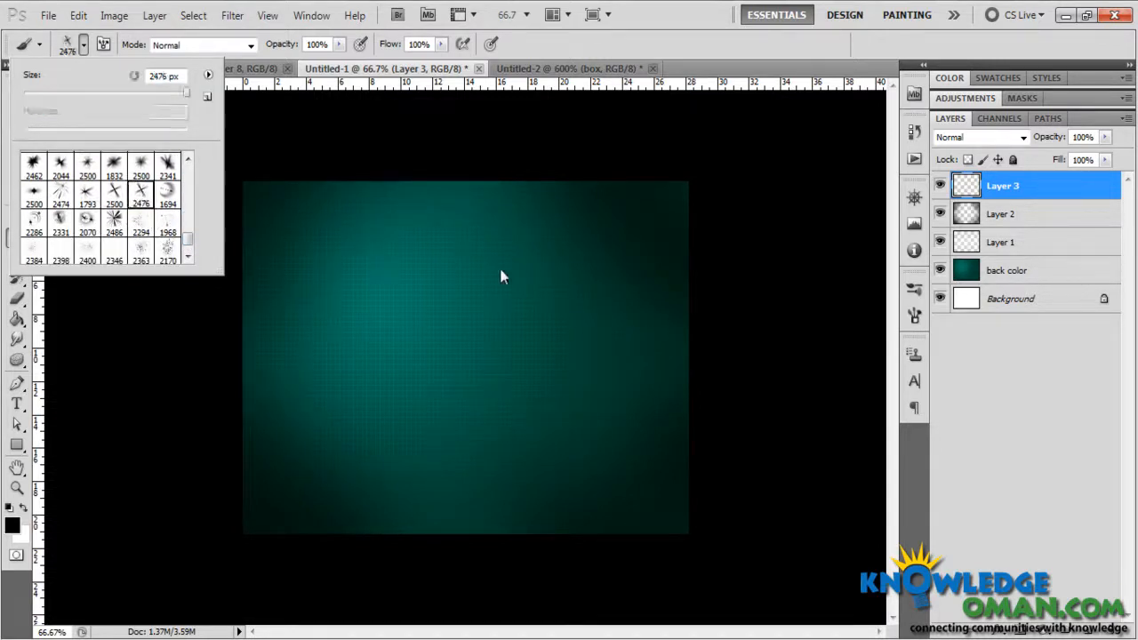
pyautogui.click(176, 95)
pyautogui.click(647, 54)
pyautogui.click(26, 509)
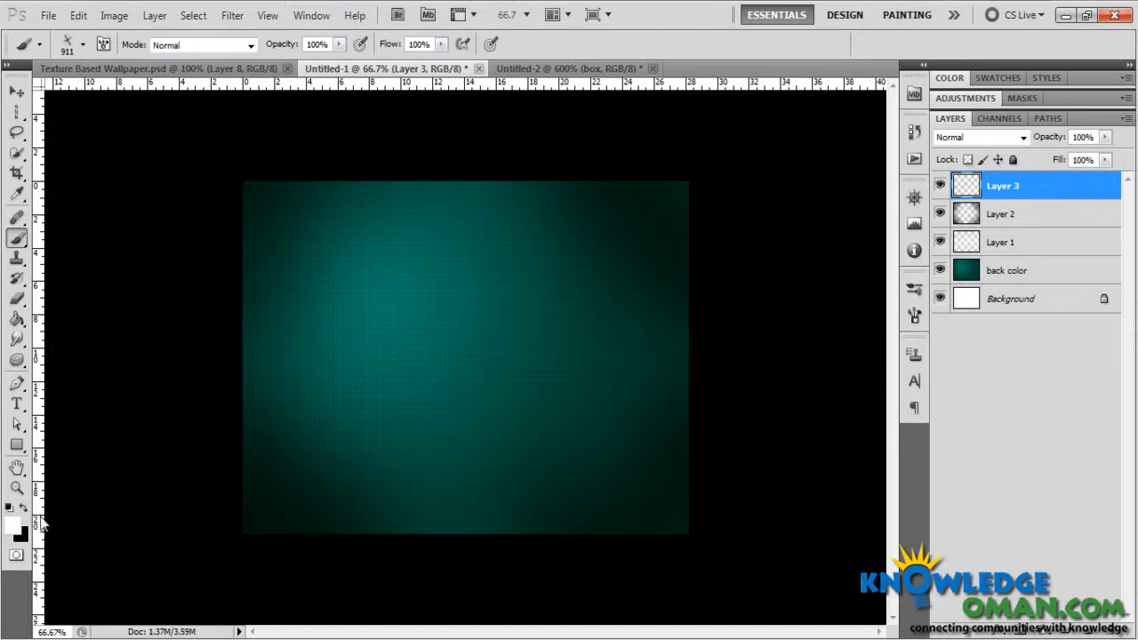
# Stamp the white light burst at the canvas's upper right, and on a new layer stamp the 2286 px ring-flare brush at 666 px on its left half
pyautogui.click(573, 284)
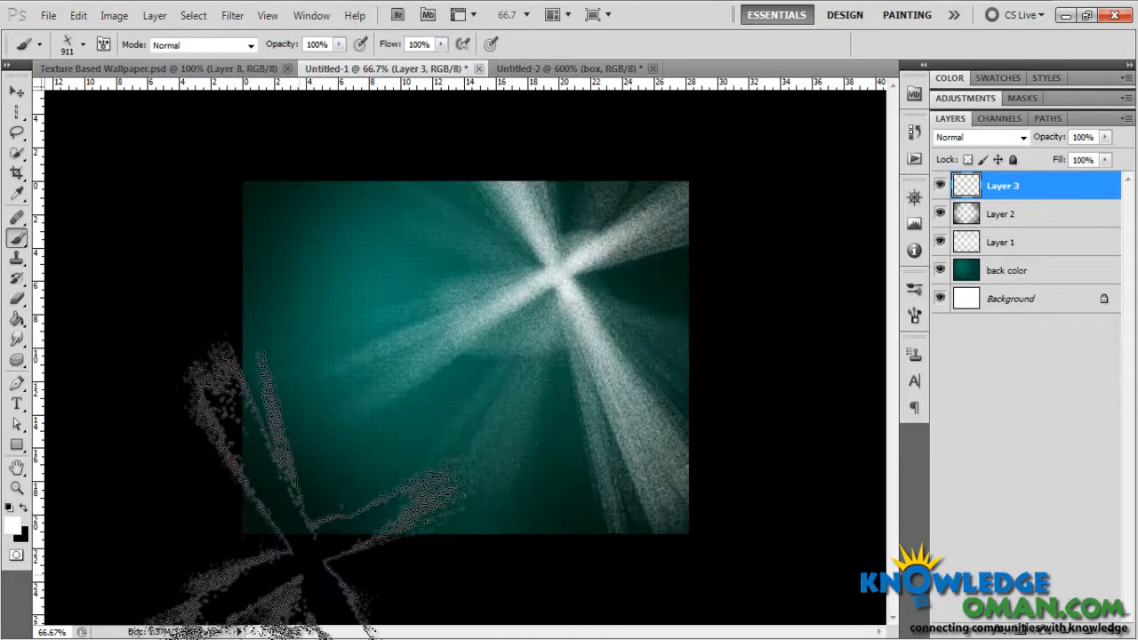
pyautogui.click(1085, 631)
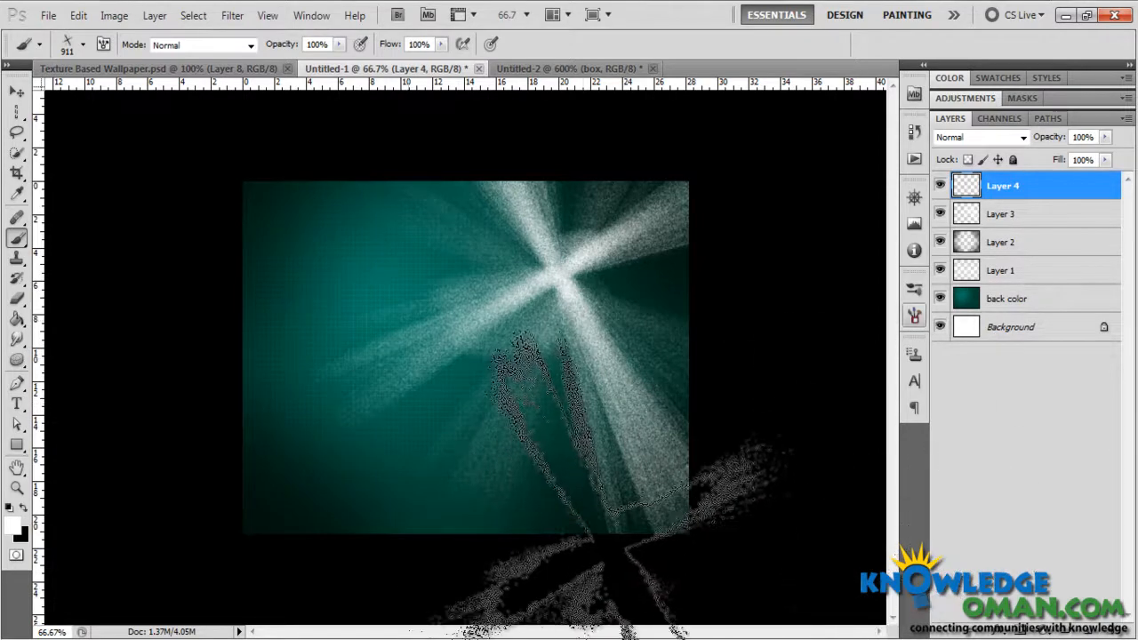
pyautogui.rightClick(426, 312)
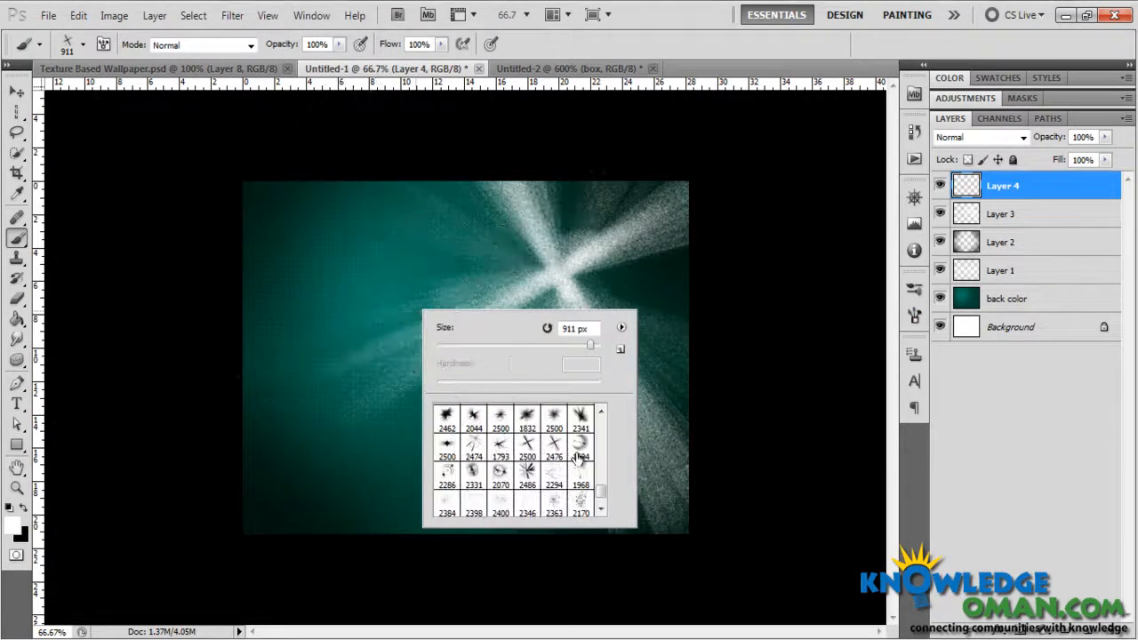
pyautogui.click(440, 485)
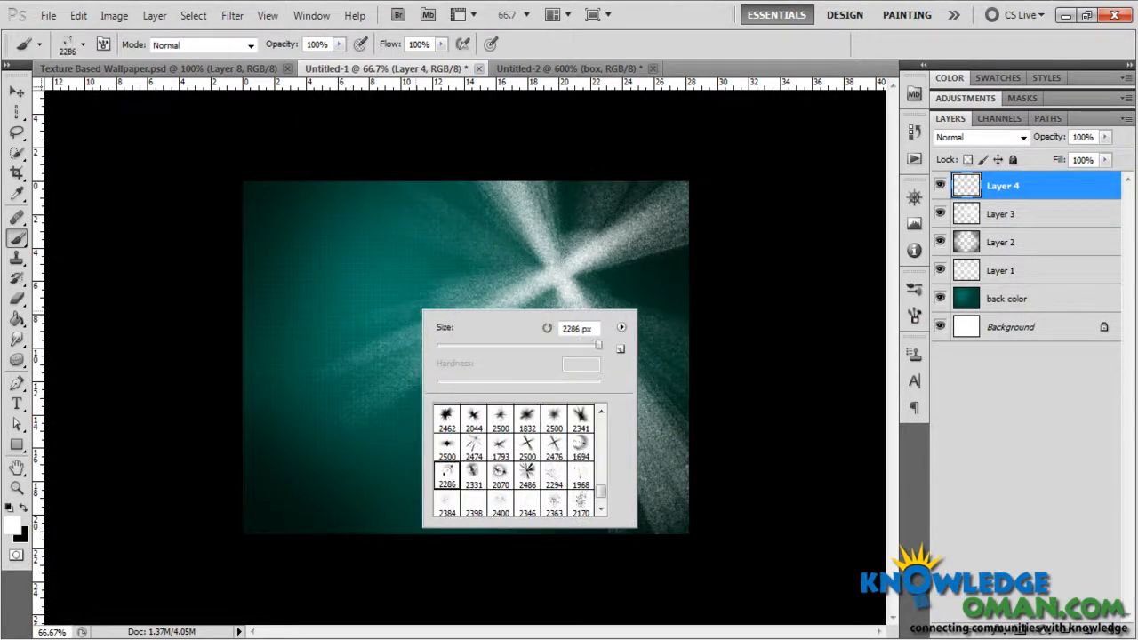
pyautogui.moveTo(579, 348); pyautogui.dragTo(586, 346)
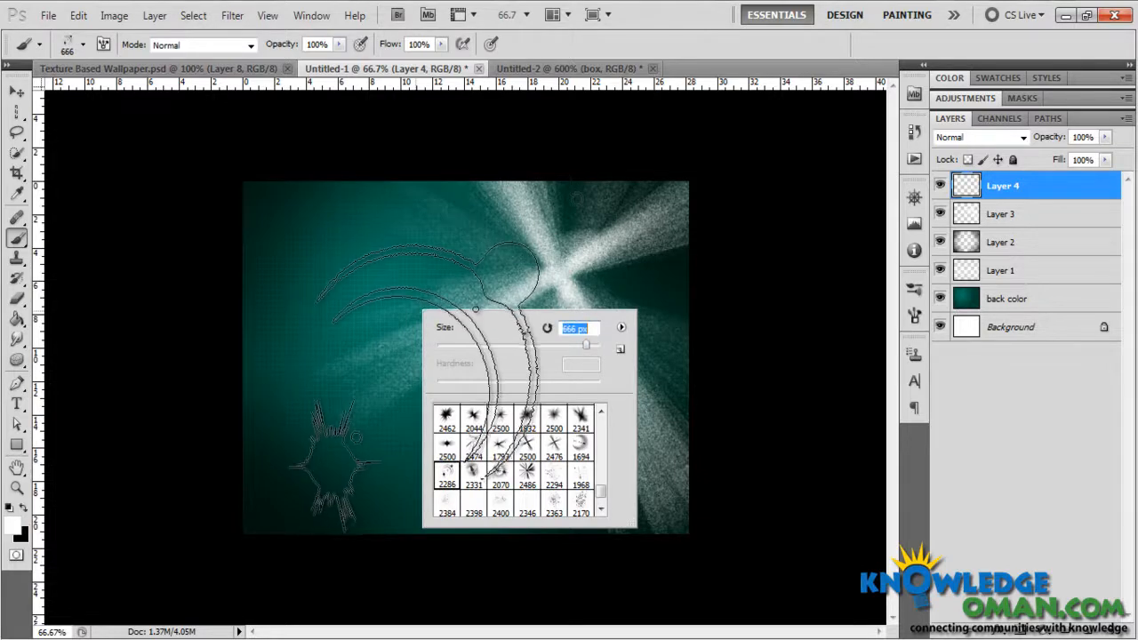
pyautogui.press('Return')
pyautogui.click(404, 351)
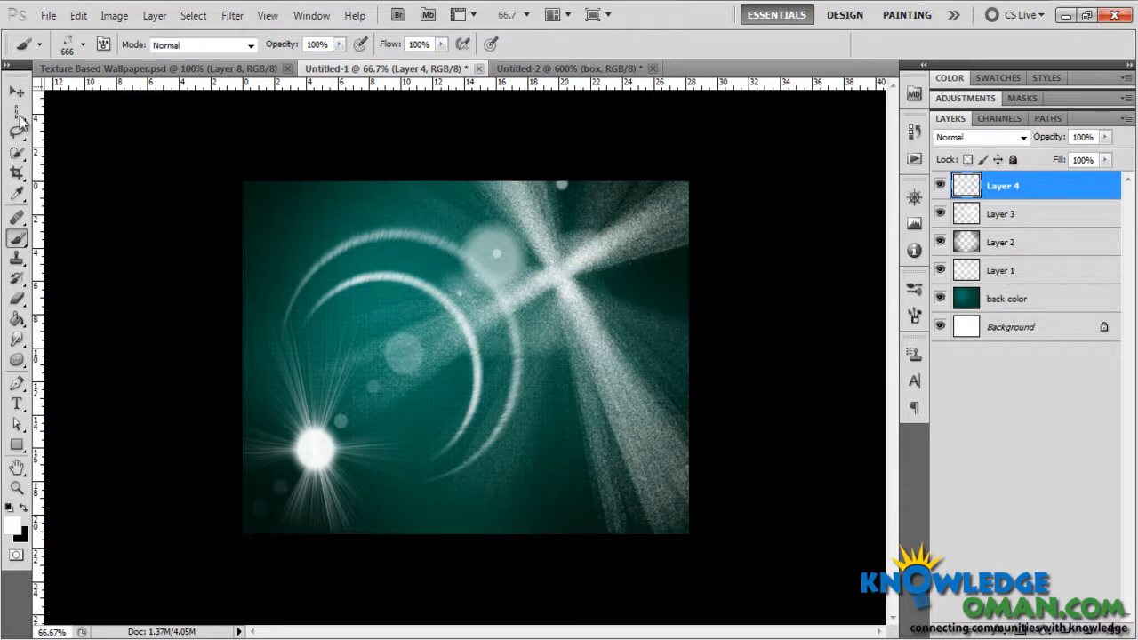
# Set the light-burst Layer 3 to Soft Light and the ring-flare Layer 4 to Overlay blending
pyautogui.click(17, 92)
pyautogui.click(1002, 218)
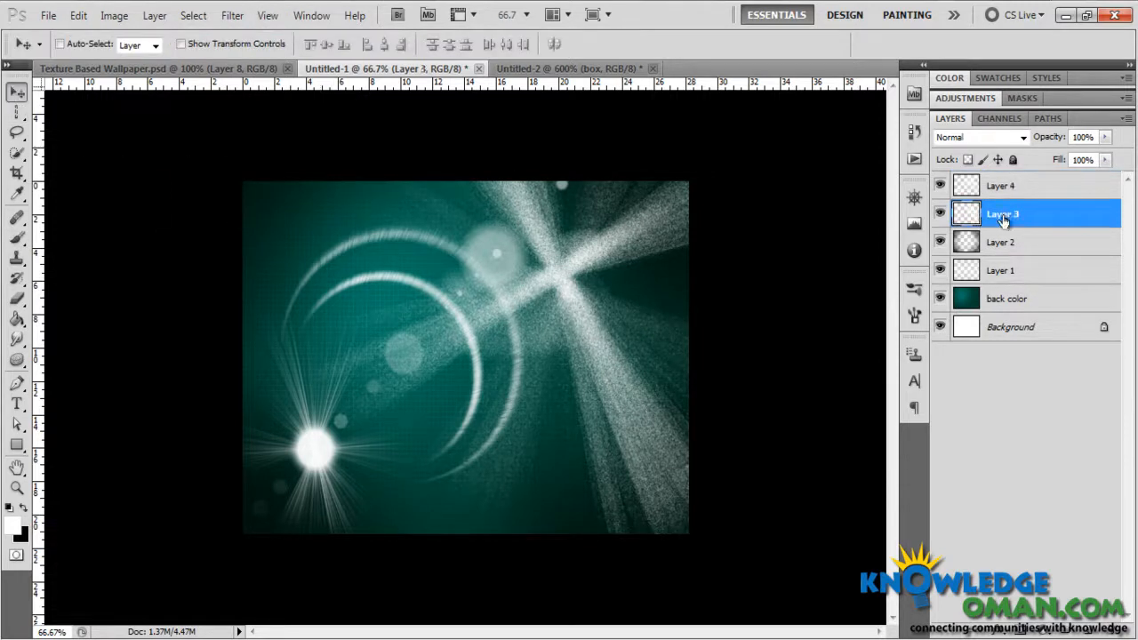
pyautogui.click(986, 139)
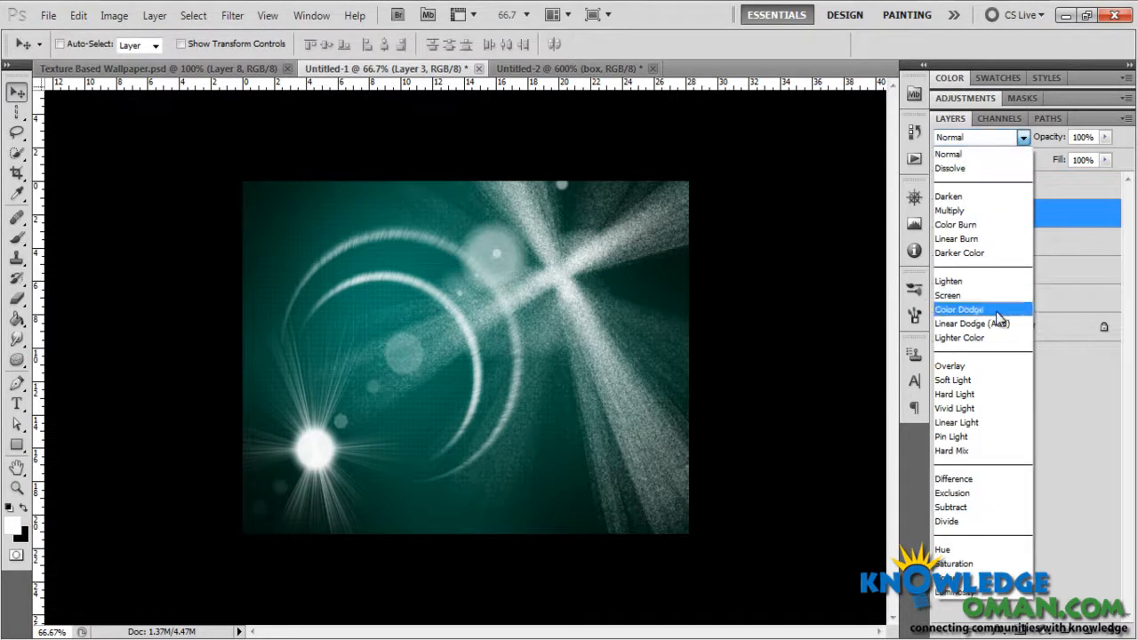
pyautogui.click(985, 380)
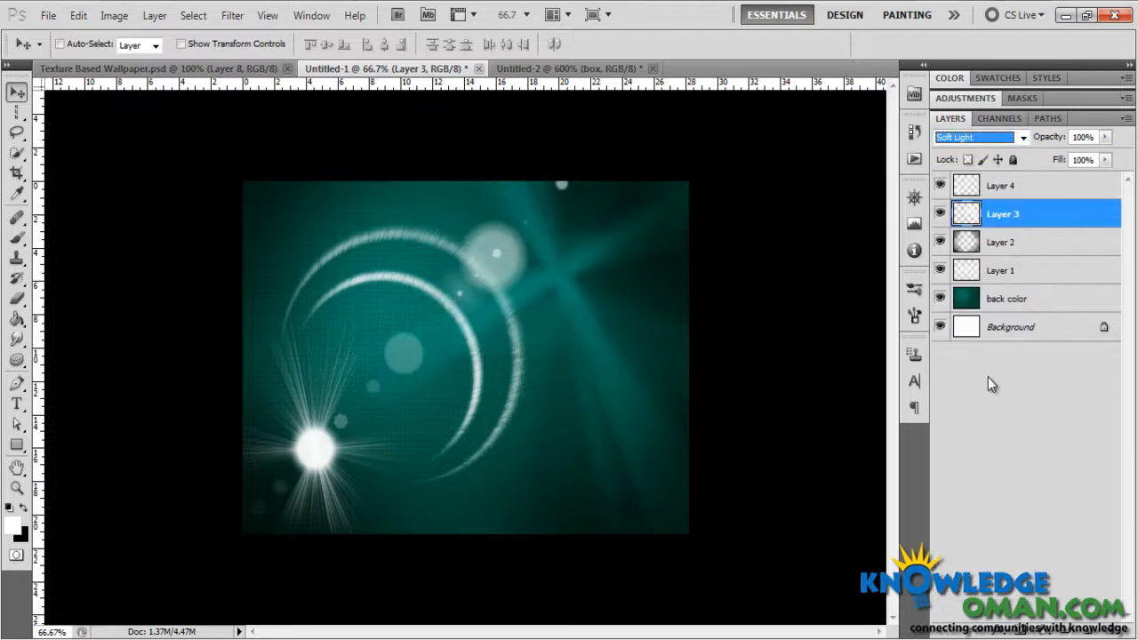
pyautogui.click(991, 186)
pyautogui.click(985, 136)
pyautogui.click(990, 362)
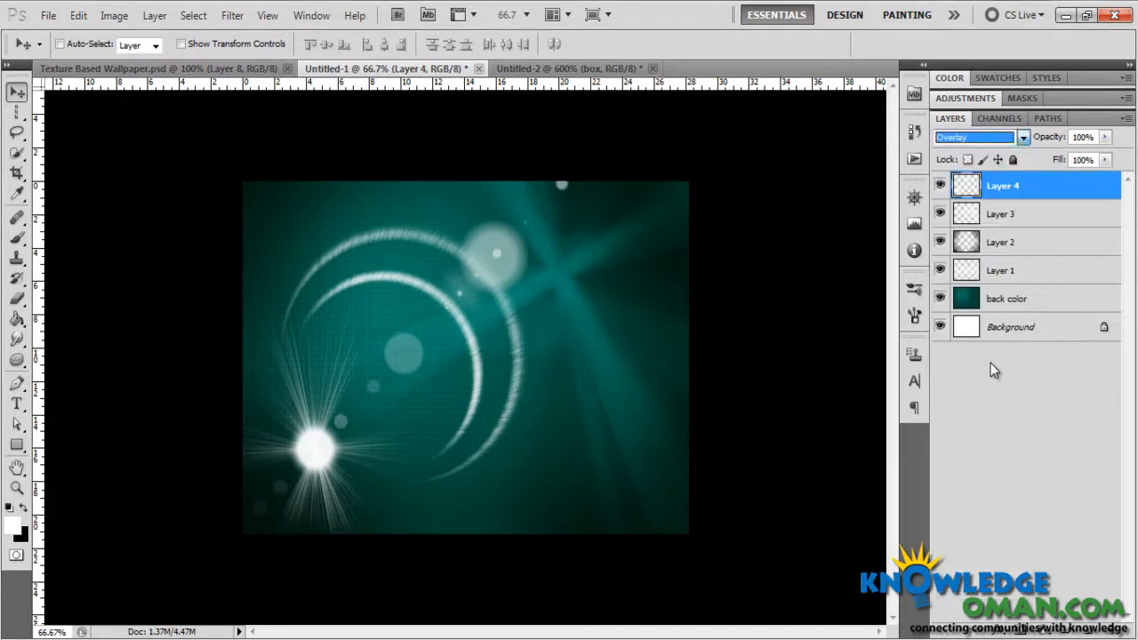
# Add an empty layer directly above Layer 3
pyautogui.click(1053, 216)
pyautogui.click(1098, 633)
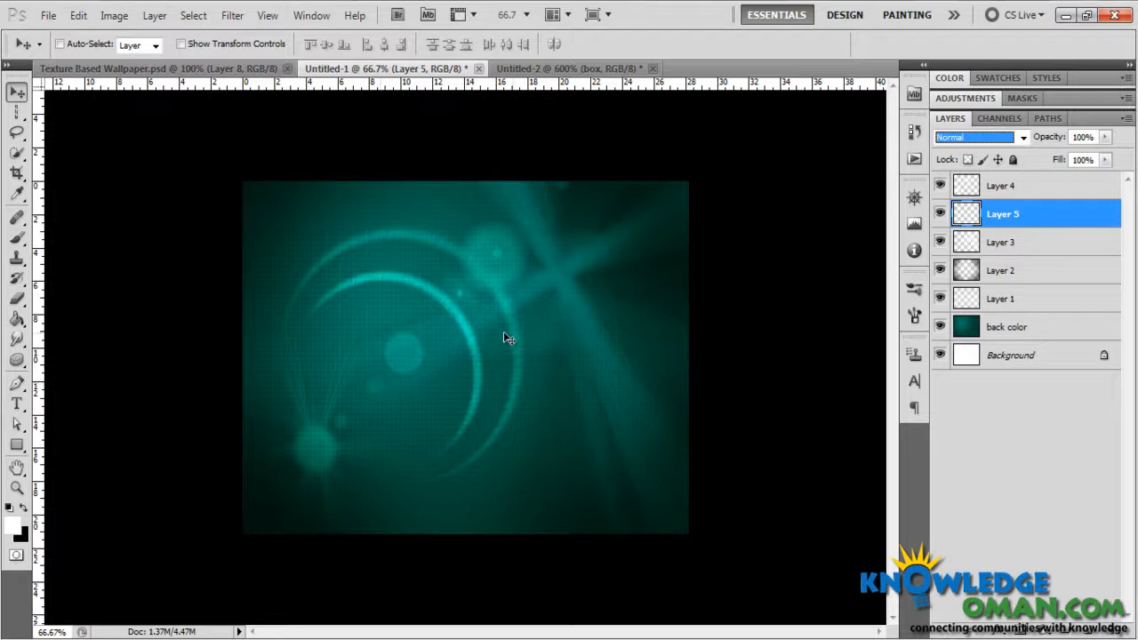
# Add the white 64 pt HeliosBlack text "knowledgeOman" above Layer 4 and move it to the middle of the canvas
pyautogui.click(1004, 188)
pyautogui.press('t')
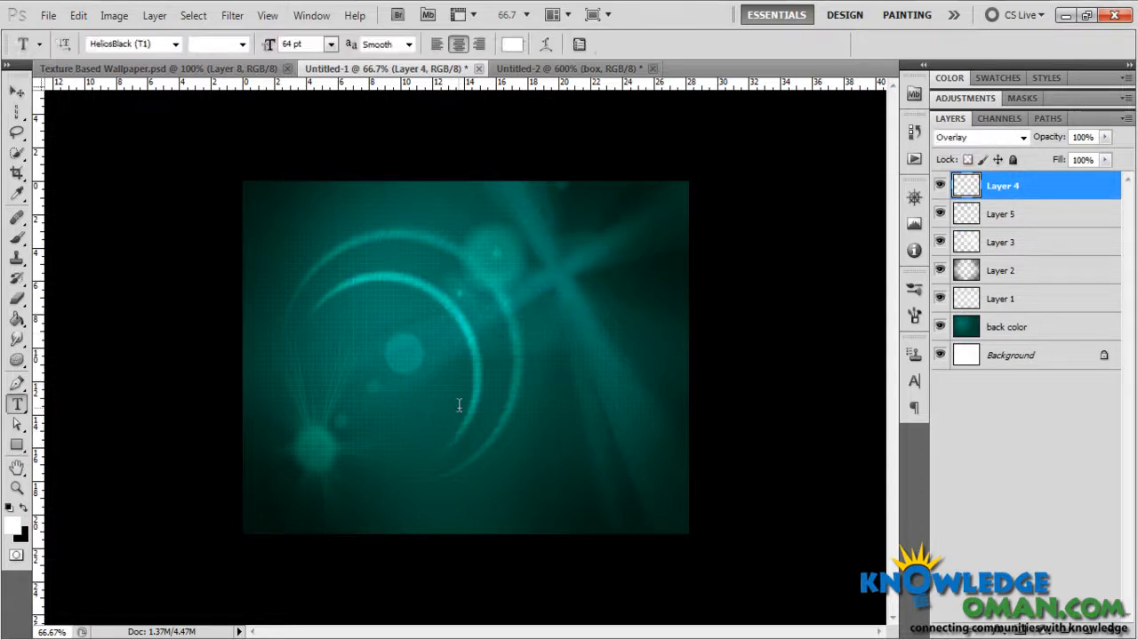
pyautogui.click(364, 396)
pyautogui.write('knowle')
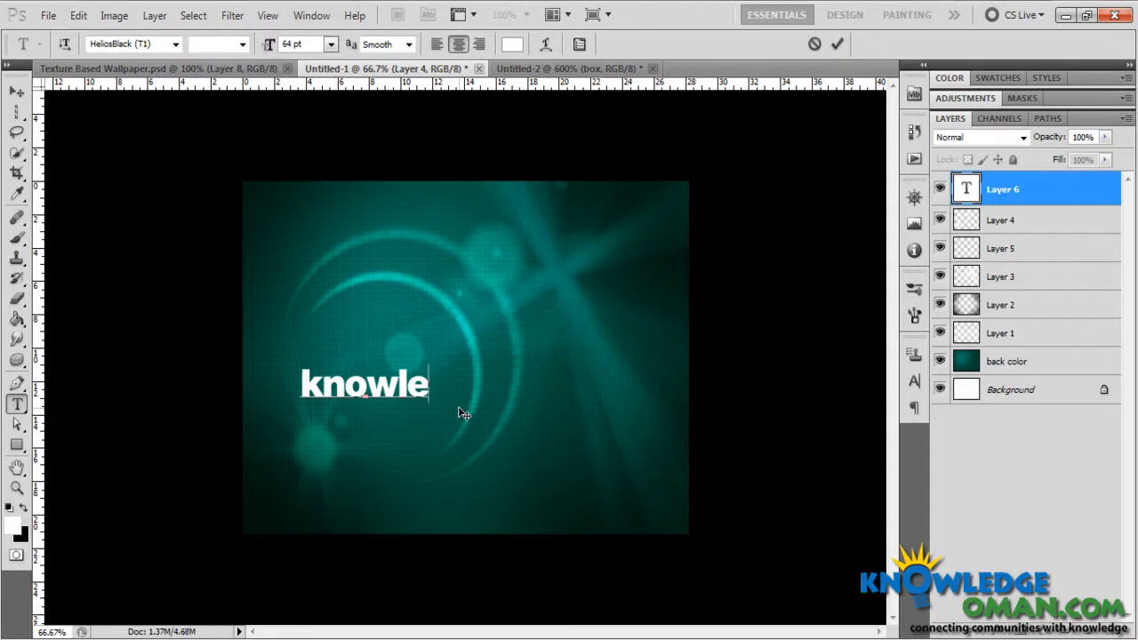
pyautogui.write('dge')
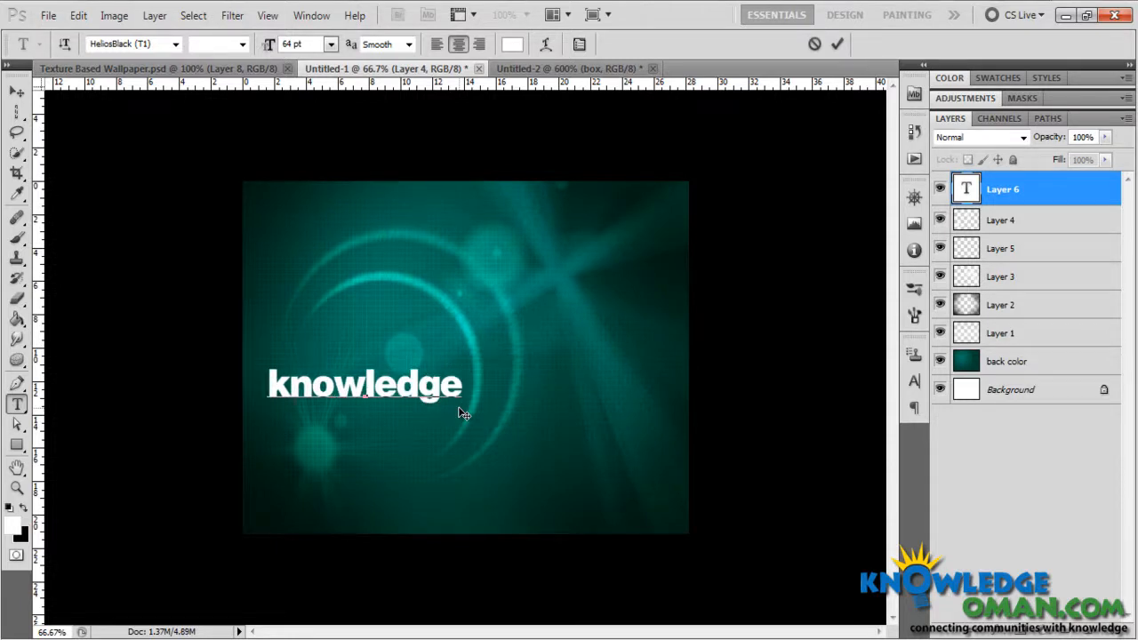
pyautogui.write('Oman')
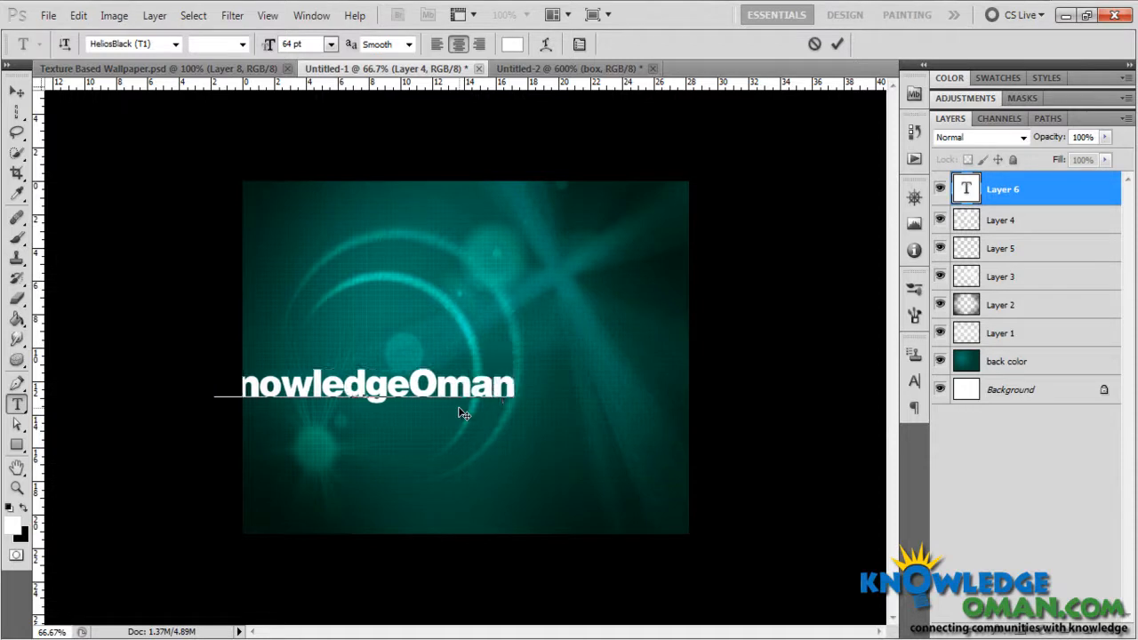
pyautogui.hotkey('ctrl', 'Return')
pyautogui.press('v')
pyautogui.moveTo(400, 406); pyautogui.dragTo(499, 396)
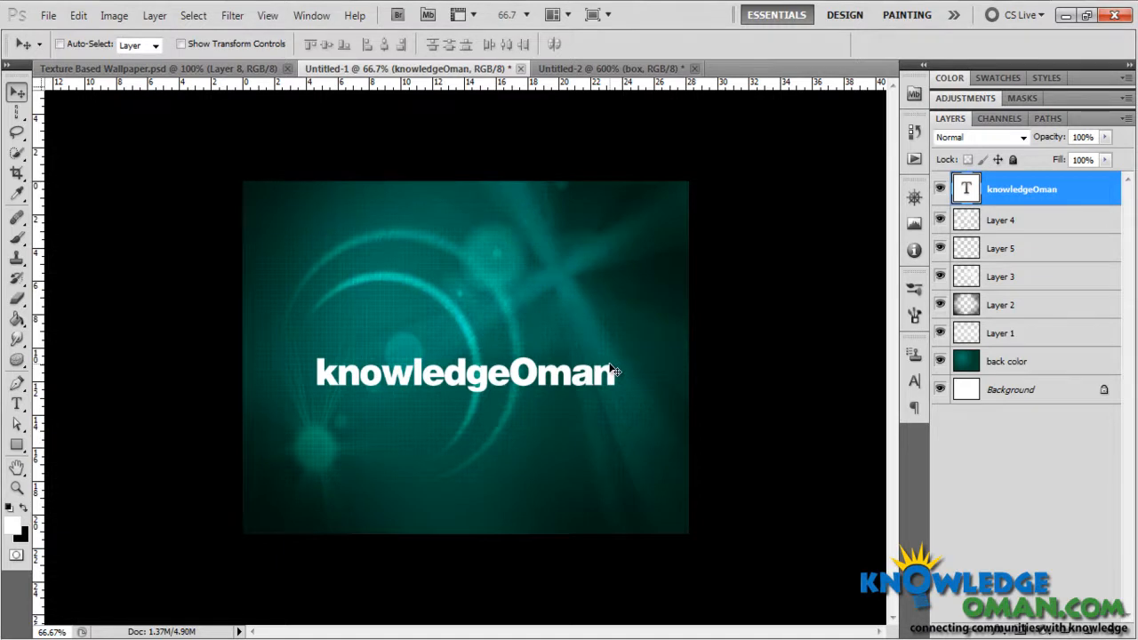
# Duplicate the knowledgeOman text layer and flip the copy vertically
pyautogui.hotkey('ctrl', '+')
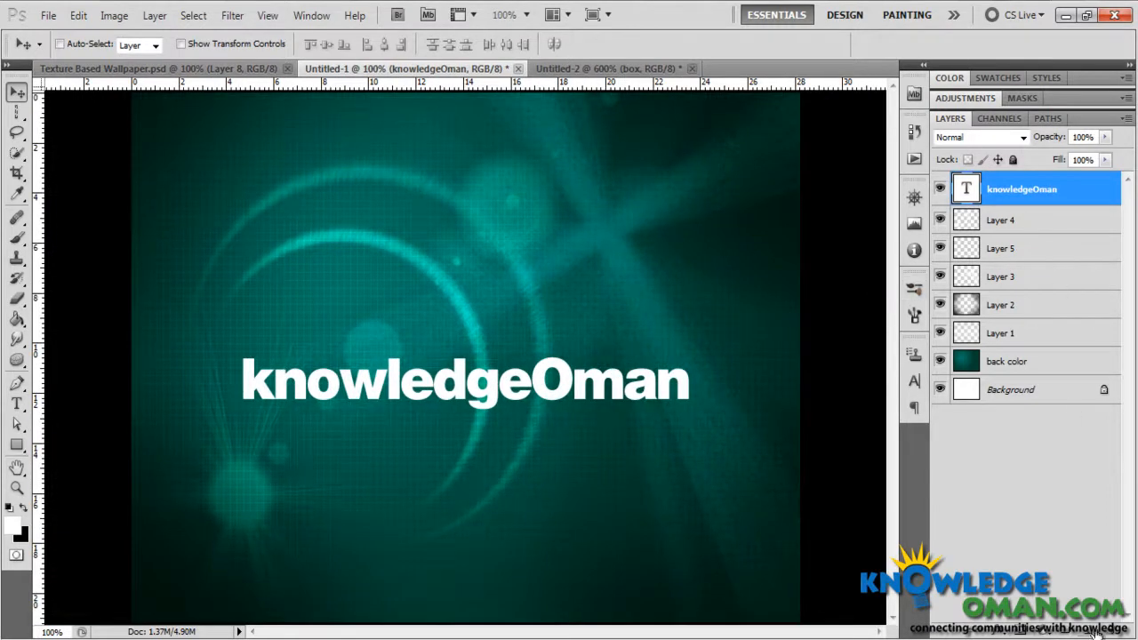
pyautogui.rightClick(1070, 188)
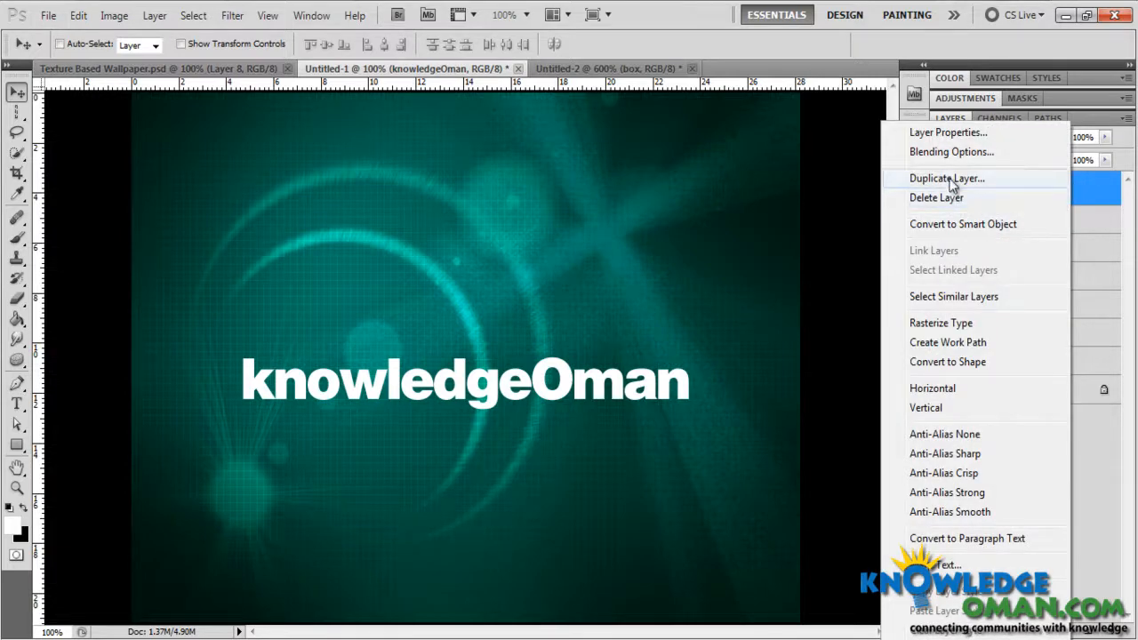
pyautogui.click(946, 178)
pyautogui.click(716, 199)
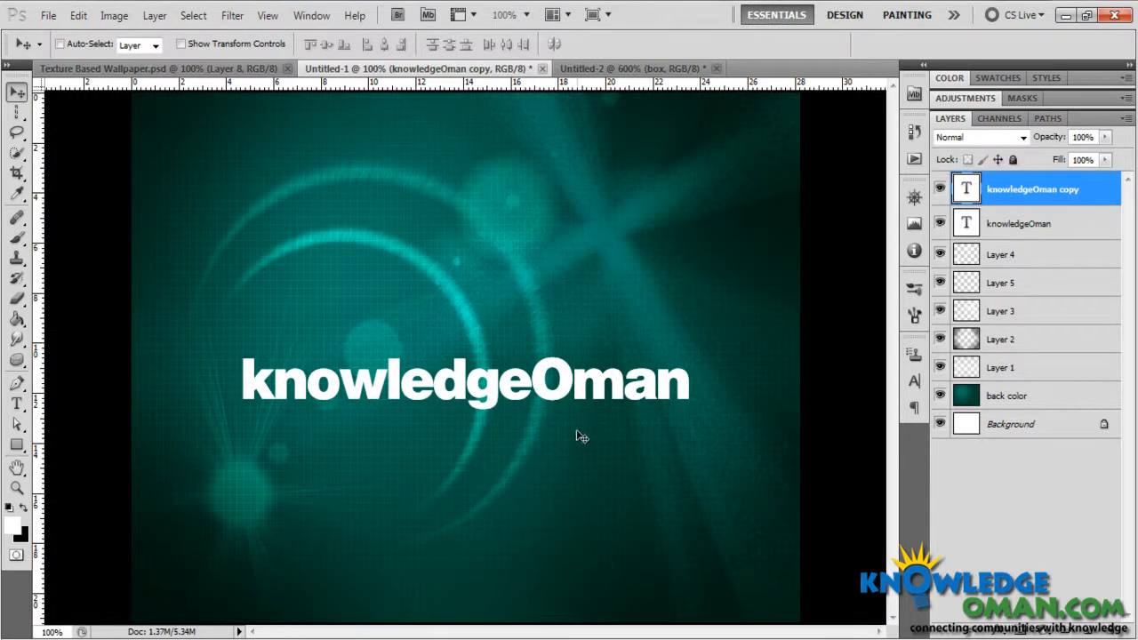
pyautogui.hotkey('ctrl', 't')
pyautogui.rightClick(494, 392)
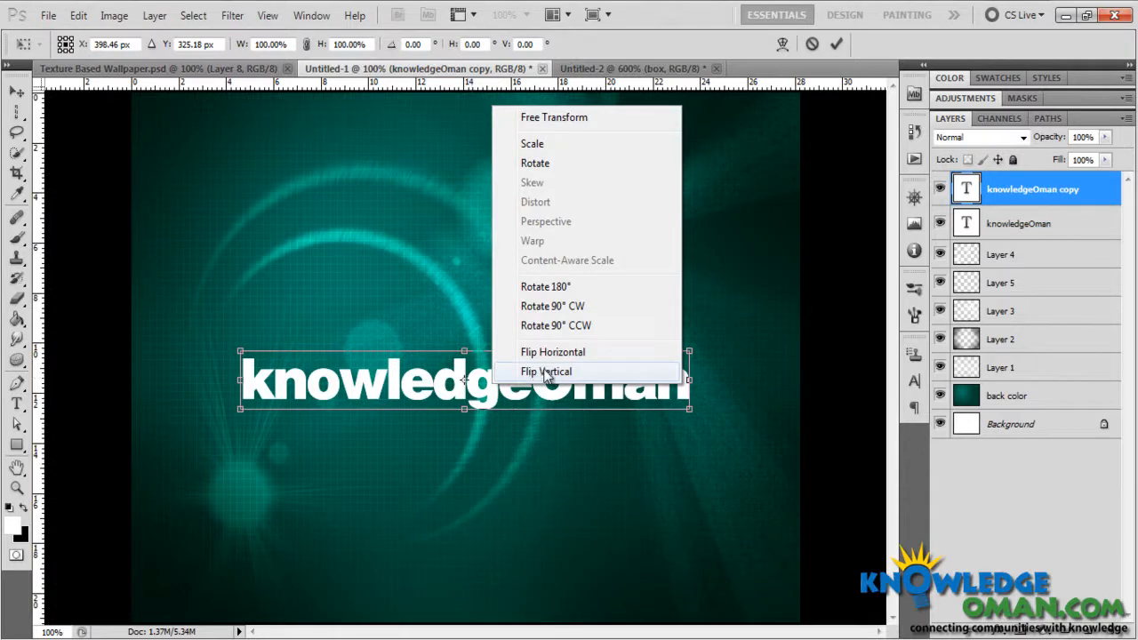
pyautogui.click(601, 382)
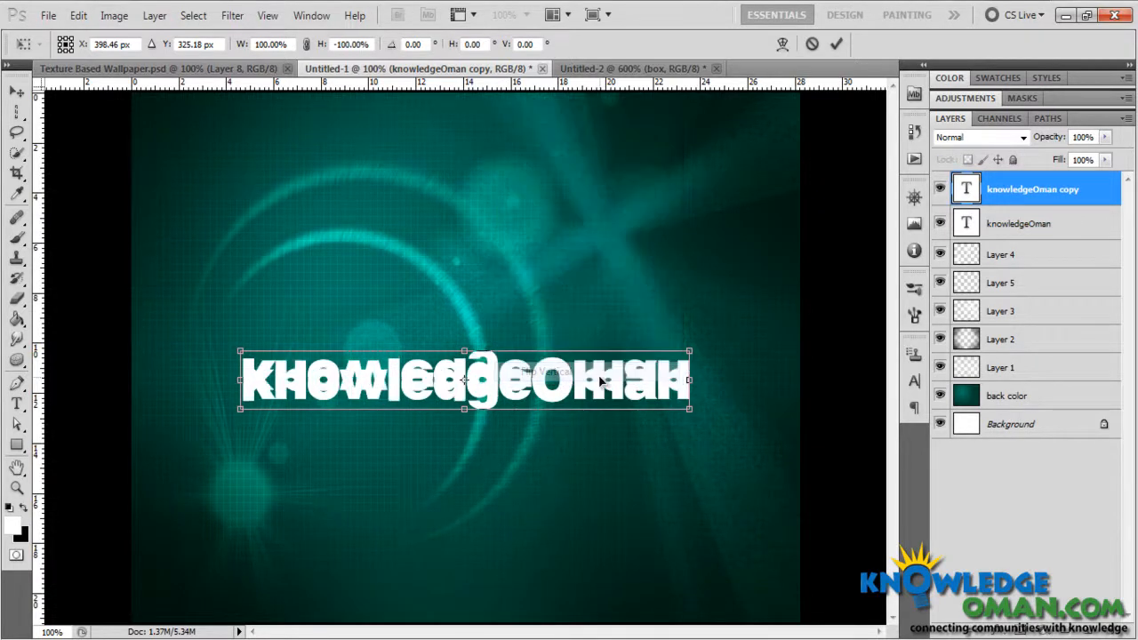
pyautogui.press('Return')
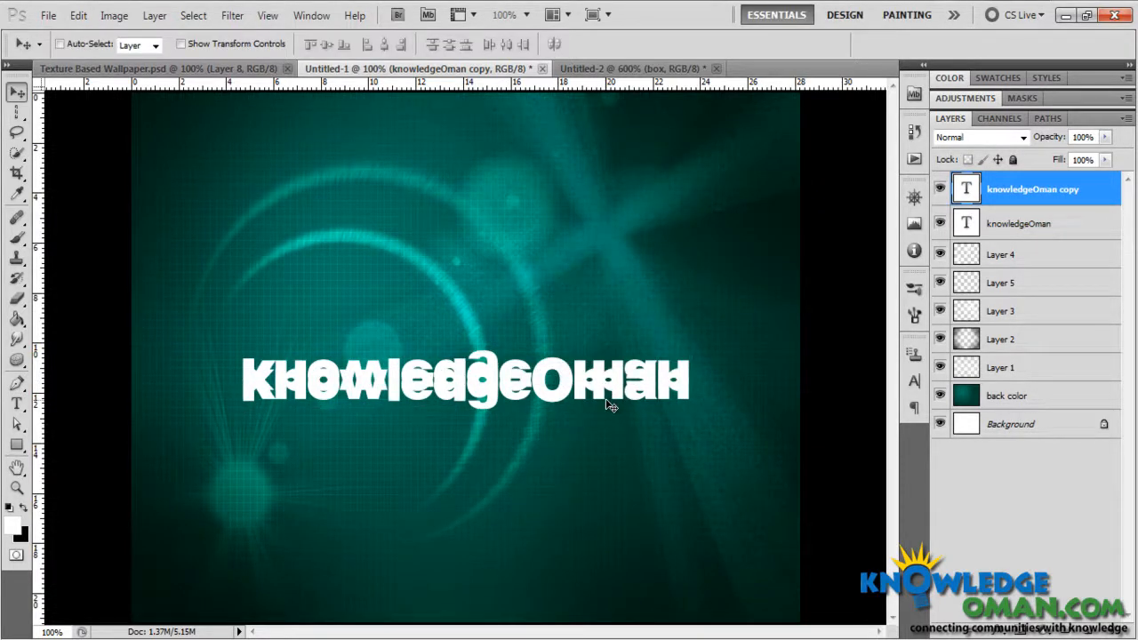
# Nudge the flipped text copy down until it sits just beneath the original text as a mirror image
pyautogui.hotkey('shift', 'Down')
pyautogui.hotkey('shift', 'Down')
pyautogui.hotkey('shift', 'Down')
pyautogui.hotkey('shift', 'Down')
pyautogui.hotkey('shift', 'Down')
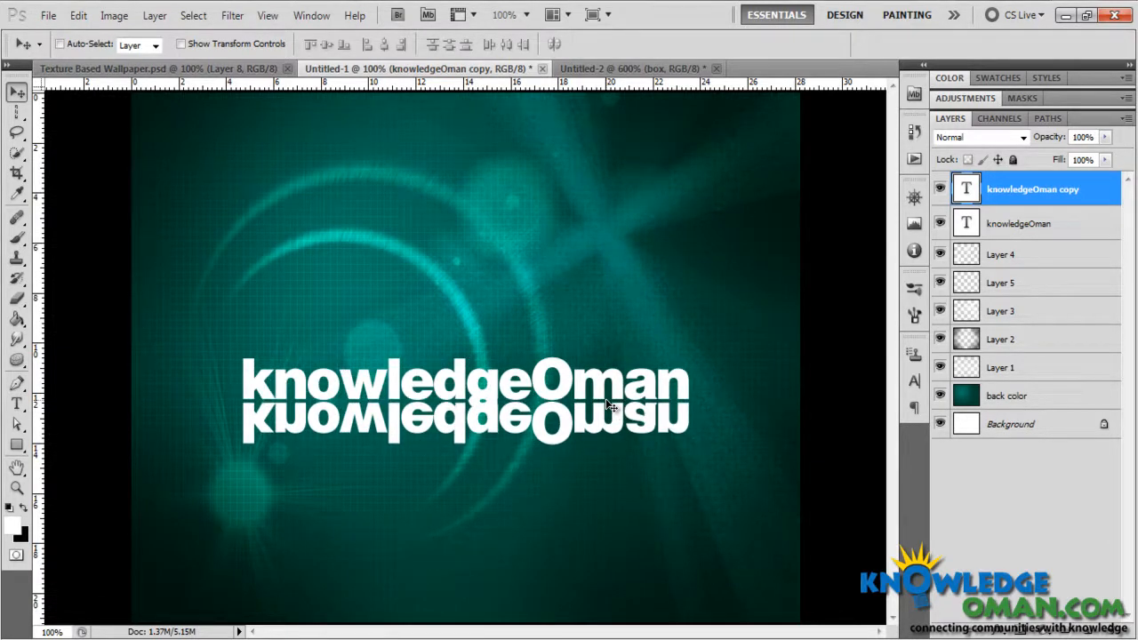
pyautogui.press('Up')
pyautogui.press('Up')
pyautogui.press('Up')
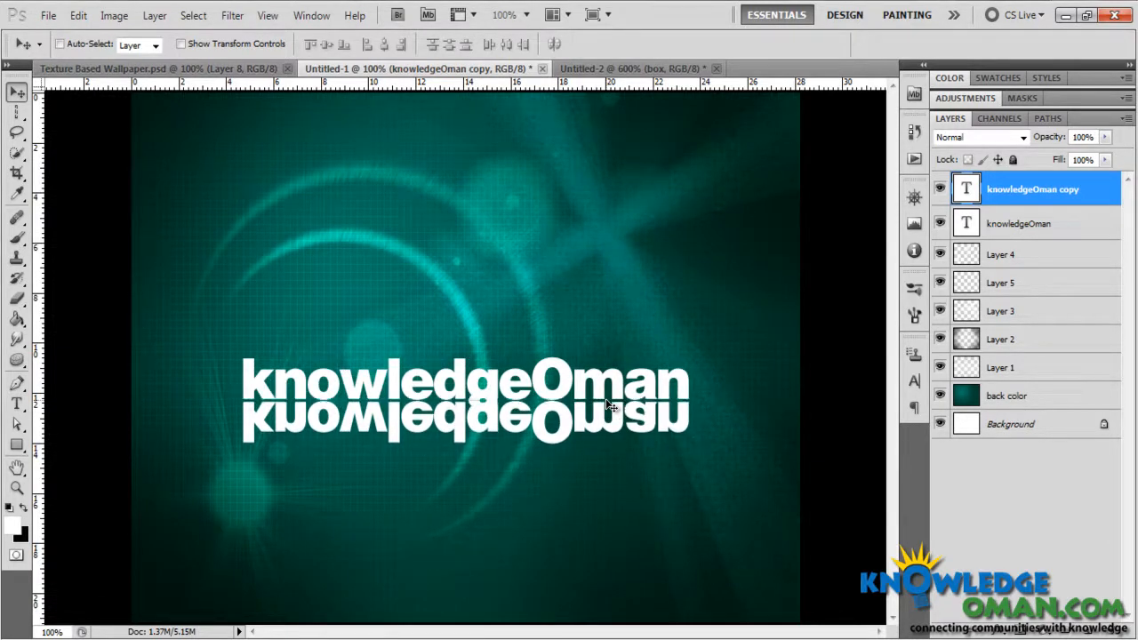
# Add a layer mask to the flipped text copy and set up the Gradient tool with the black-to-white gradient
pyautogui.click(1021, 629)
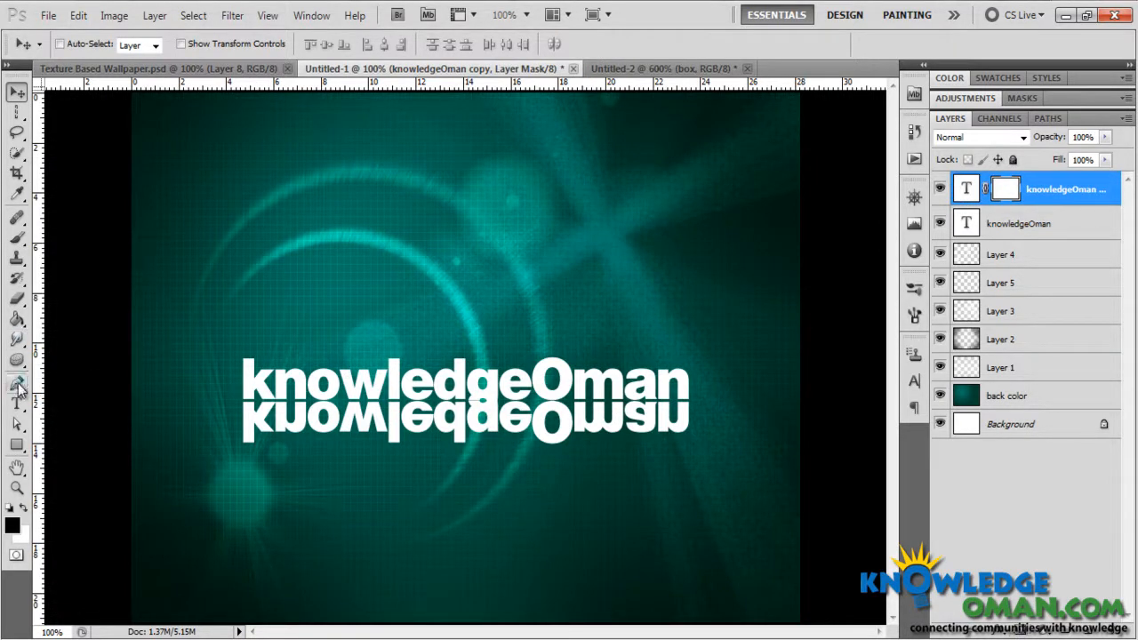
pyautogui.click(17, 318)
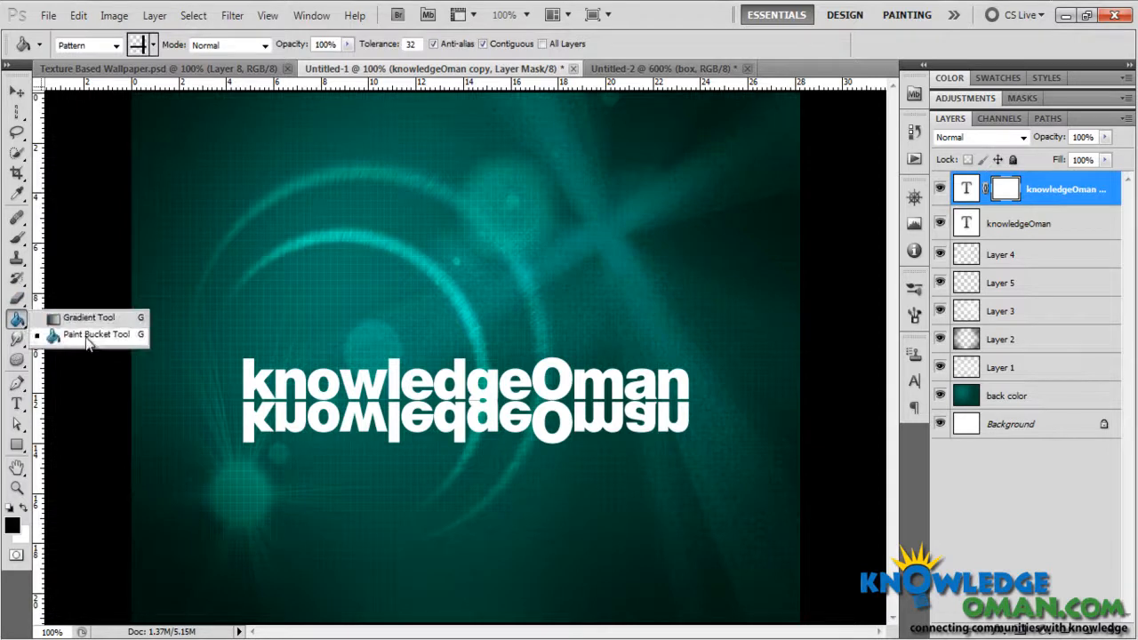
pyautogui.click(98, 320)
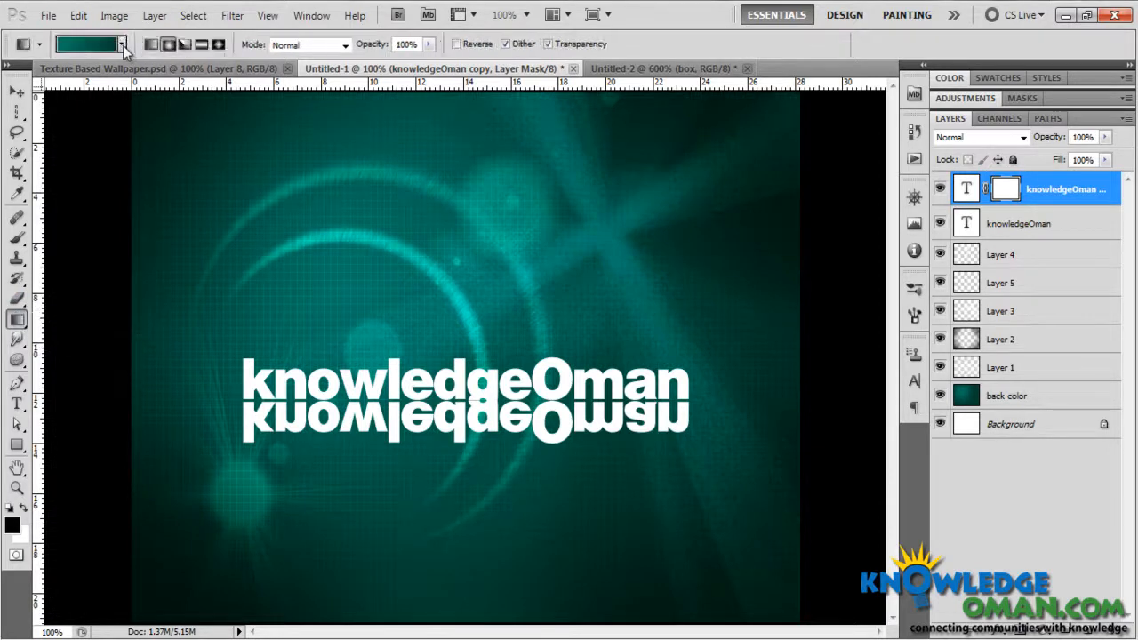
pyautogui.click(122, 45)
pyautogui.scroll(4, 103, 129)
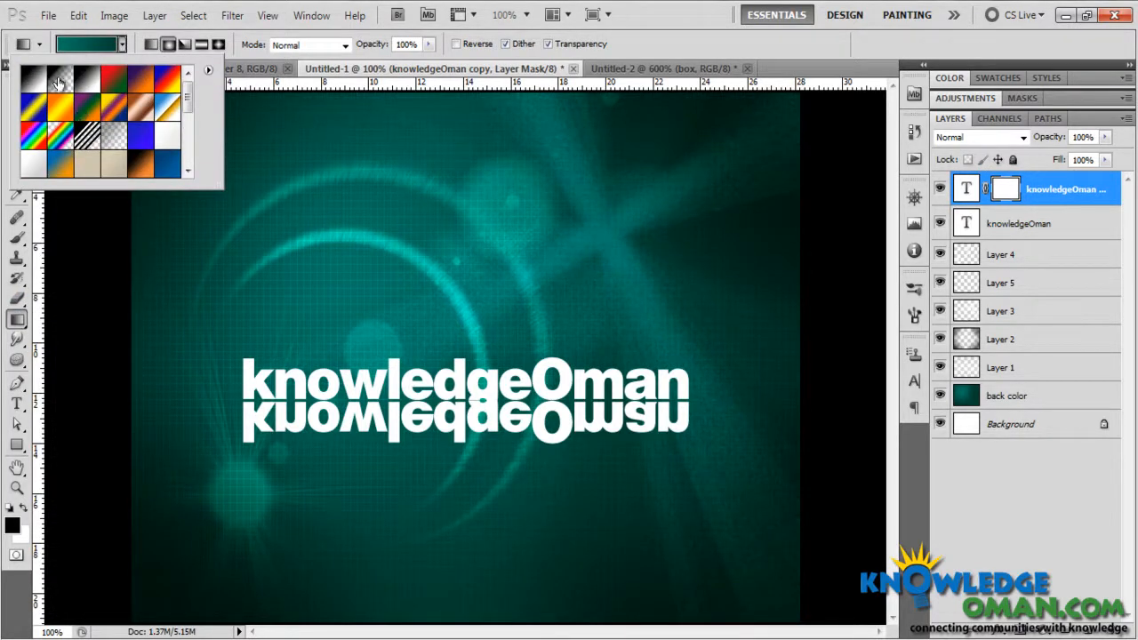
pyautogui.click(42, 84)
pyautogui.click(671, 51)
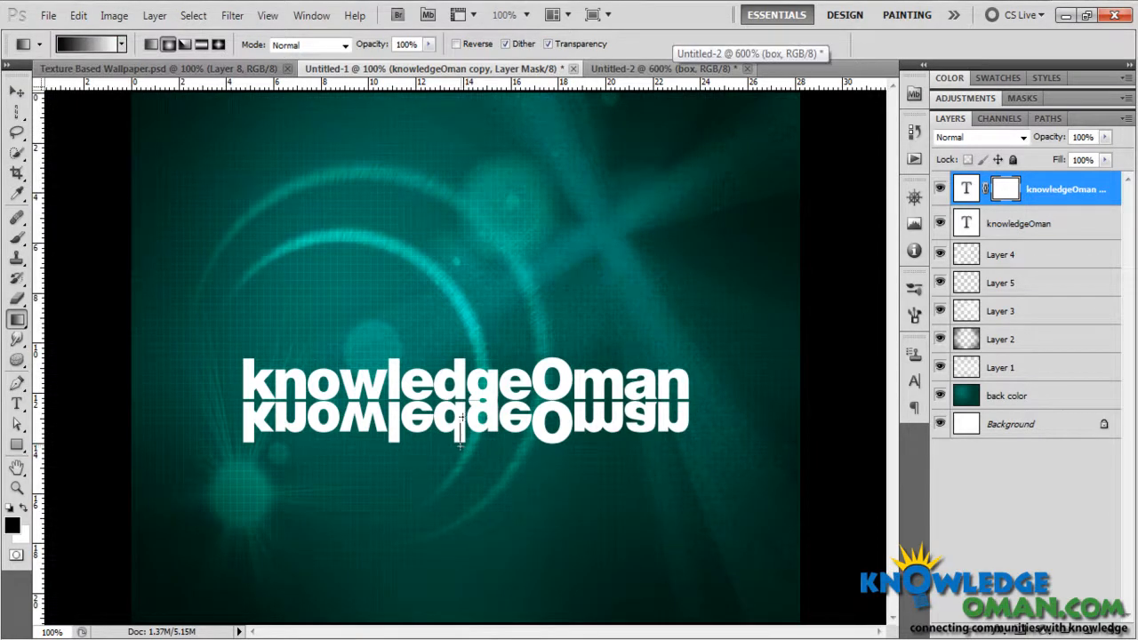
# Undo the trial radial gradient and fade the reflection towards its lower edge with a vertical linear gradient on the mask
pyautogui.moveTo(462, 395); pyautogui.dragTo(462, 395)
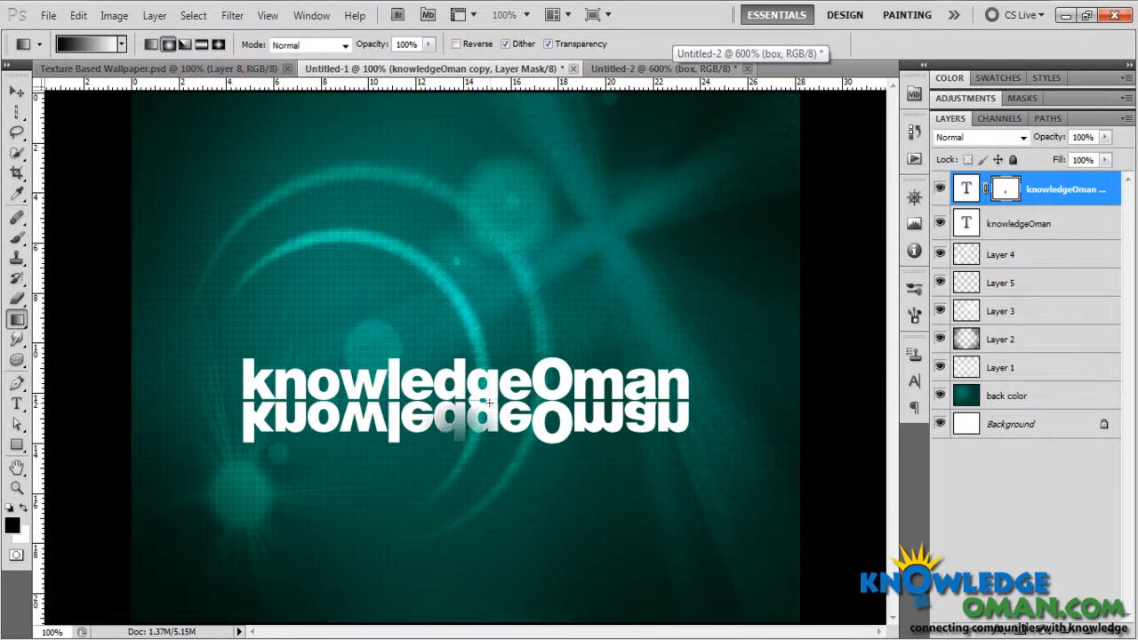
pyautogui.hotkey('ctrl', 'z')
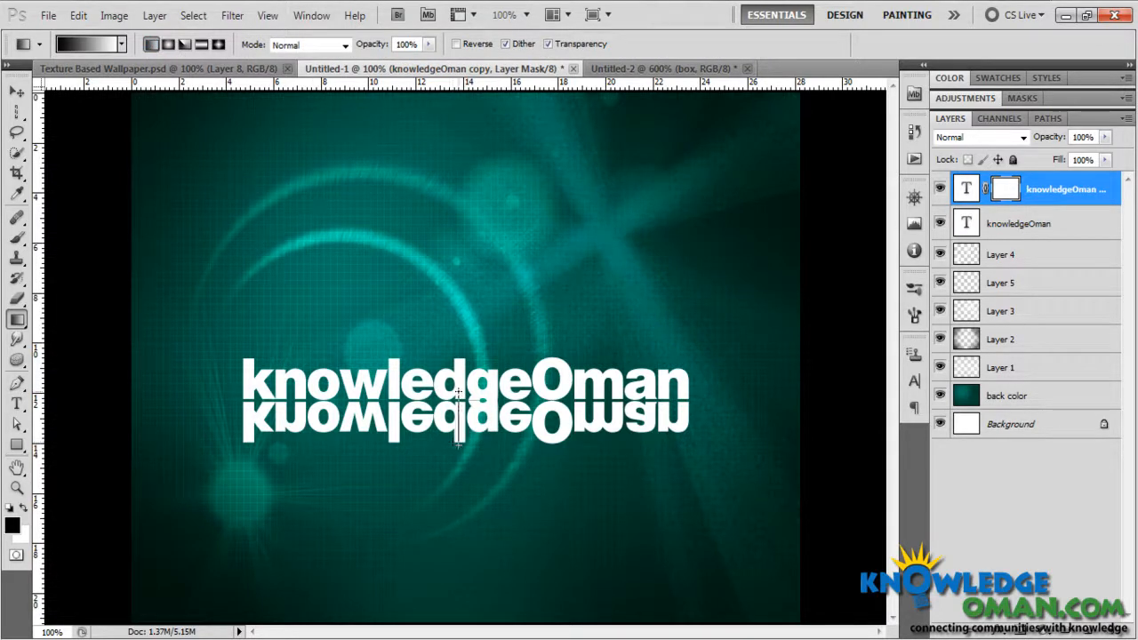
pyautogui.moveTo(459, 445); pyautogui.dragTo(459, 445)
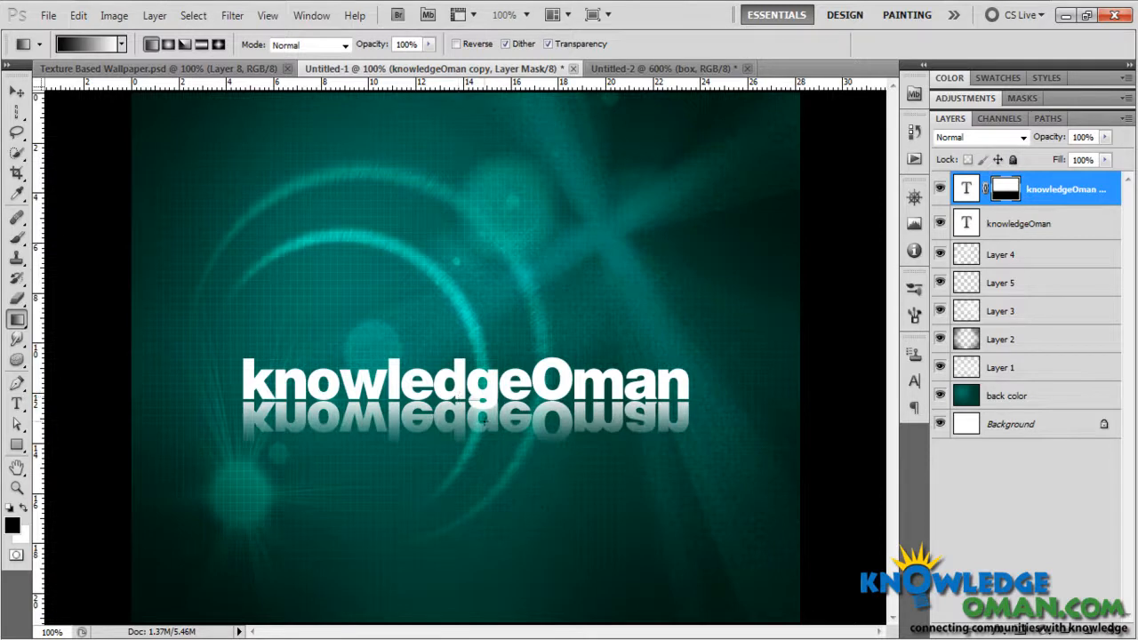
# Set the reflected text layer's opacity to 20% and its blend mode to Soft Light
pyautogui.press('v')
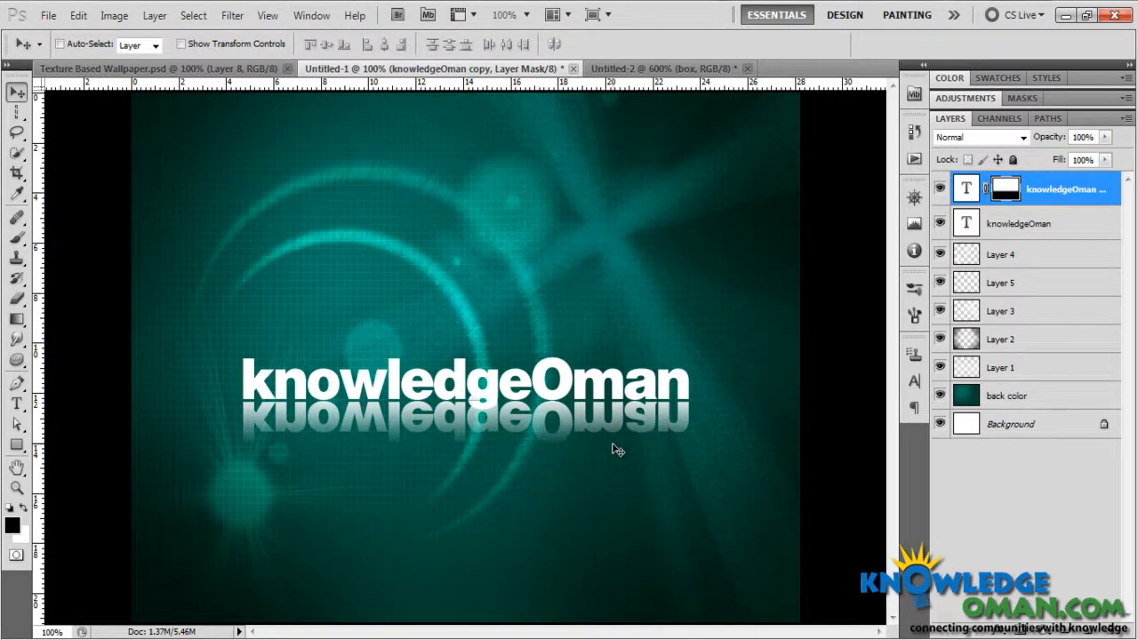
pyautogui.click(1105, 137)
pyautogui.click(1062, 140)
pyautogui.click(558, 383)
pyautogui.press('2')
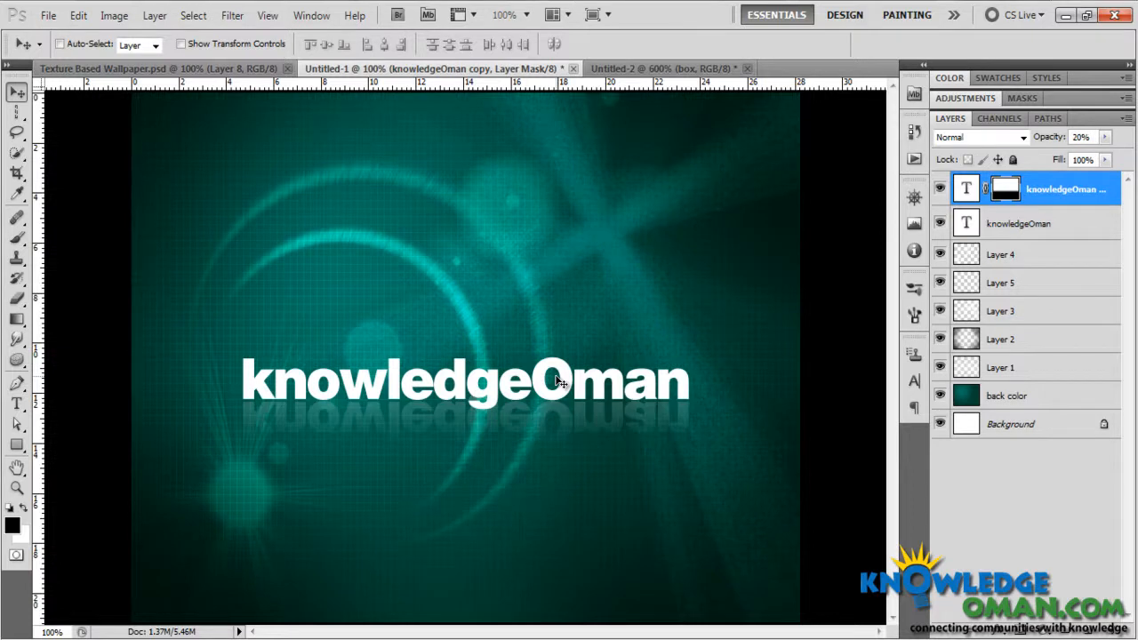
pyautogui.click(982, 138)
pyautogui.click(976, 380)
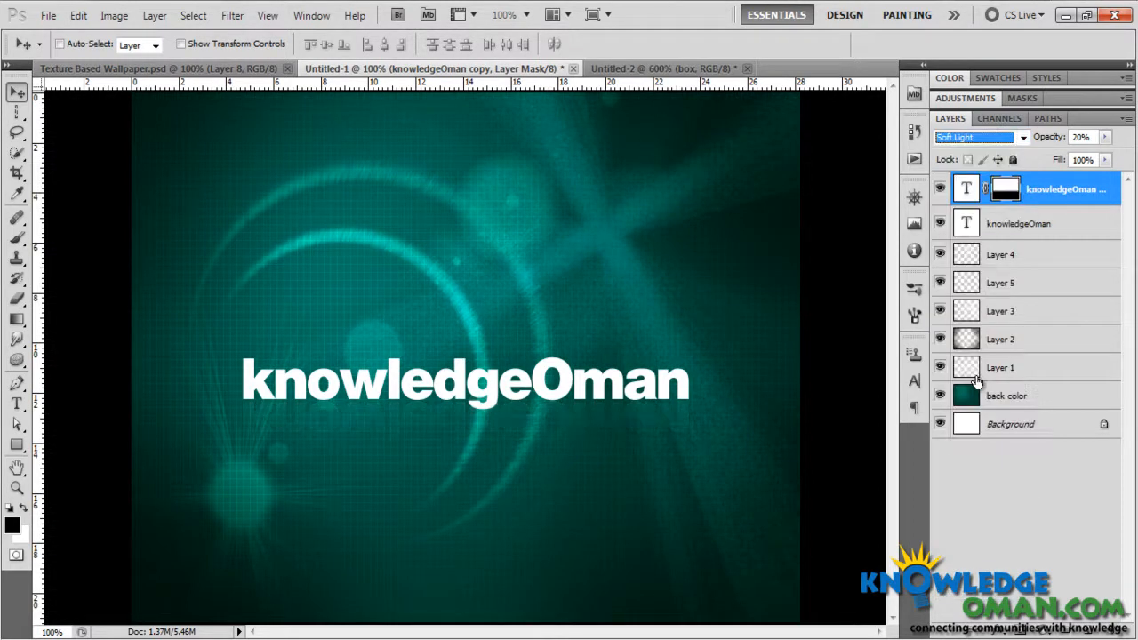
# Change the reflected text layer's blend mode to Overlay and set its opacity to 60%
pyautogui.click(744, 299)
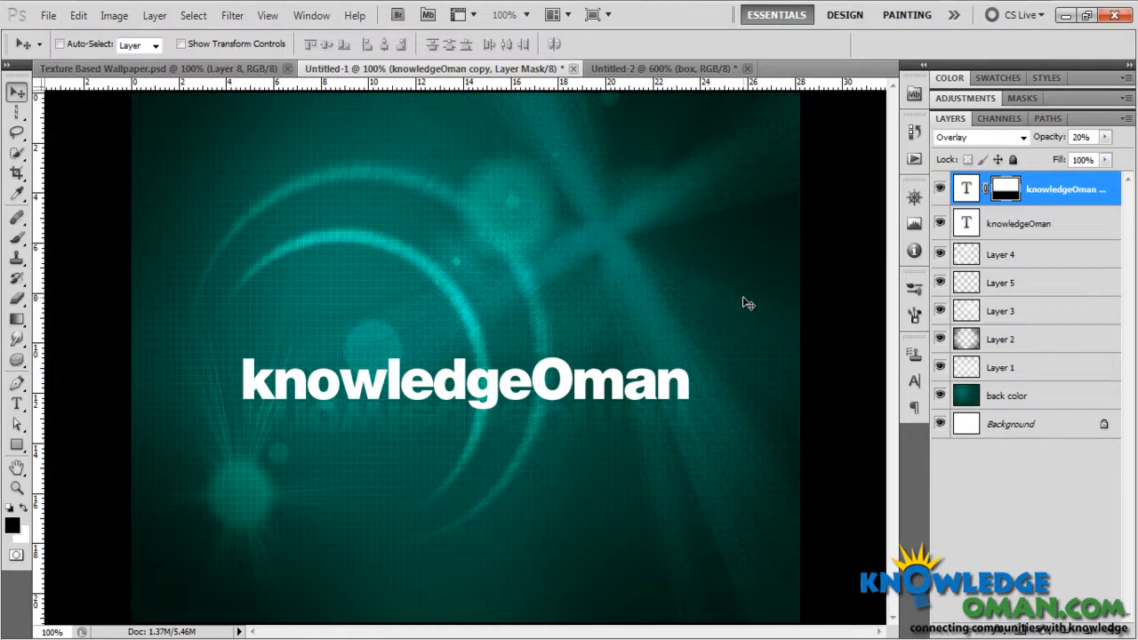
pyautogui.press('8')
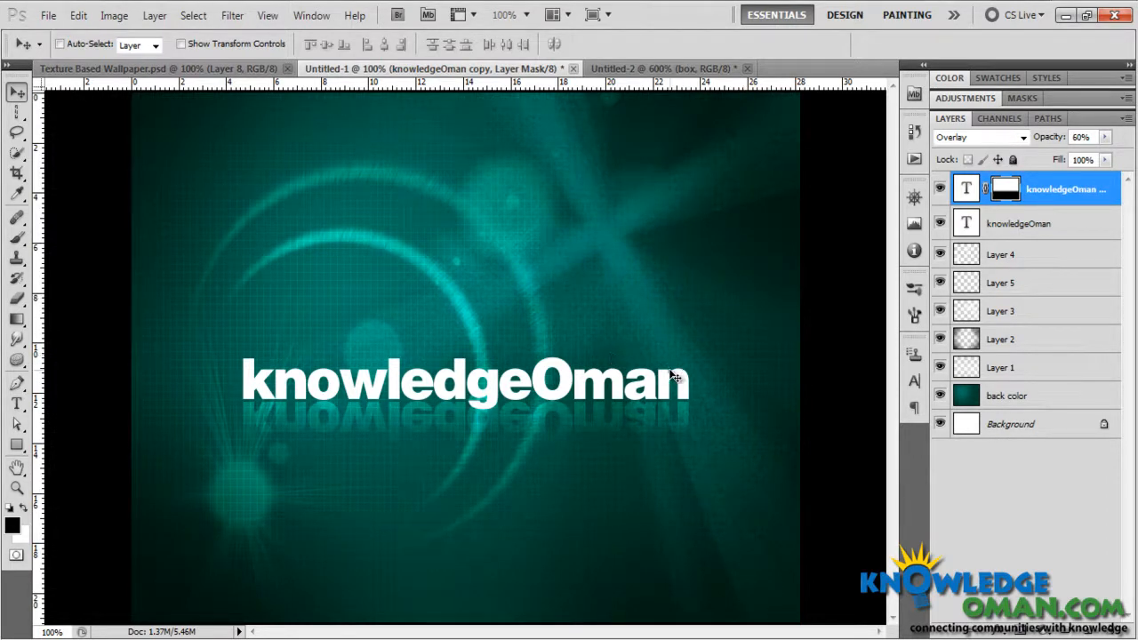
pyautogui.hotkey('ctrl', '-')
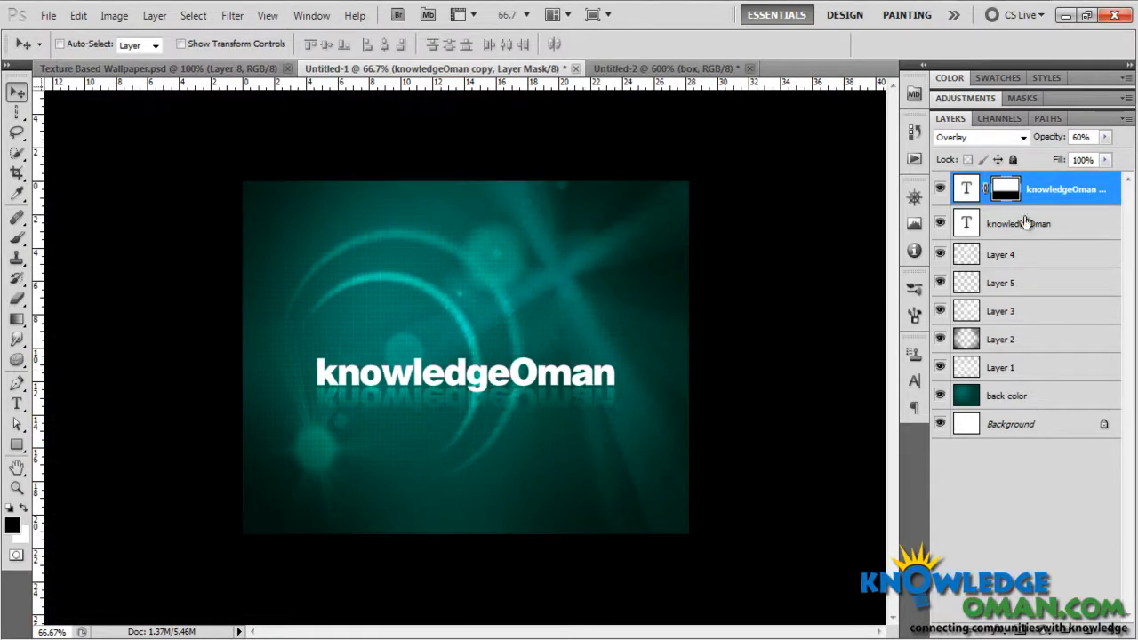
# Review the reference document Texture Based Wallpaper.psd and the grid pattern document, and return to the wallpaper
pyautogui.click(1066, 224)
pyautogui.click(1101, 191)
pyautogui.click(250, 76)
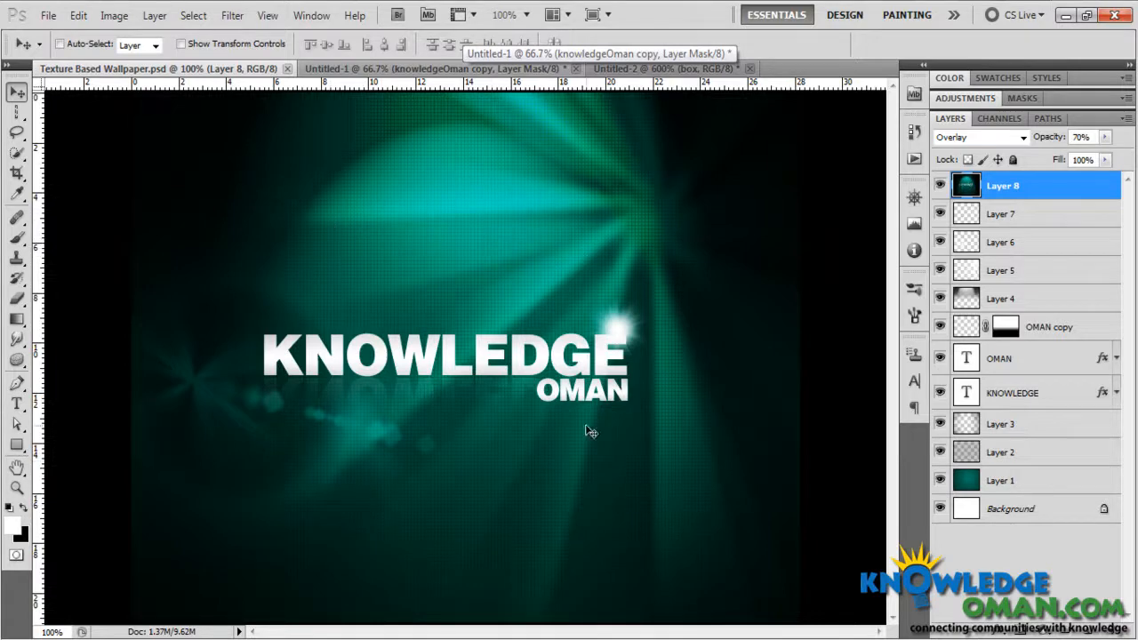
pyautogui.click(633, 75)
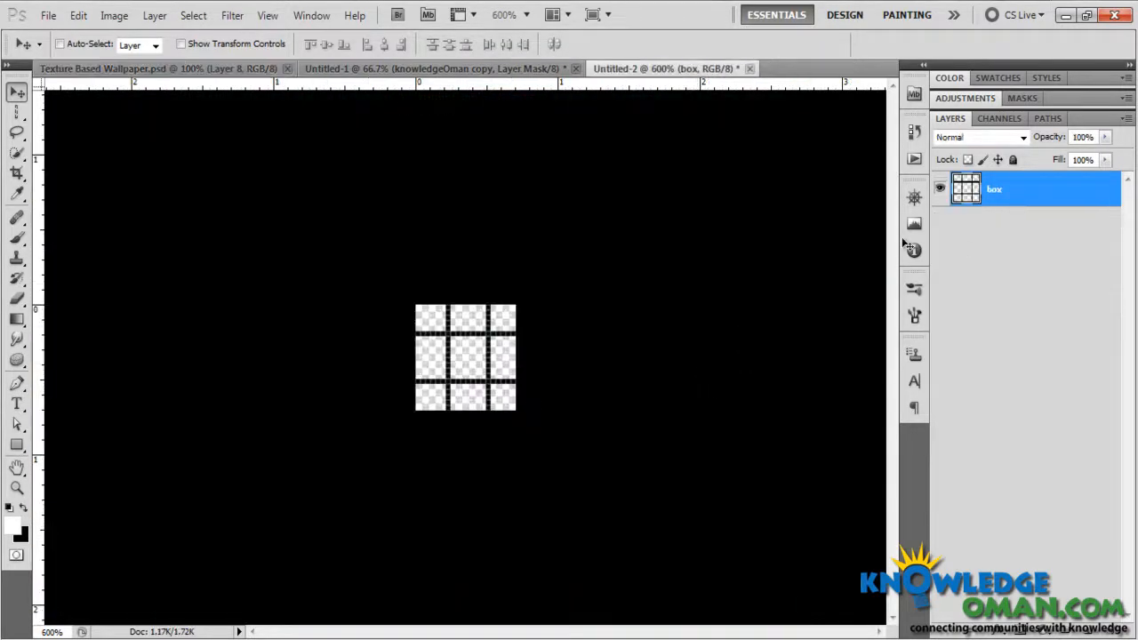
pyautogui.click(450, 71)
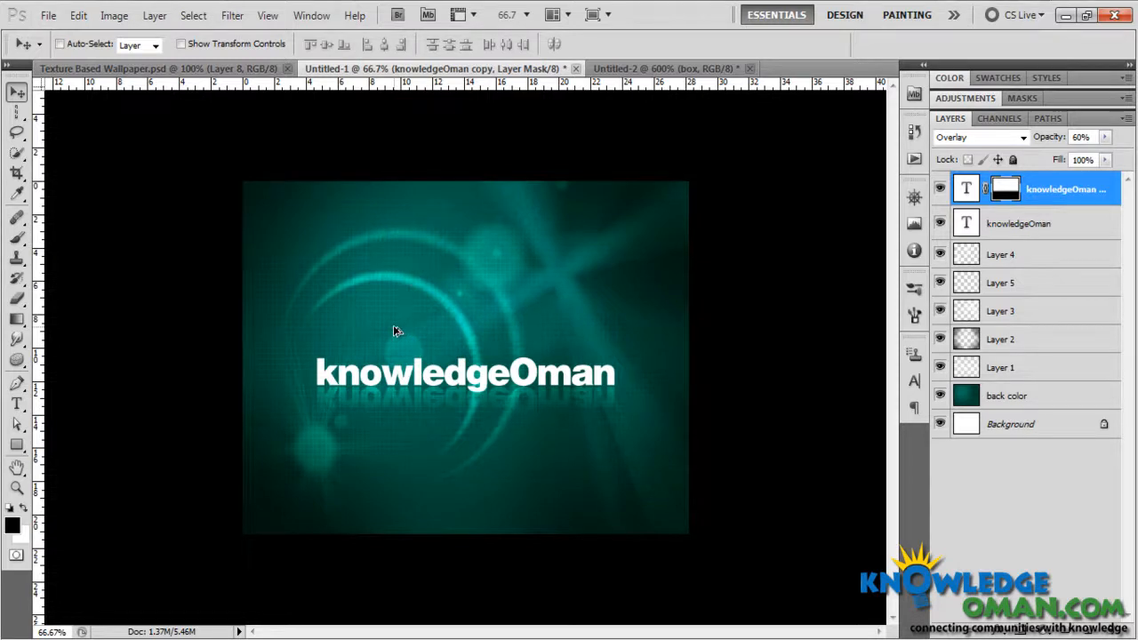
# Stamp all visible layers into a new merged layer at the top of the stack and duplicate that layer
pyautogui.hotkey('ctrl', 'alt', 'shift', 'e')
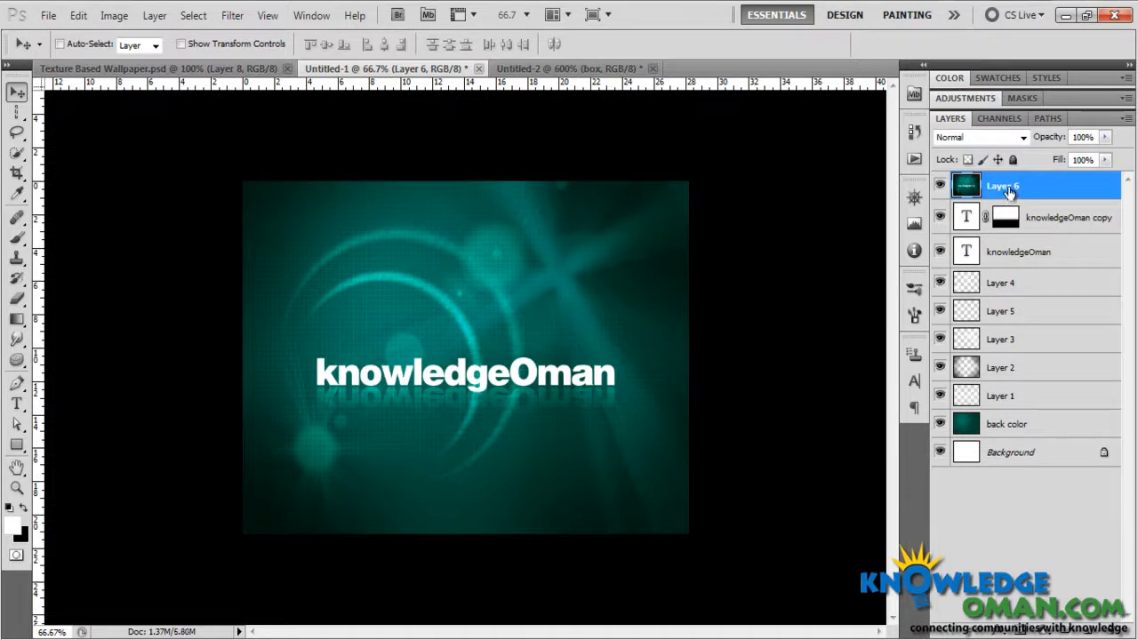
pyautogui.moveTo(503, 277); pyautogui.dragTo(505, 345)
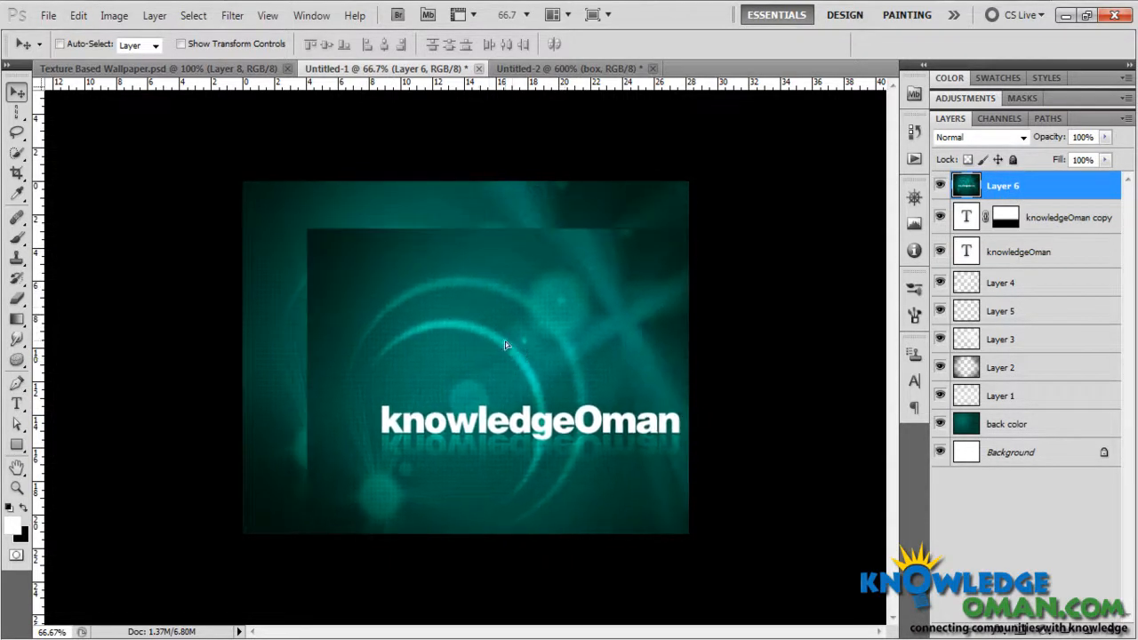
pyautogui.hotkey('ctrl', 'z')
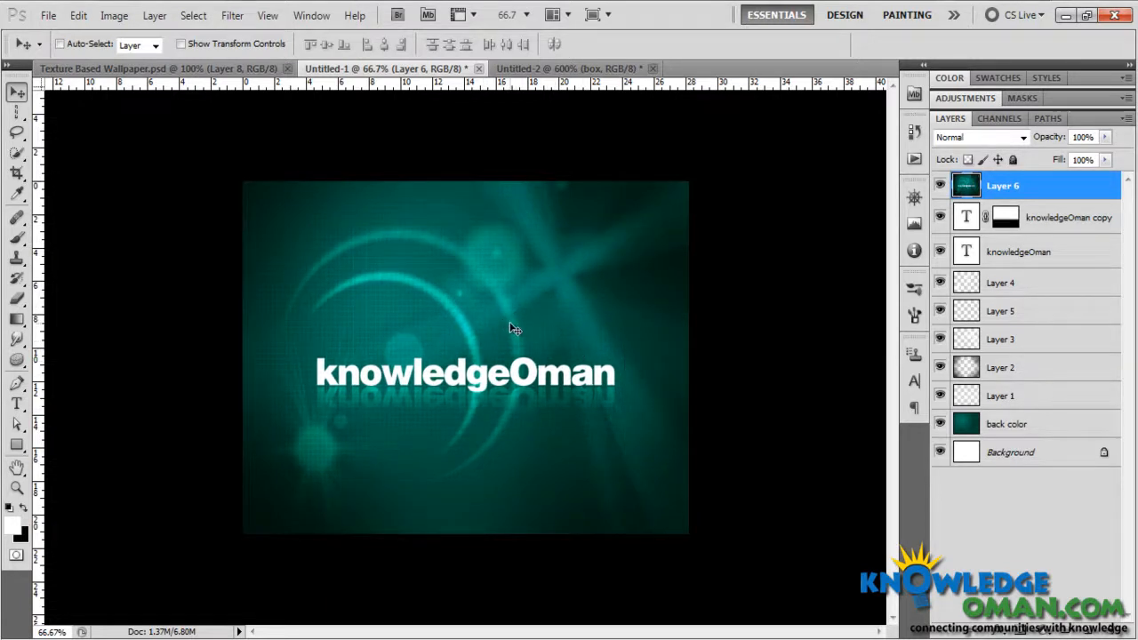
pyautogui.hotkey('ctrl', 'j')
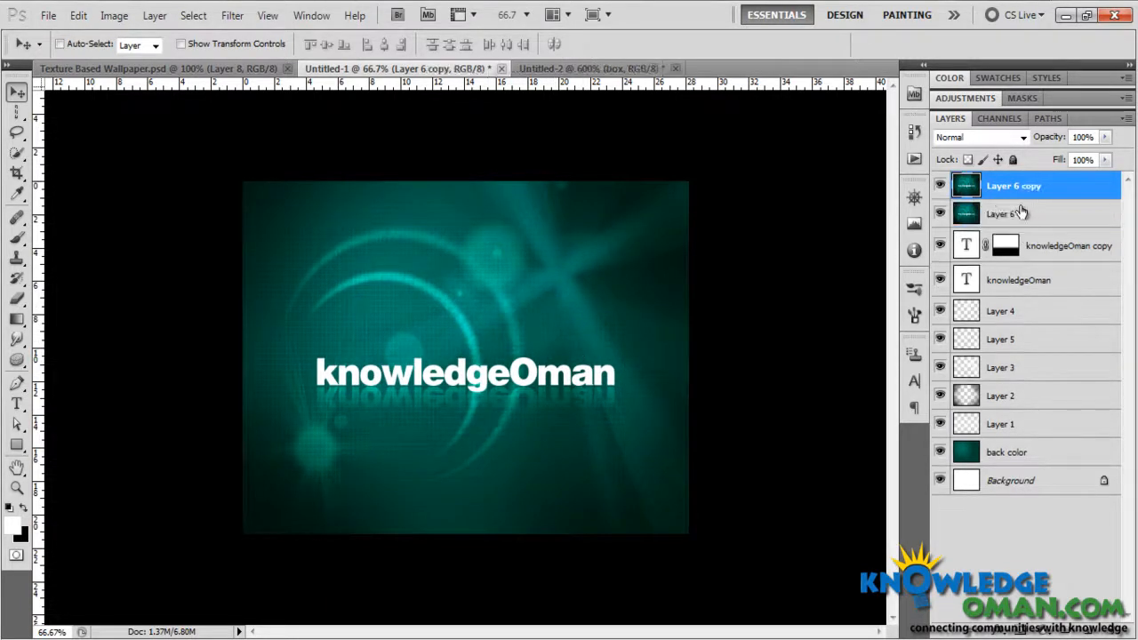
# Apply a slight Gaussian Blur to the duplicate of the merged layer, keeping the text readable
pyautogui.click(235, 24)
pyautogui.moveTo(258, 180)
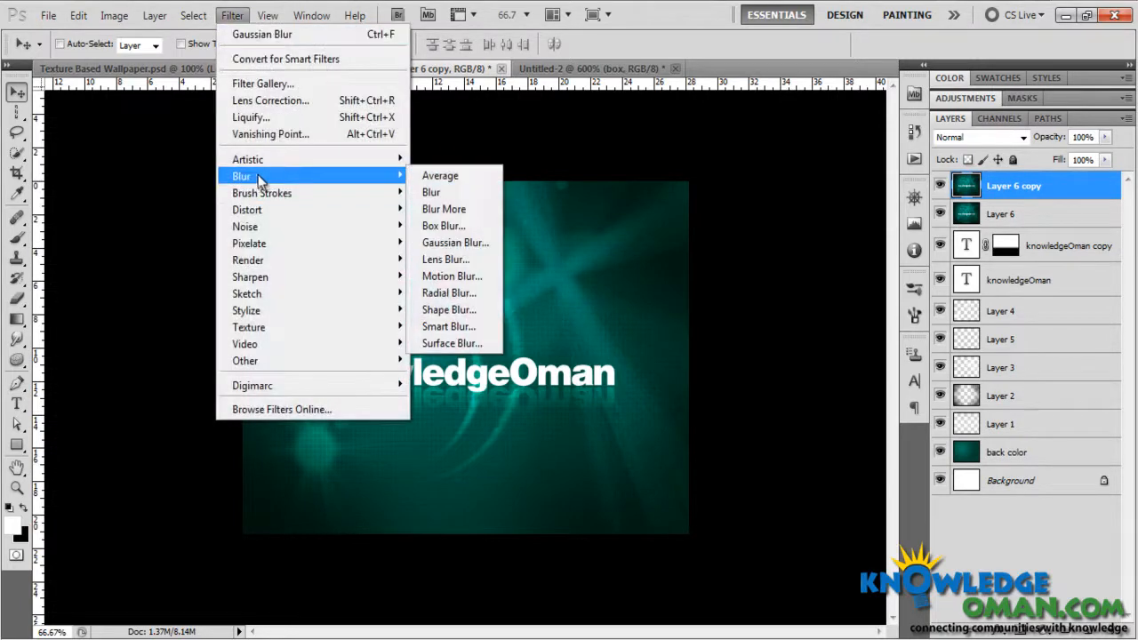
pyautogui.click(471, 243)
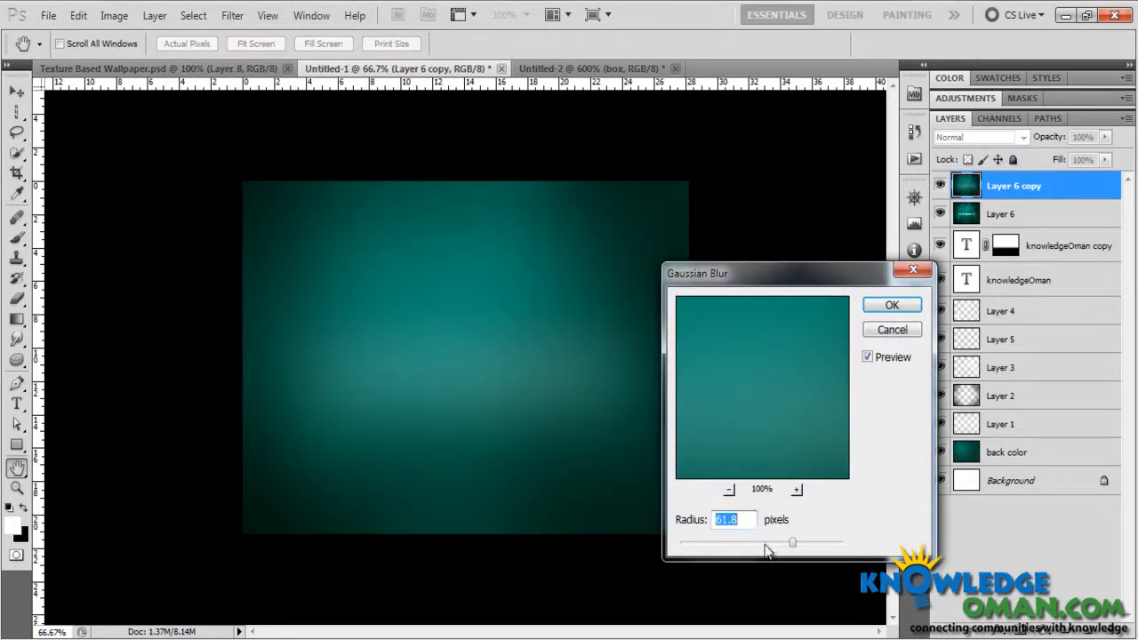
pyautogui.moveTo(753, 546); pyautogui.dragTo(705, 544)
pyautogui.click(709, 545)
pyautogui.click(897, 305)
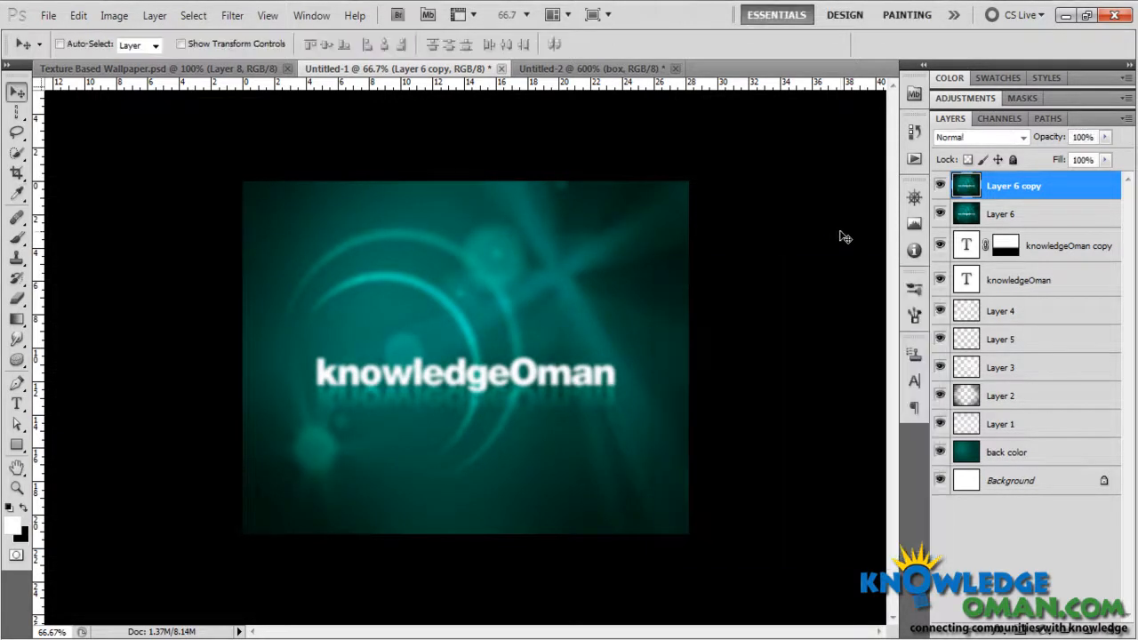
# Try Soft Light on the blurred merged copy, settle on the Overlay blend mode and reduce its opacity to 71%
pyautogui.click(980, 139)
pyautogui.click(978, 380)
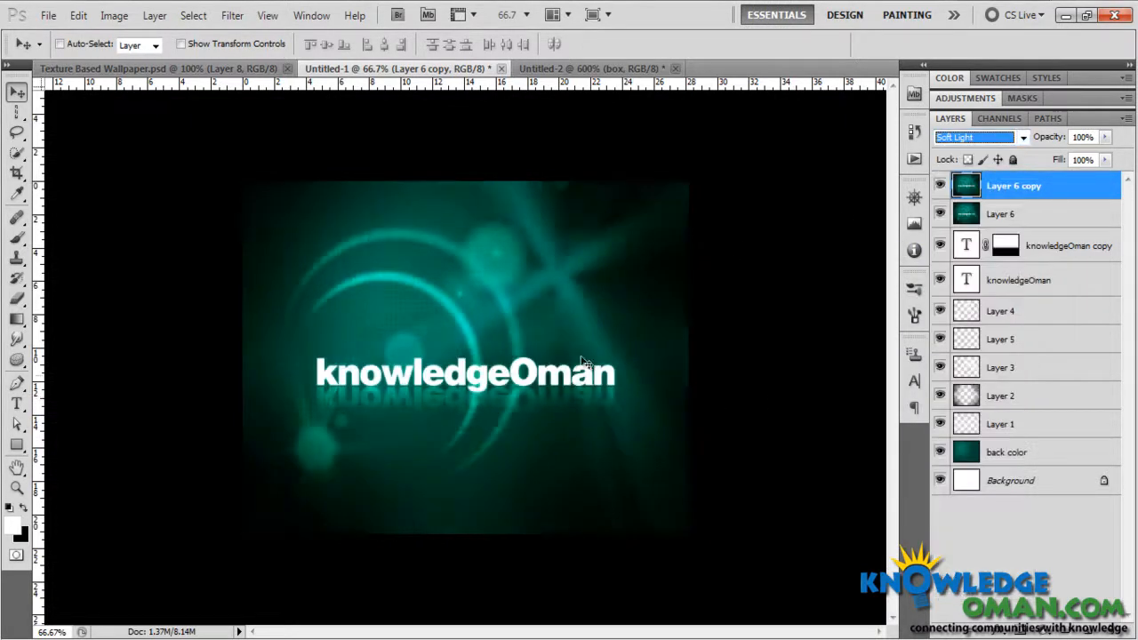
pyautogui.click(990, 140)
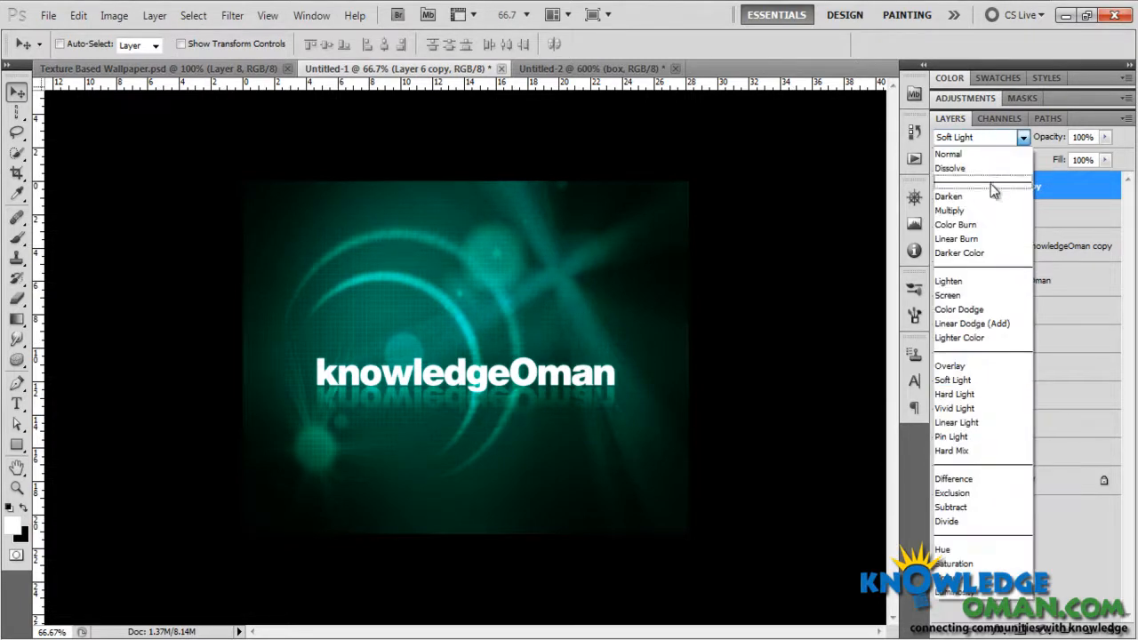
pyautogui.click(978, 363)
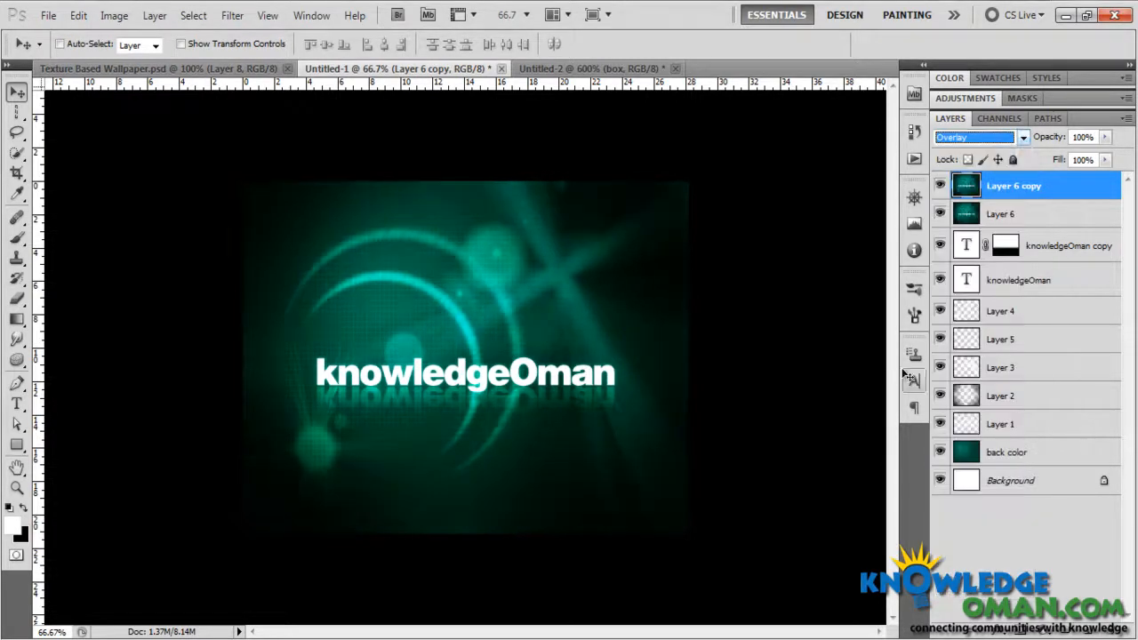
pyautogui.click(588, 361)
pyautogui.hotkey('ctrl', '+')
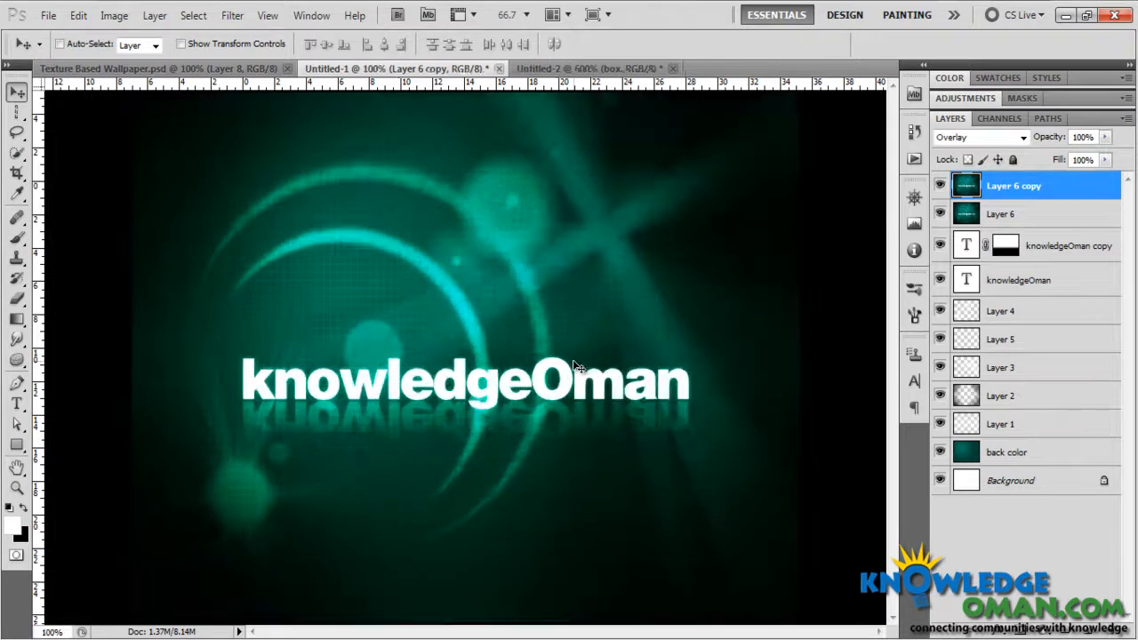
pyautogui.moveTo(1063, 139); pyautogui.dragTo(1031, 147)
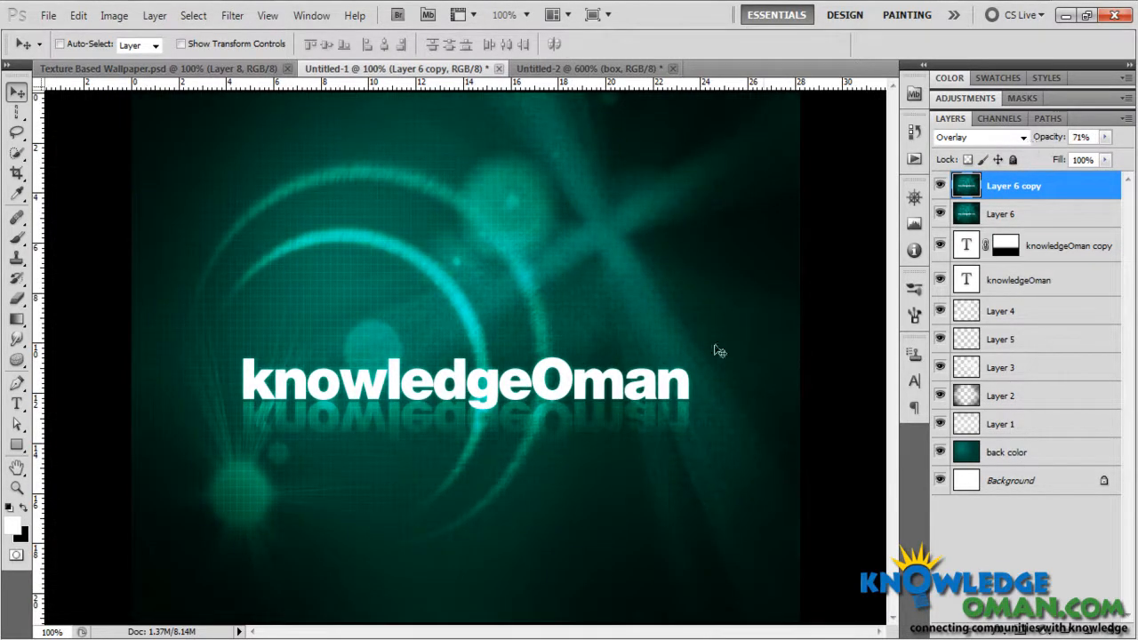